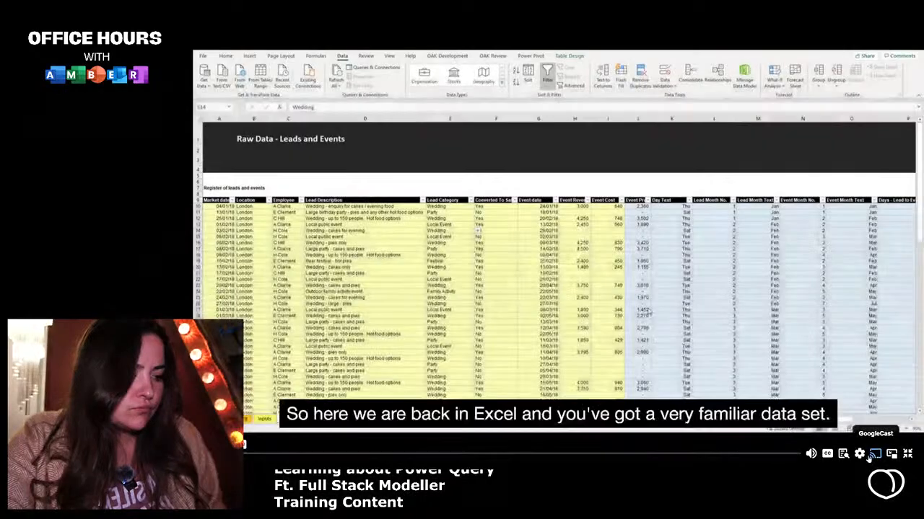
Step: Set the lesson video's playback speed to 2x
left_click(858, 453)
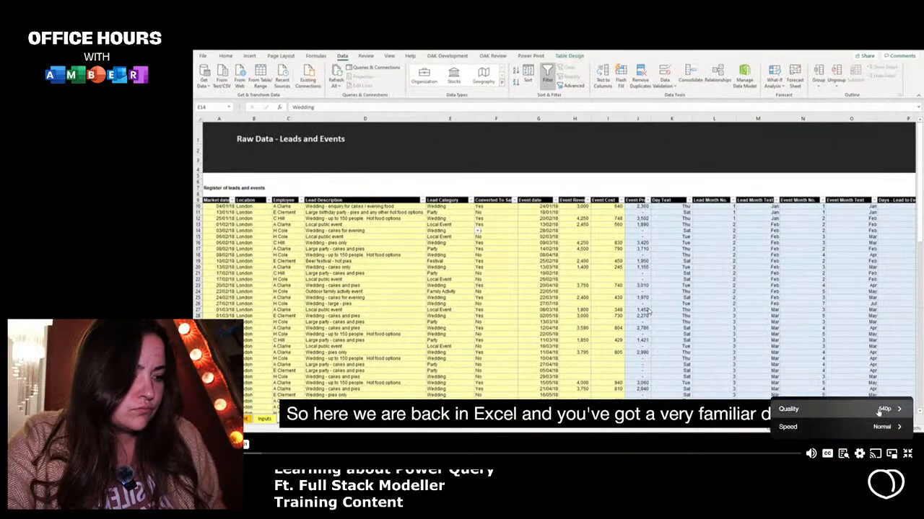
left_click(864, 430)
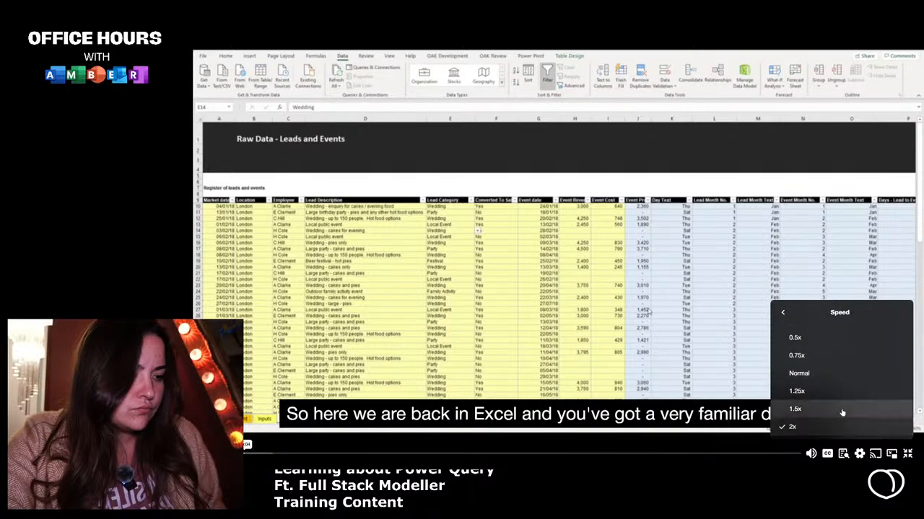
left_click(844, 428)
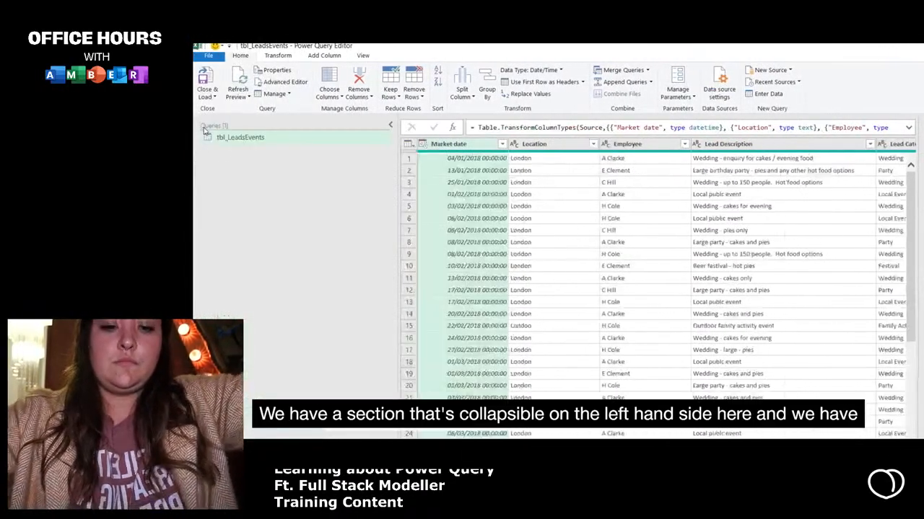
Step: Collapse the queries list and remove the Market date column from the query
left_click(390, 125)
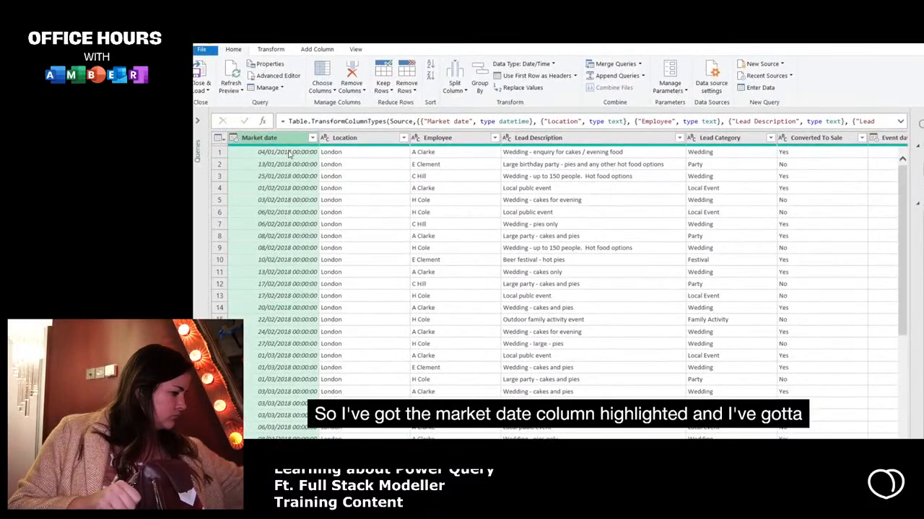
left_click(361, 92)
left_click(368, 112)
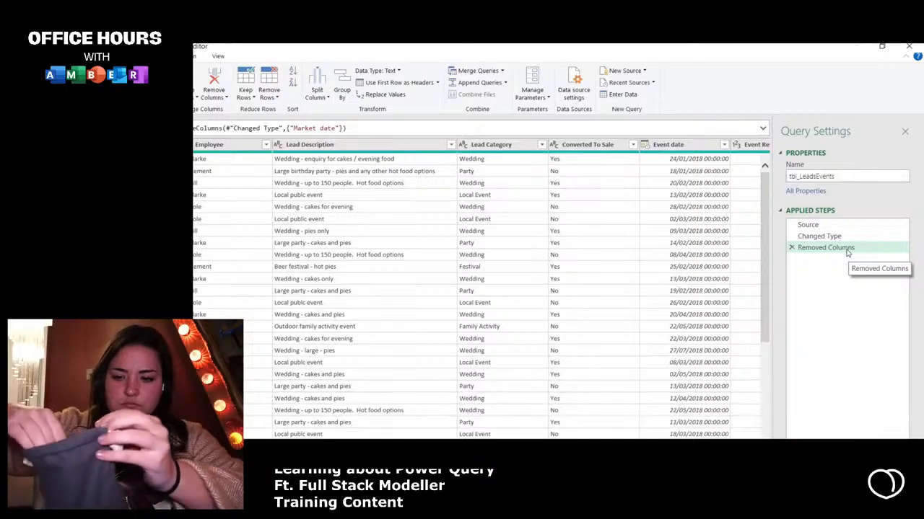
Step: Preview the data at the Source, Changed Type and Removed Columns steps, and delete the Removed Columns step
right_click(848, 251)
left_click(811, 268)
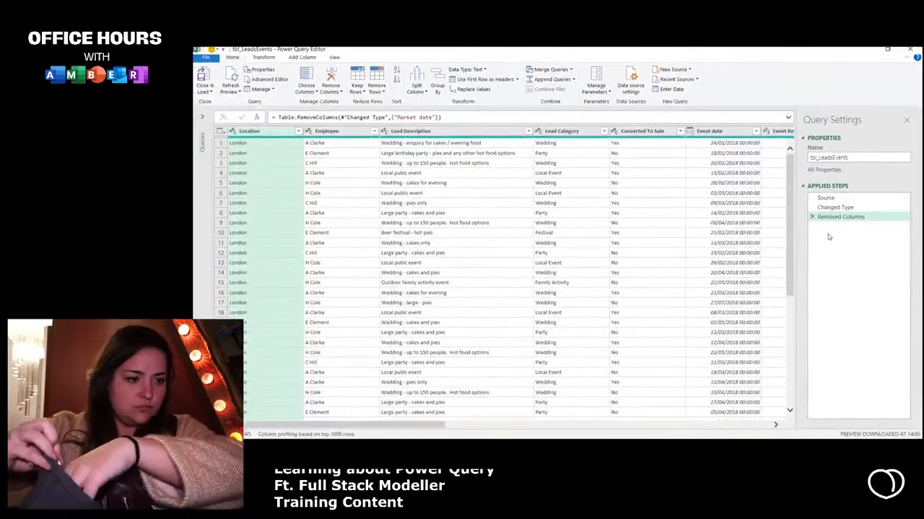
left_click(837, 208)
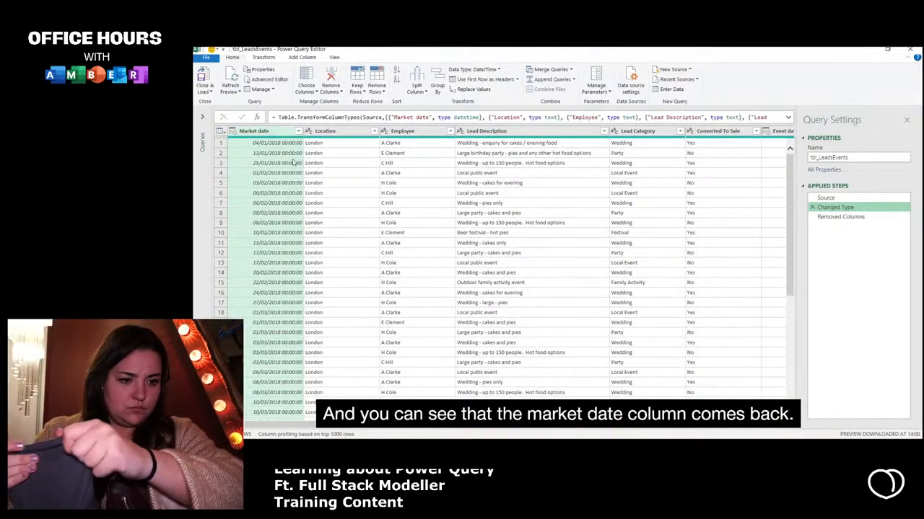
left_click(837, 216)
left_click(826, 197)
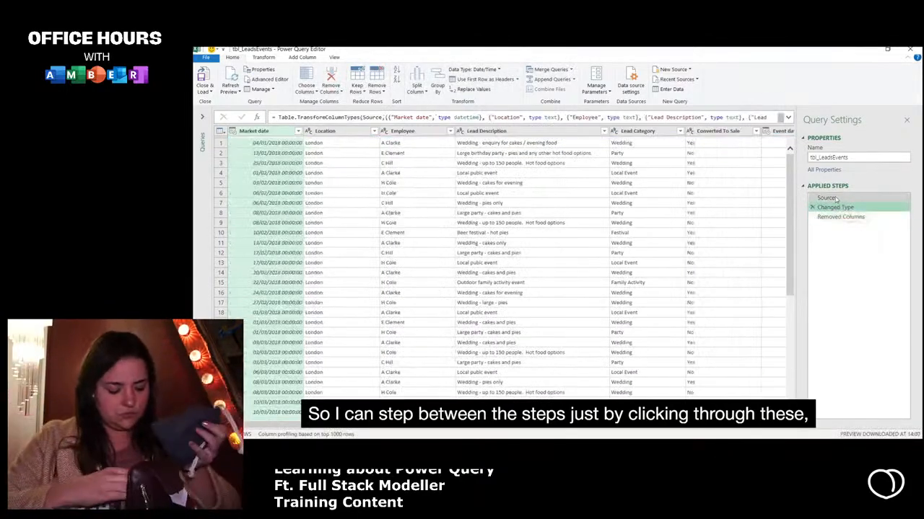
left_click(843, 208)
left_click(850, 217)
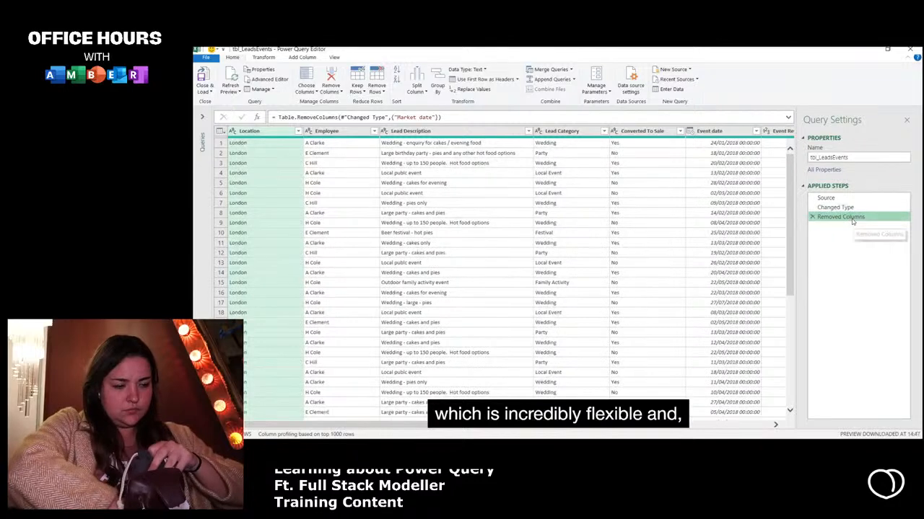
left_click(811, 217)
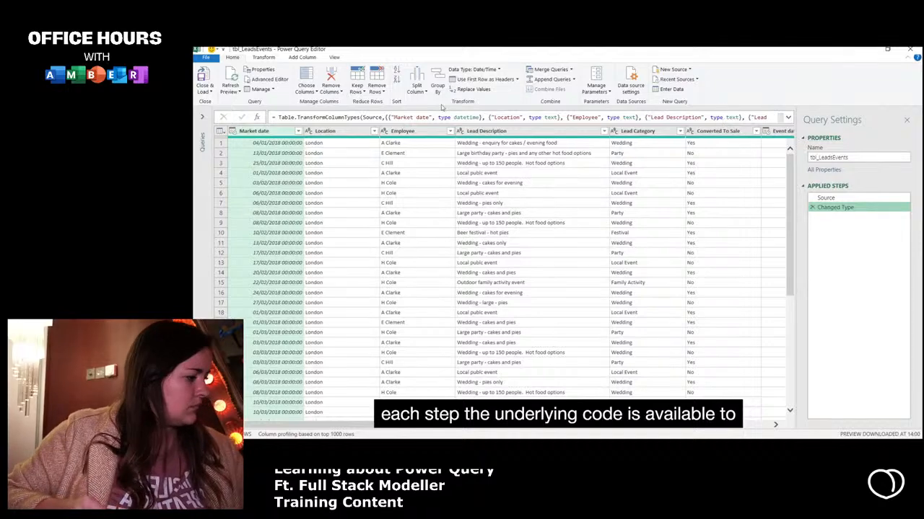
Step: Examine the query's underlying code in the Advanced Editor and leave it without changes
left_click(267, 80)
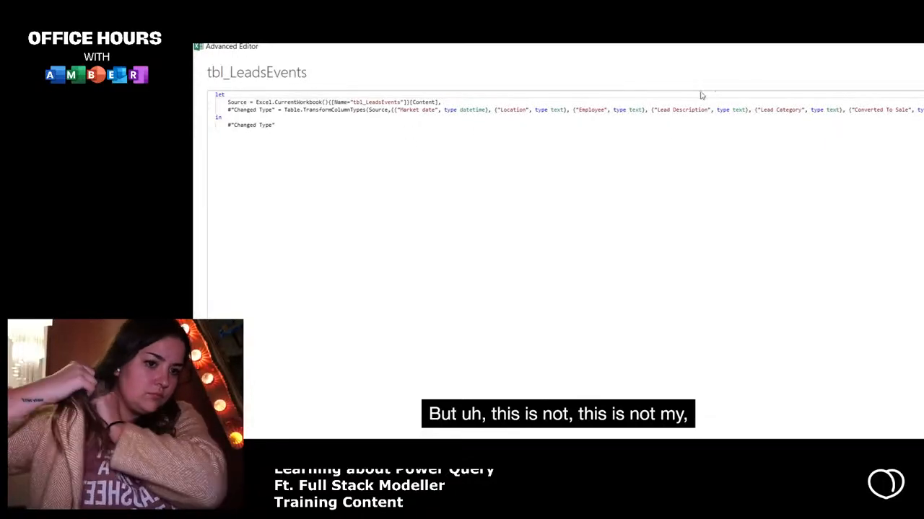
key("Escape")
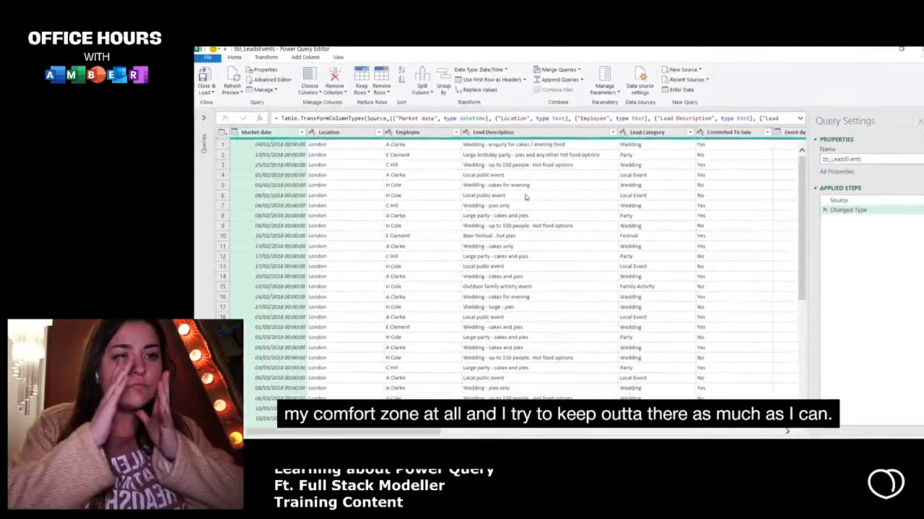
Step: Expand the queries list and rename the leads and events query as qry_LeadsEvents
left_click(204, 116)
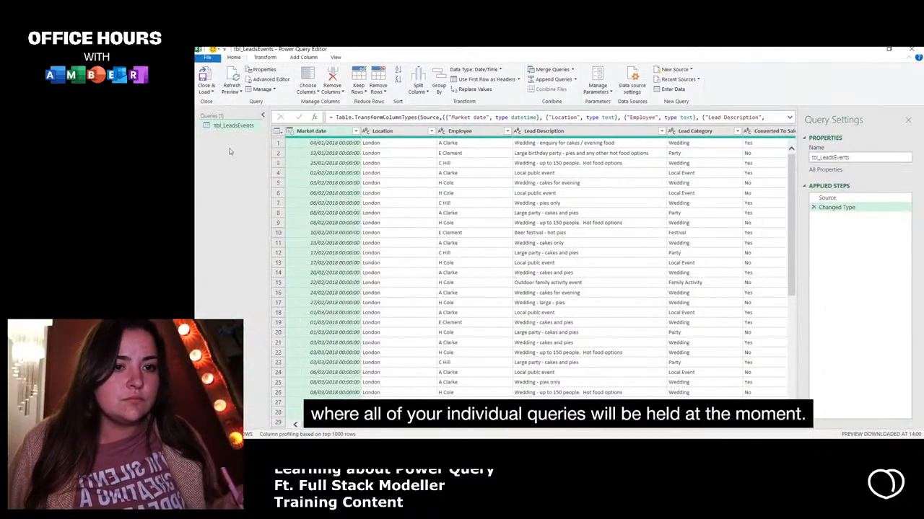
left_click(820, 157)
key("BackSpace")
key("BackSpace")
key("BackSpace")
type("qry")
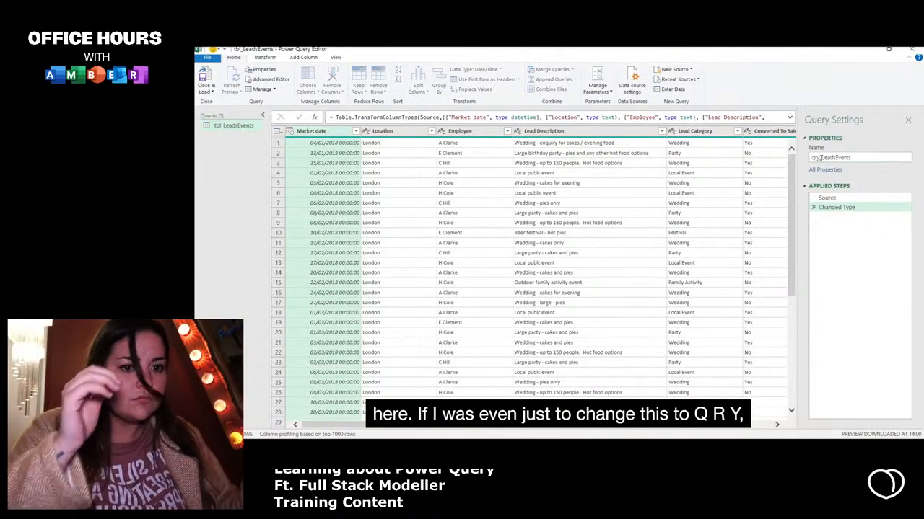
key("Return")
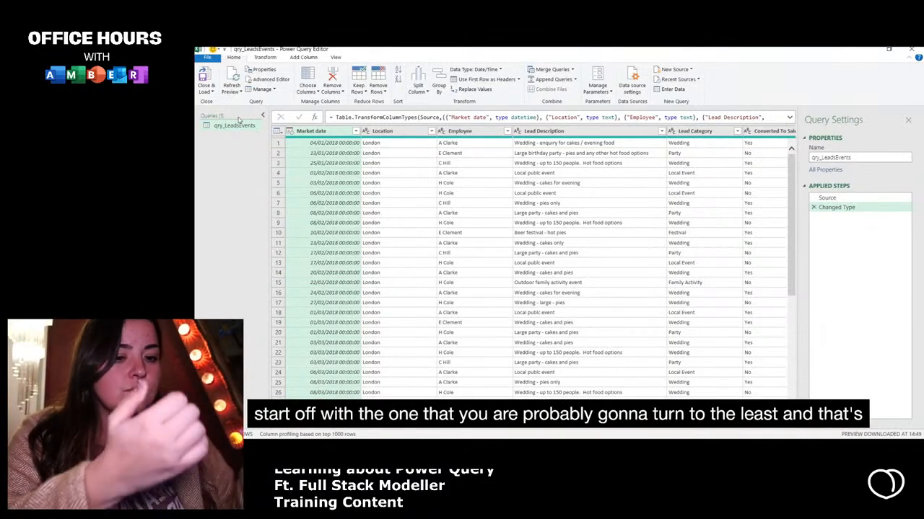
Step: Switch the data preview to a monospaced font and back to the regular font
left_click(336, 57)
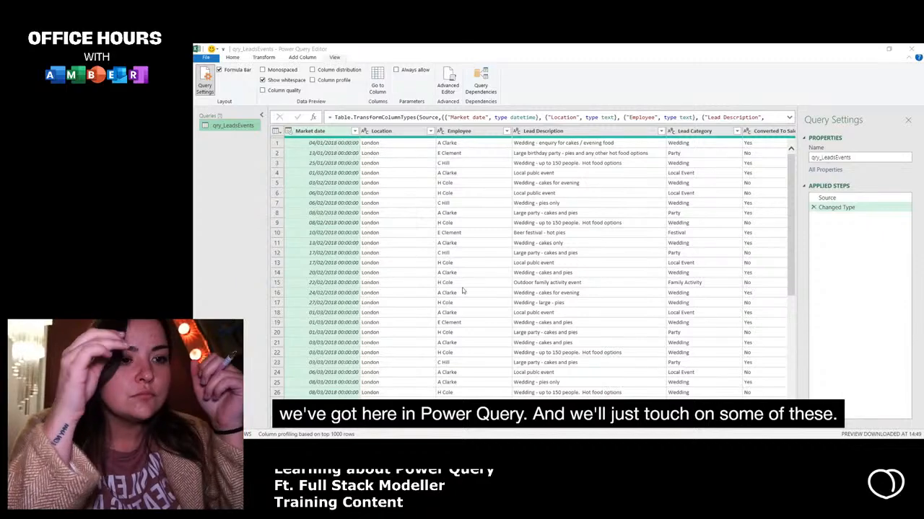
left_click(276, 75)
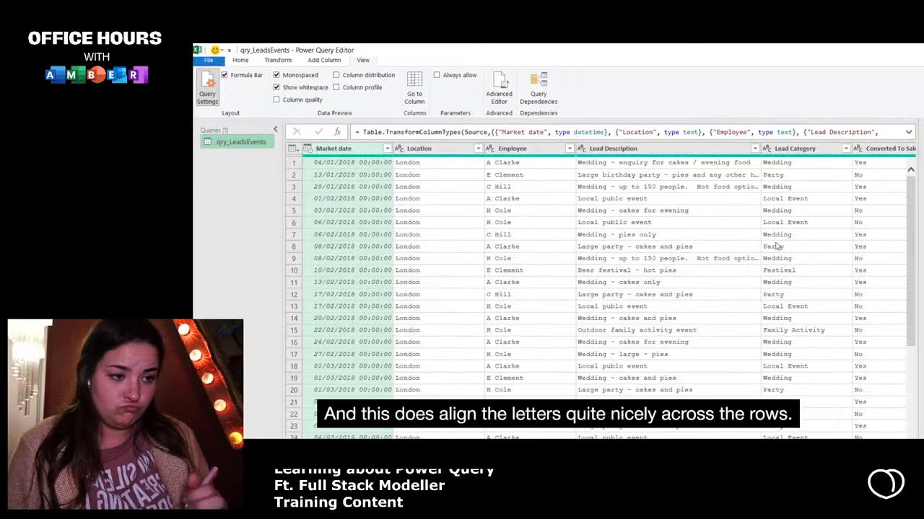
left_click(277, 75)
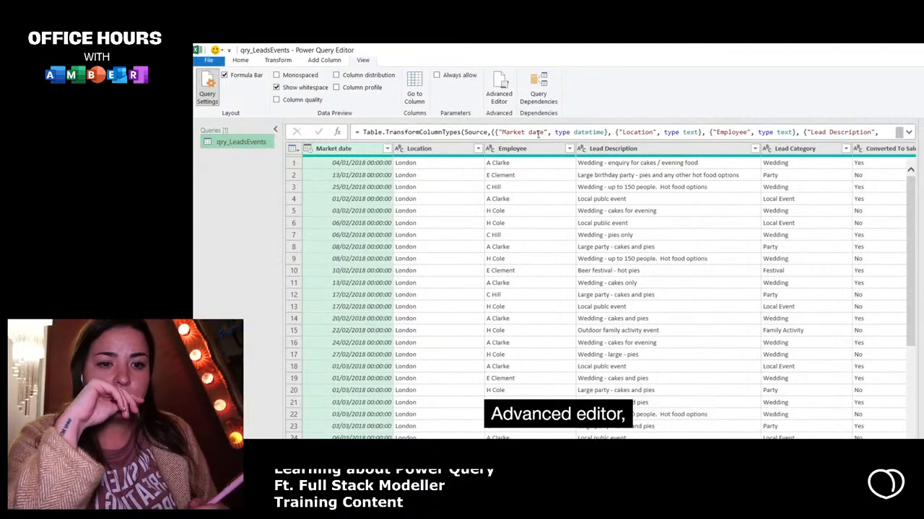
Step: Show the column distribution and column profile, and try to base the profiling on the entire data set
left_click(336, 75)
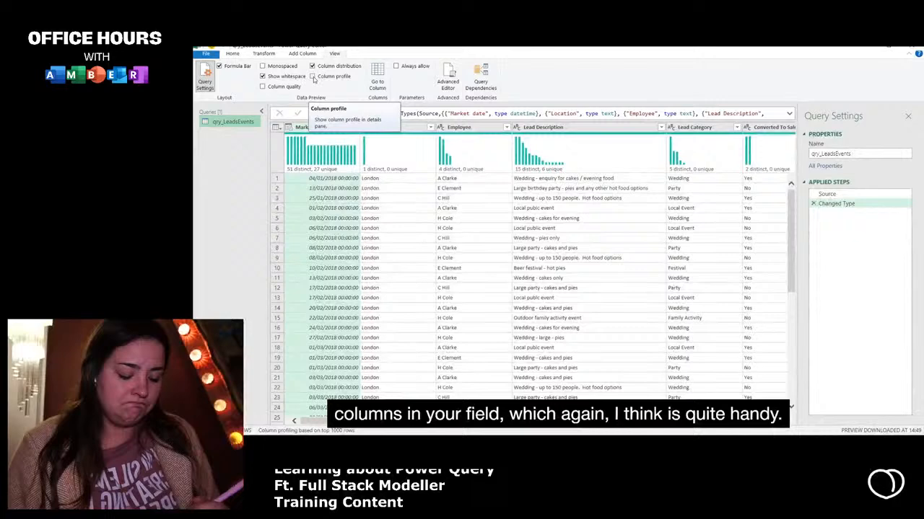
left_click(313, 77)
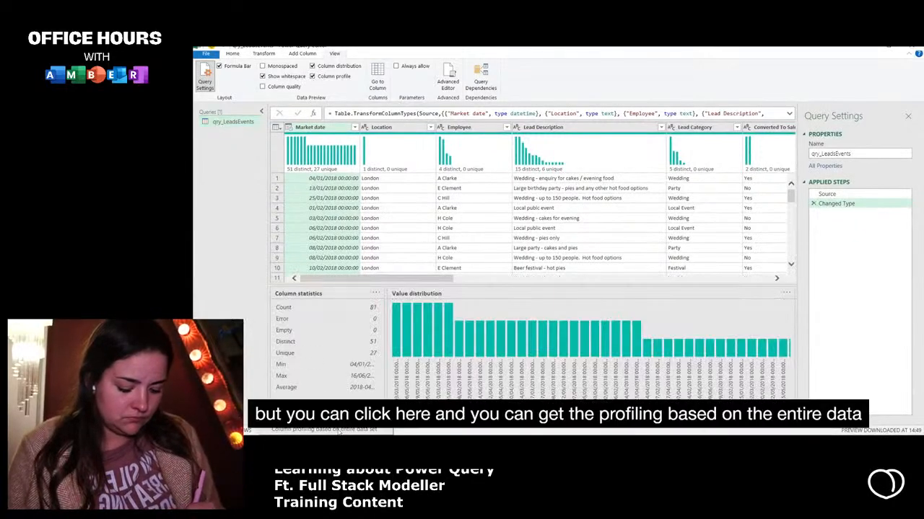
left_click(337, 431)
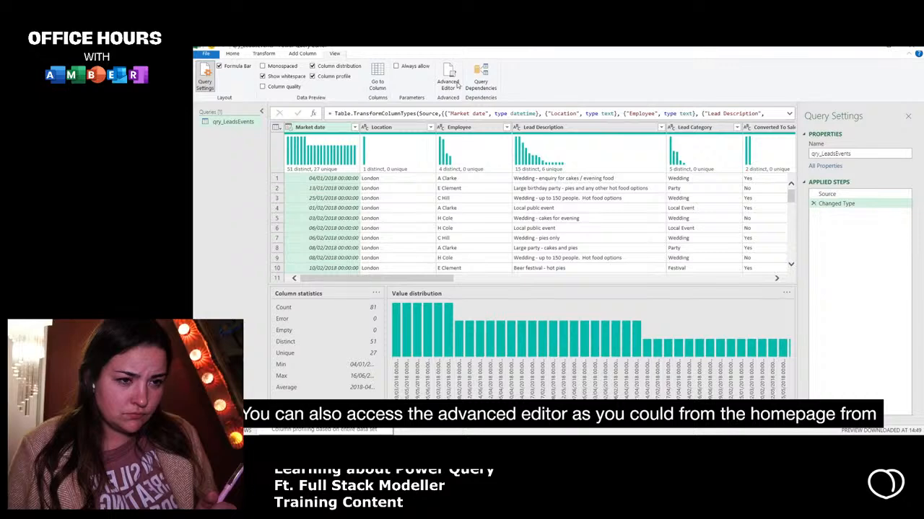
Step: View the query dependencies diagram, close it and return to the main query commands
left_click(479, 78)
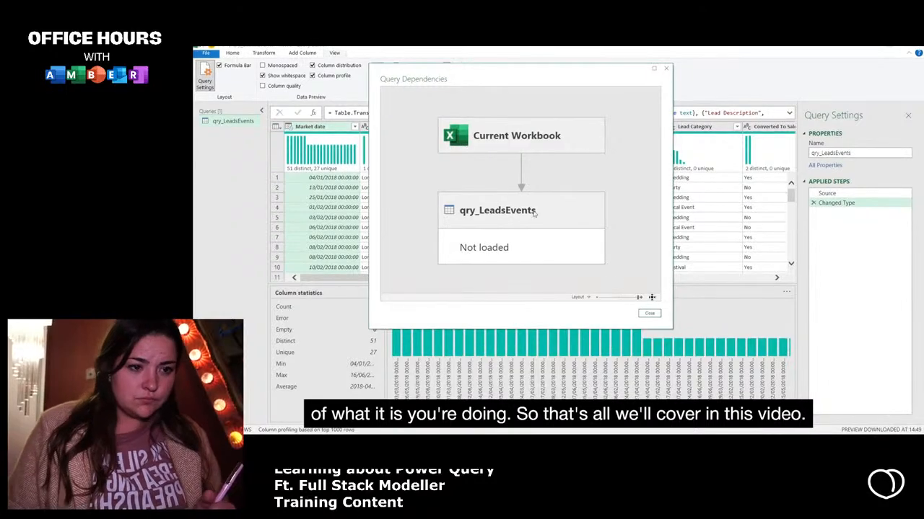
left_click(650, 315)
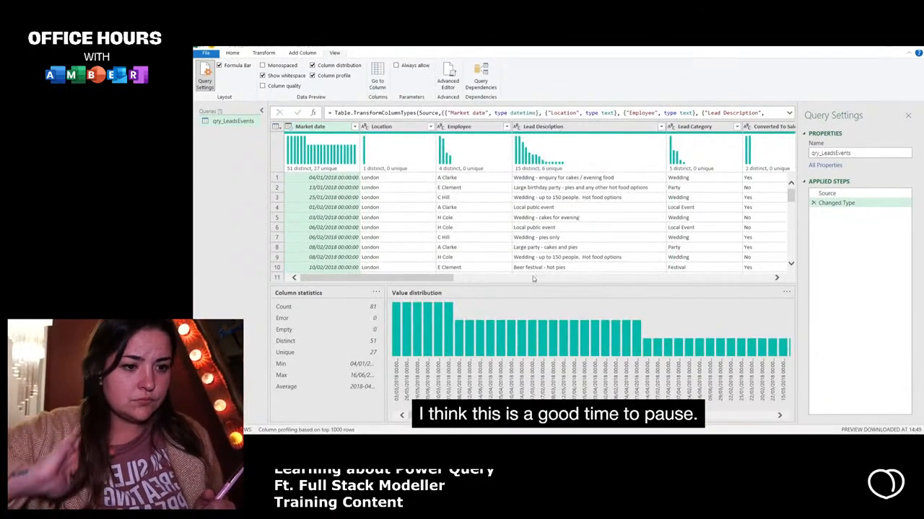
left_click(235, 53)
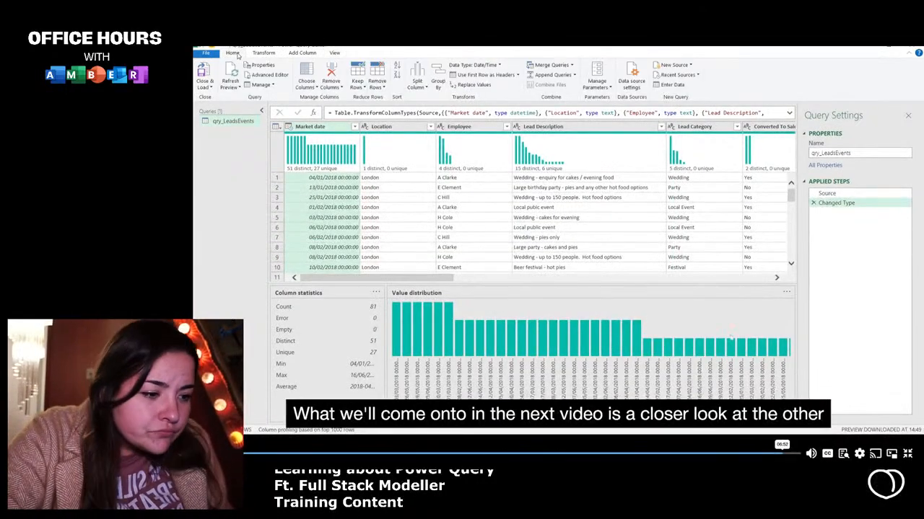
Step: Leave the full-screen video, mark lesson 5.2 Getting Started as complete and open lesson 5.3 Basic Features
left_click(907, 454)
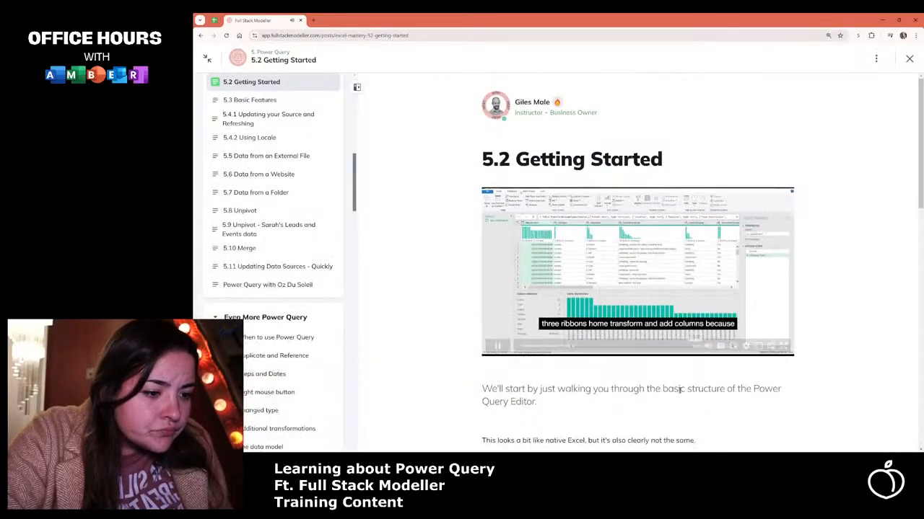
scroll(657, 348, "down", 3)
scroll(657, 346, "down", 4)
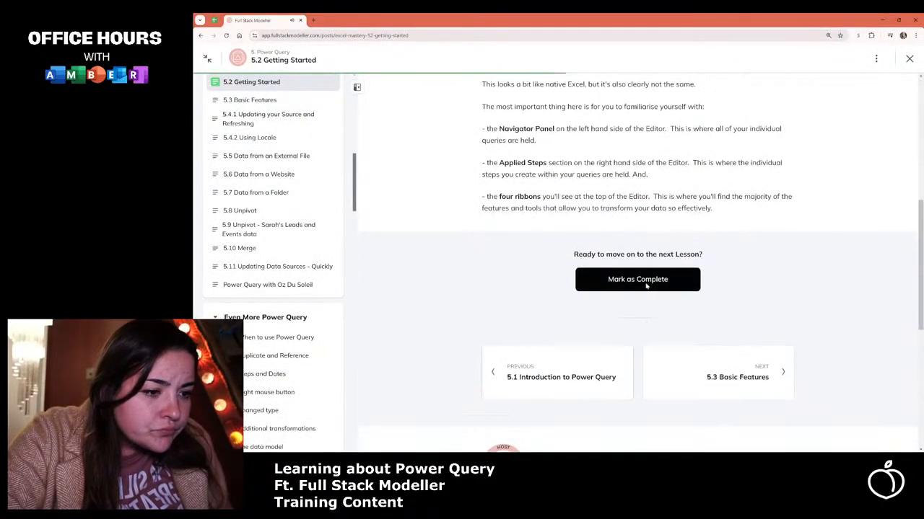
left_click(645, 281)
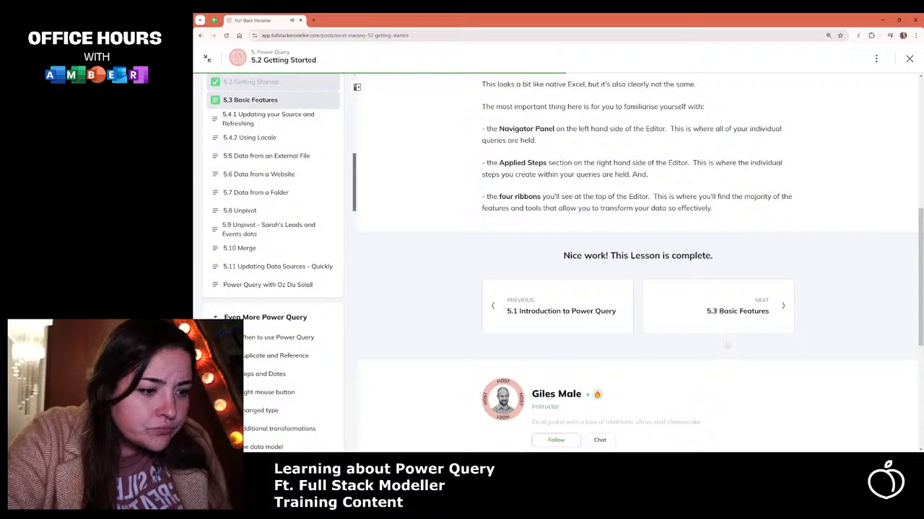
left_click(731, 321)
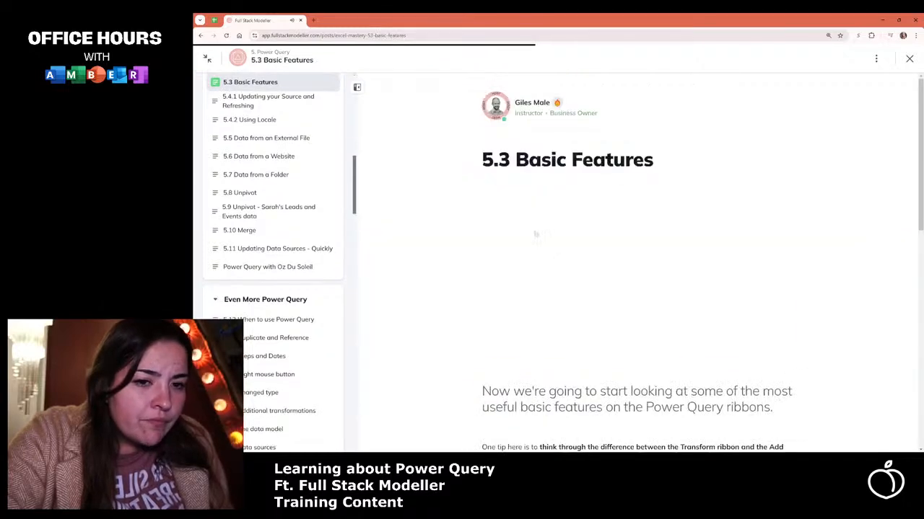
Step: Play the video of the 5.3 Basic Features lesson
scroll(277, 137, "up", 2)
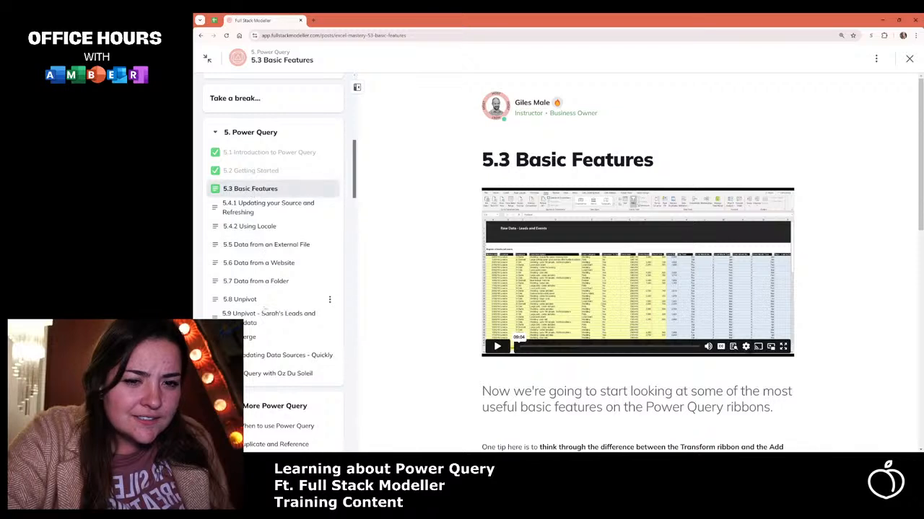
key("alt+Tab")
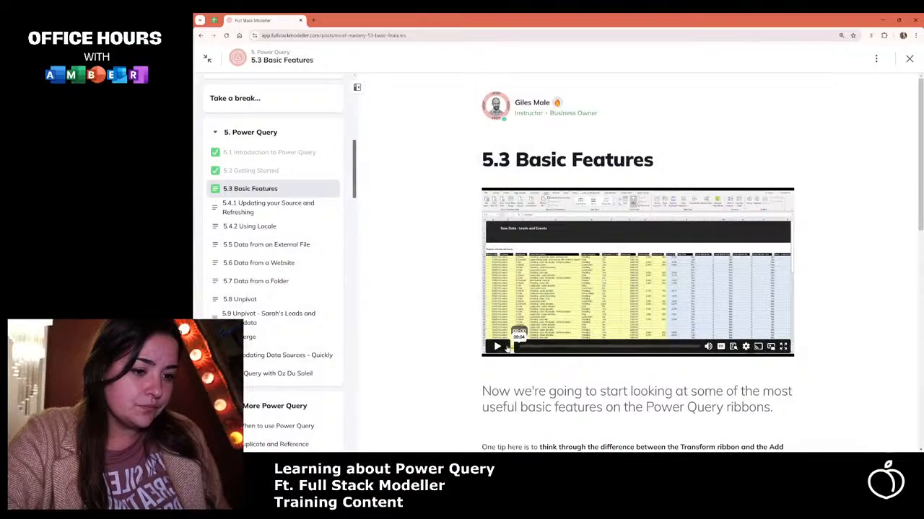
left_click(498, 347)
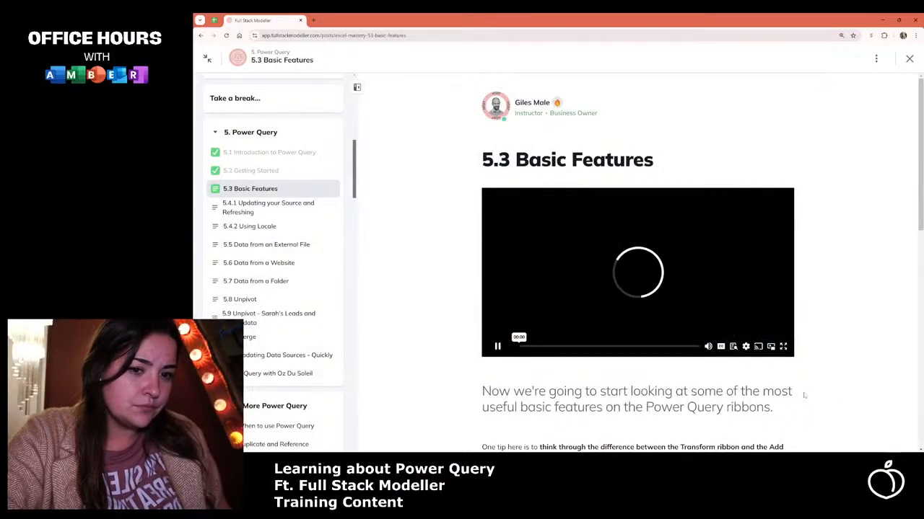
Step: Set the 5.3 Basic Features video's playback speed to 2x and show it full screen
scroll(804, 395, "down", 3)
scroll(804, 394, "up", 2)
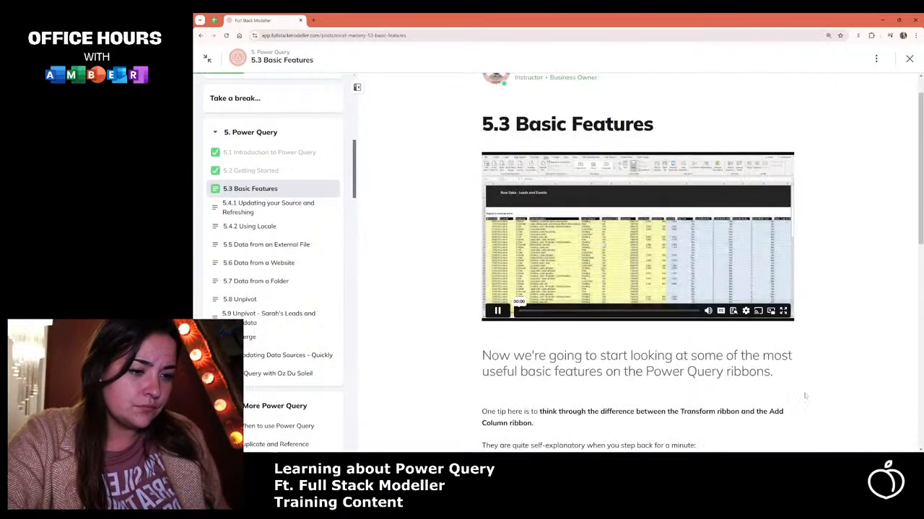
left_click(746, 311)
left_click(750, 264)
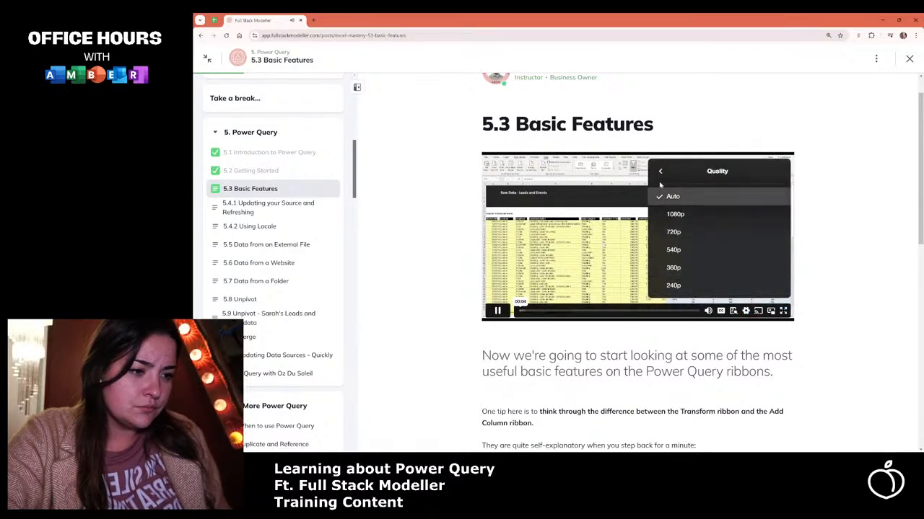
left_click(758, 197)
left_click(775, 289)
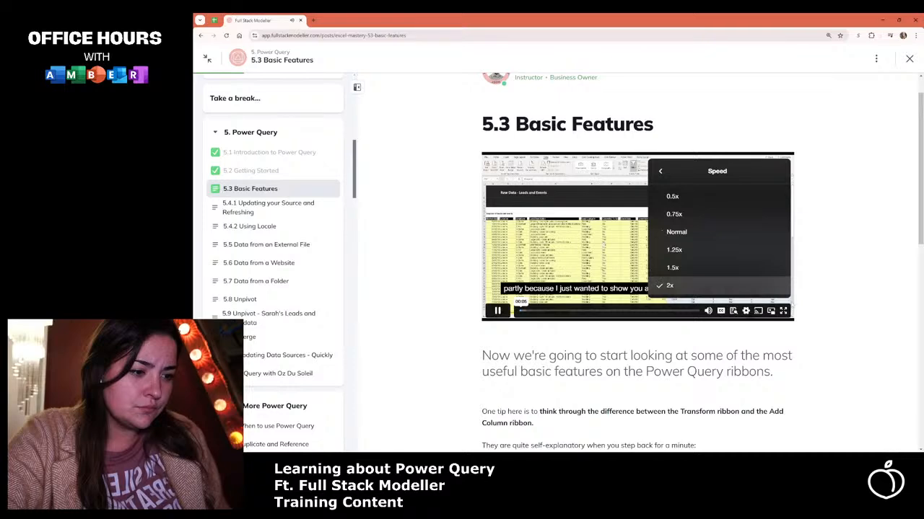
left_click(783, 310)
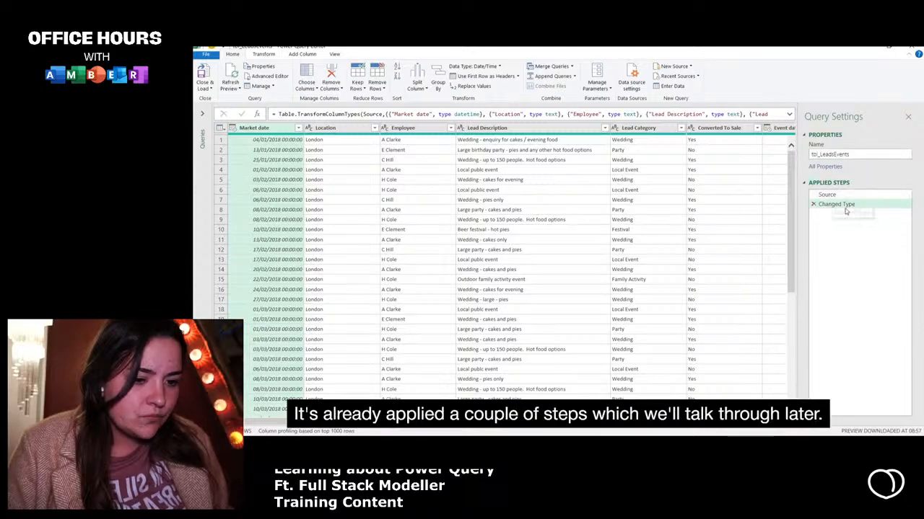
Step: View the list of queries, collapse it again, and compare the Transform commands with the main query commands
left_click(202, 113)
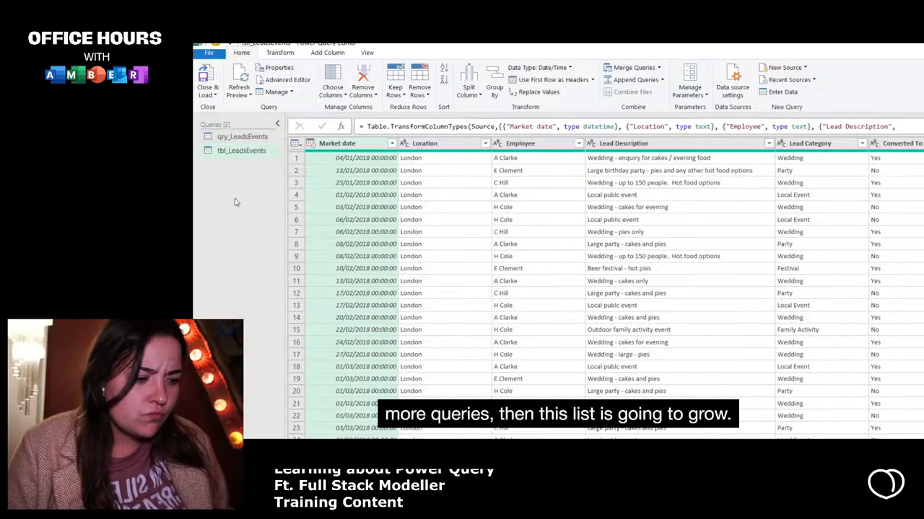
left_click(277, 127)
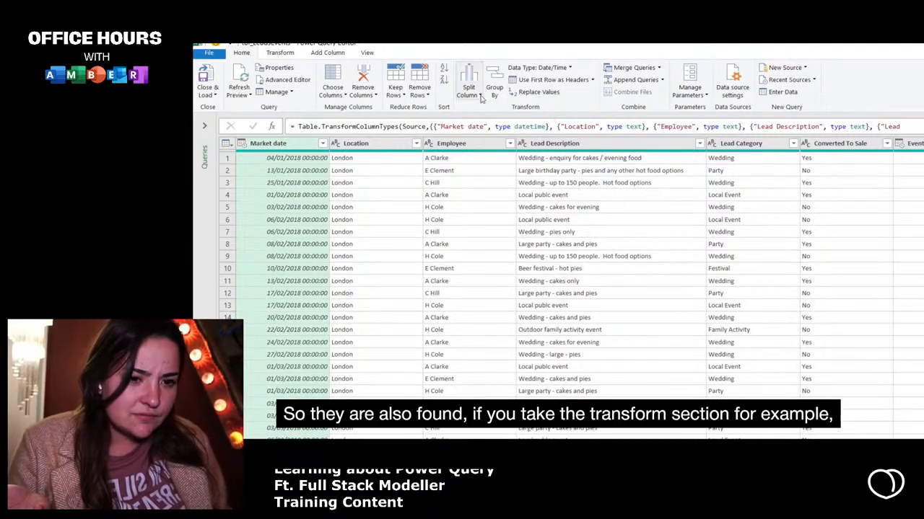
left_click(278, 54)
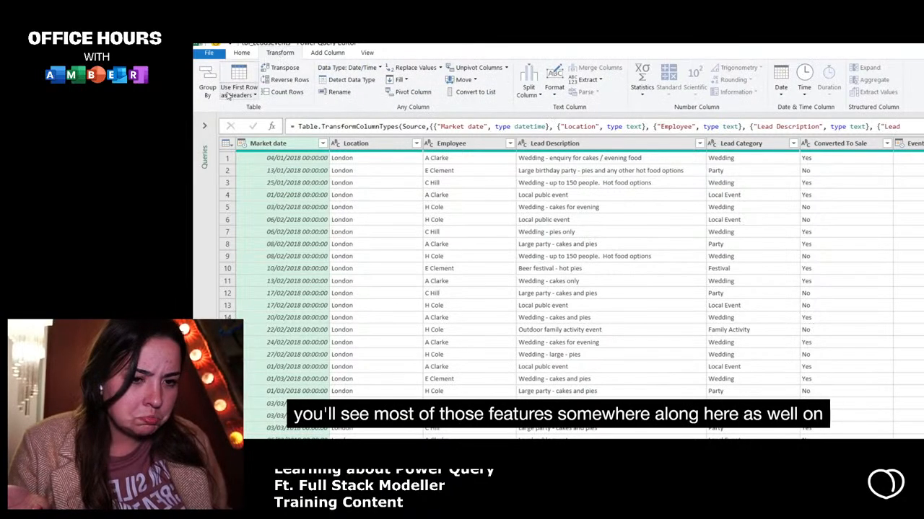
left_click(243, 54)
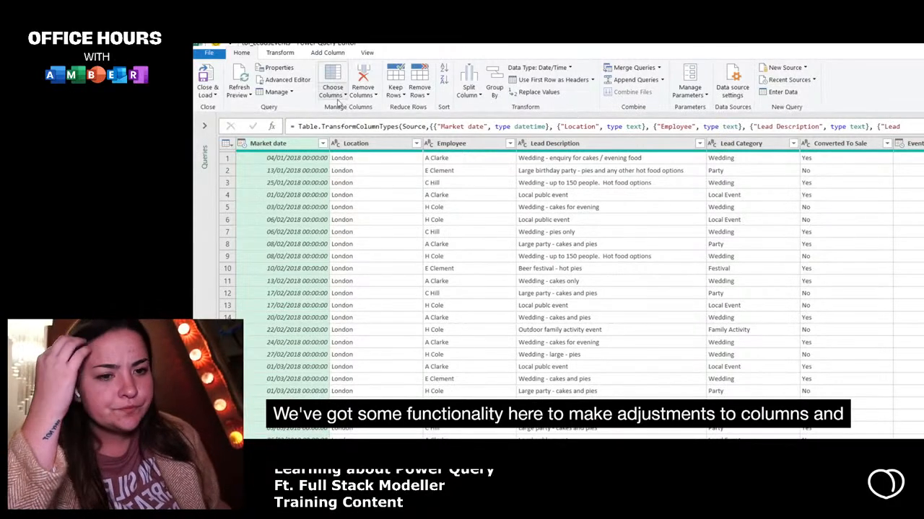
Step: Remove the Market date column from tbl_LeadsEvents, compare against the Changed Type step, and delete the column-removal step
left_click(375, 96)
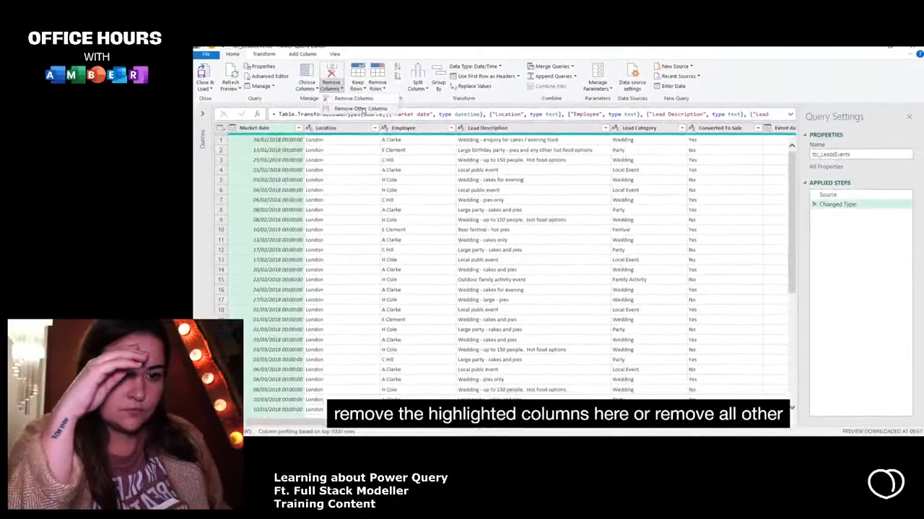
left_click(344, 98)
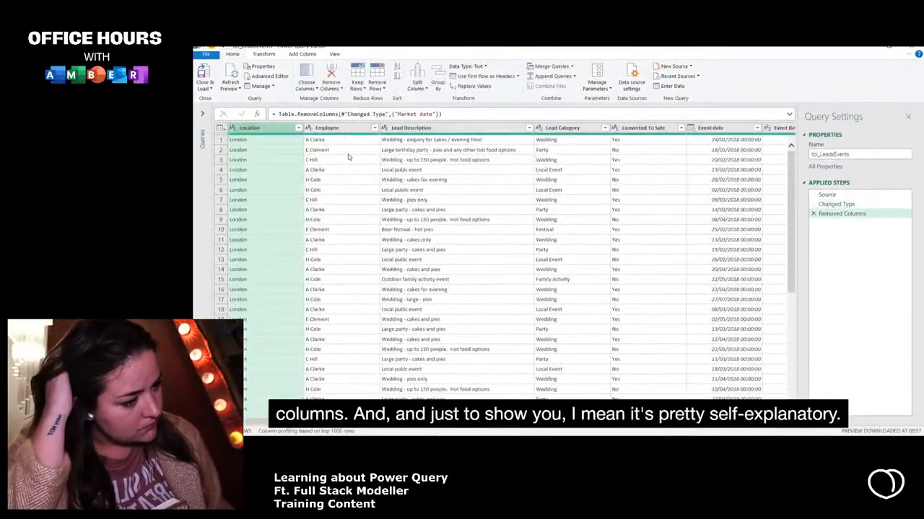
left_click(833, 205)
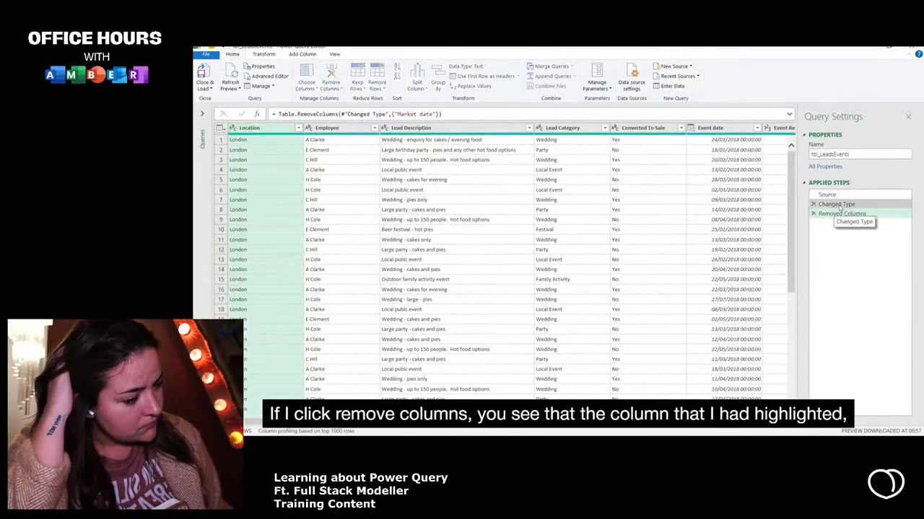
left_click(844, 214)
left_click(813, 213)
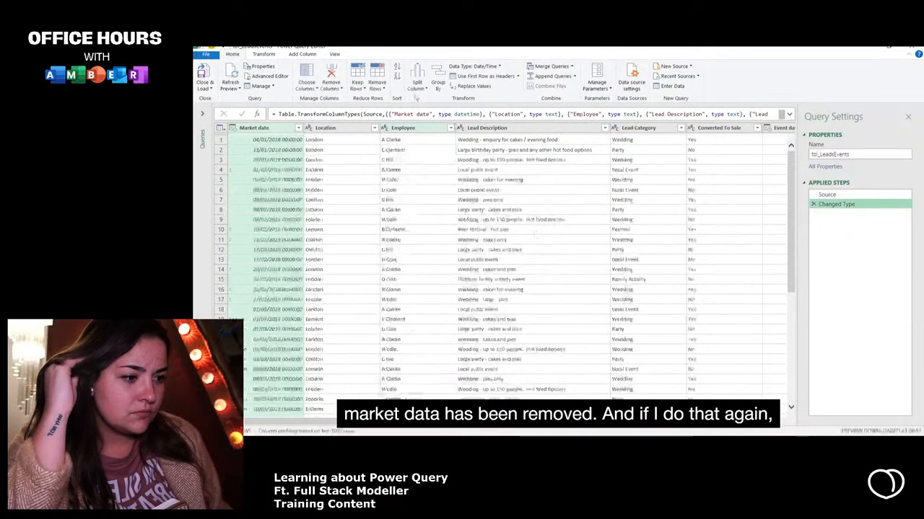
Step: Remove all columns other than Market date, and delete the resulting applied step to restore the full table
left_click(336, 90)
left_click(350, 109)
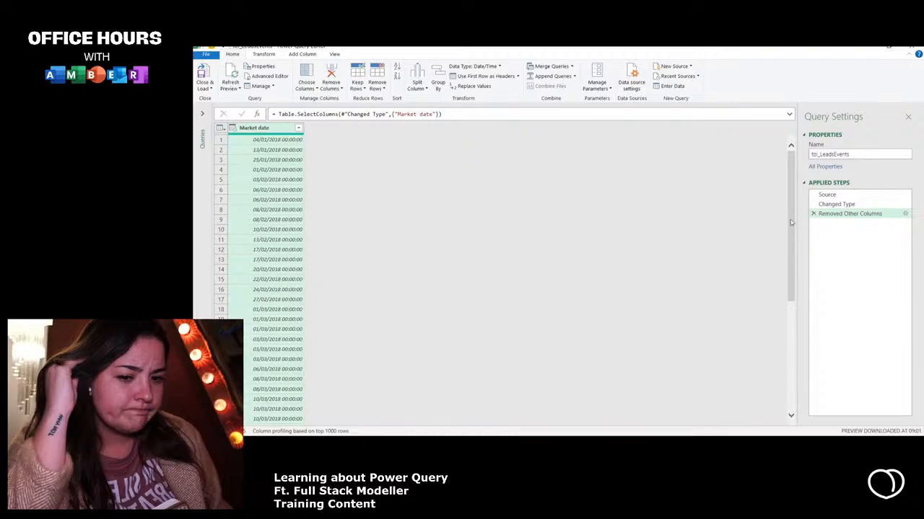
left_click(814, 213)
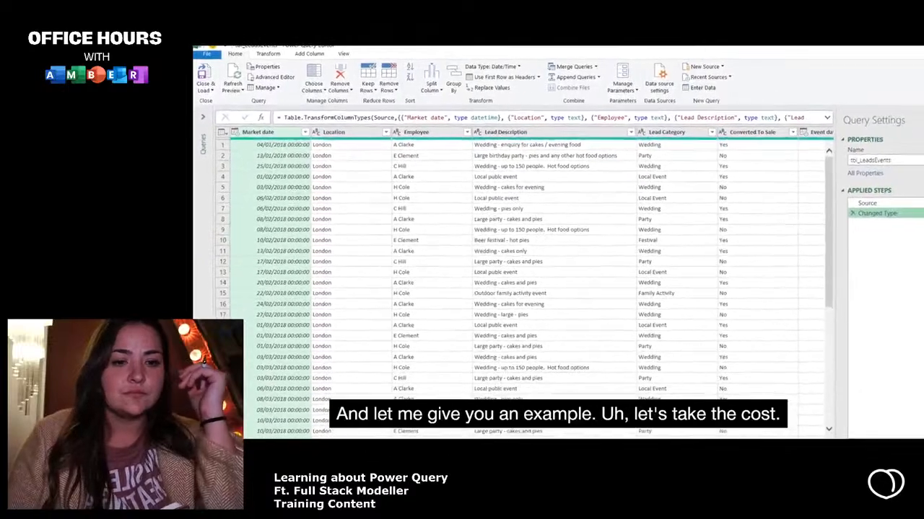
Step: Multiply the Event Cost column in place by 100, compare it with the Changed Type step, and delete the multiplication step
left_click_drag(368, 423, 541, 424)
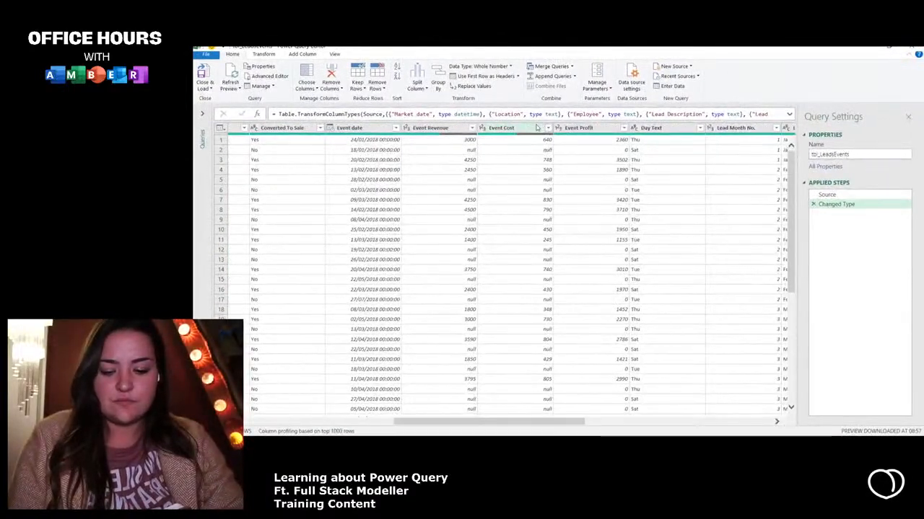
left_click(537, 128)
left_click(264, 55)
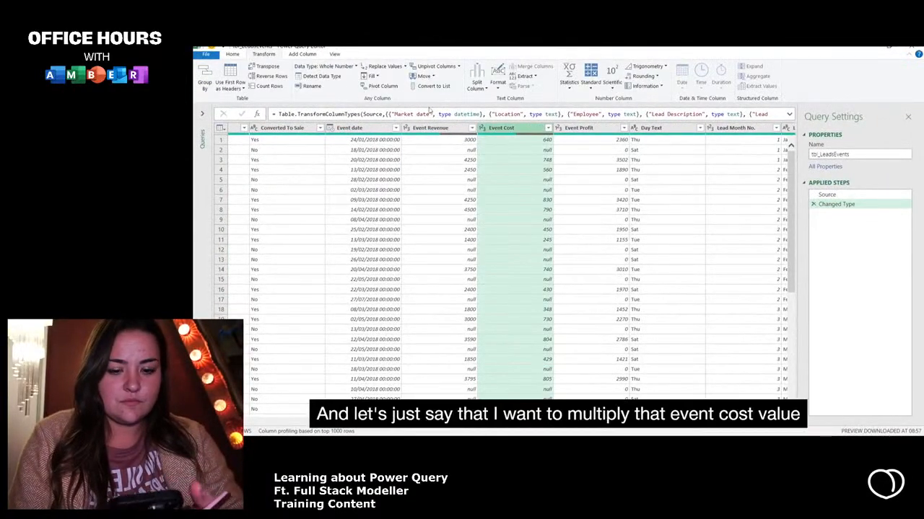
left_click(590, 86)
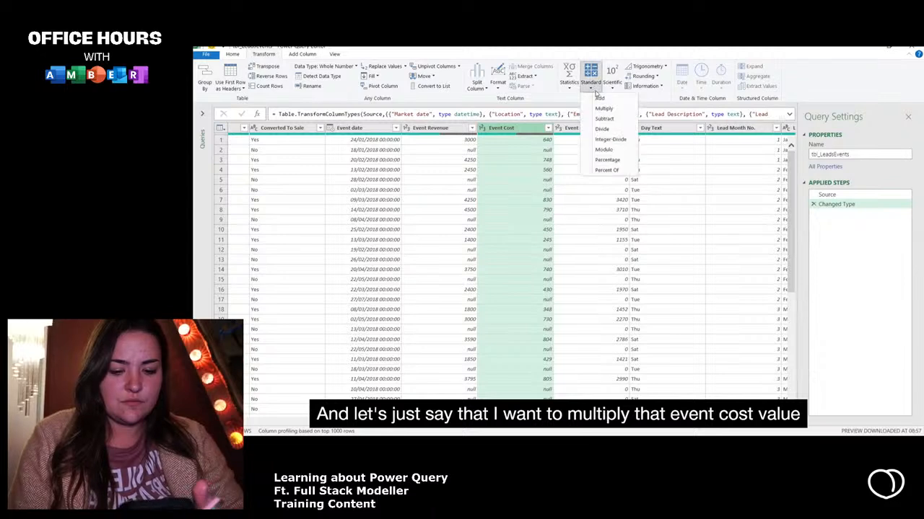
left_click(603, 108)
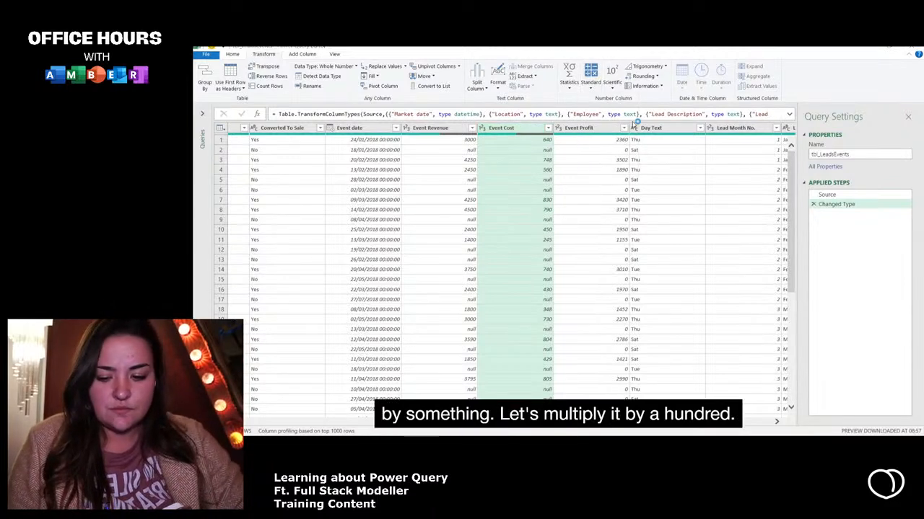
type("100")
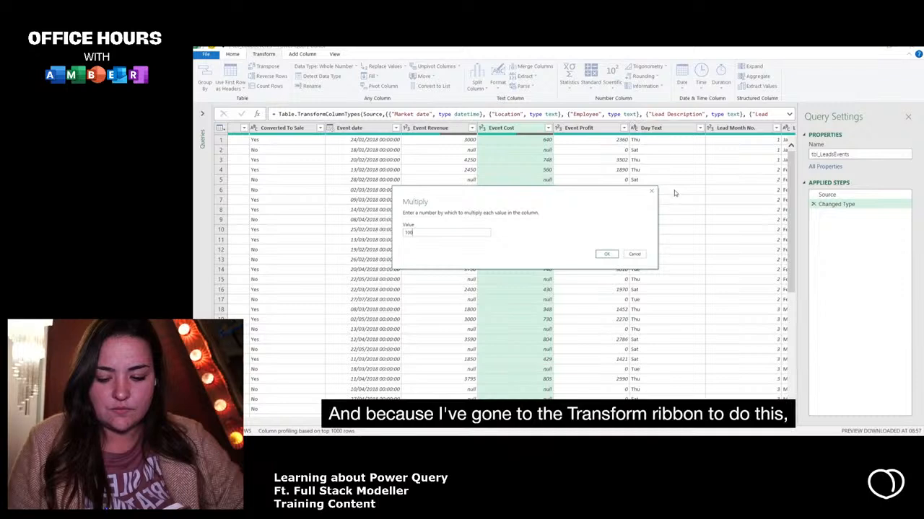
left_click(606, 254)
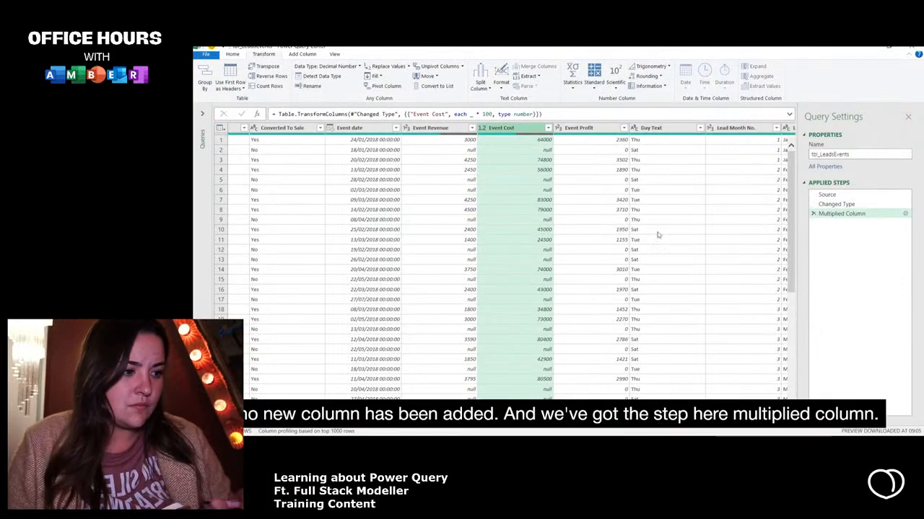
left_click(839, 204)
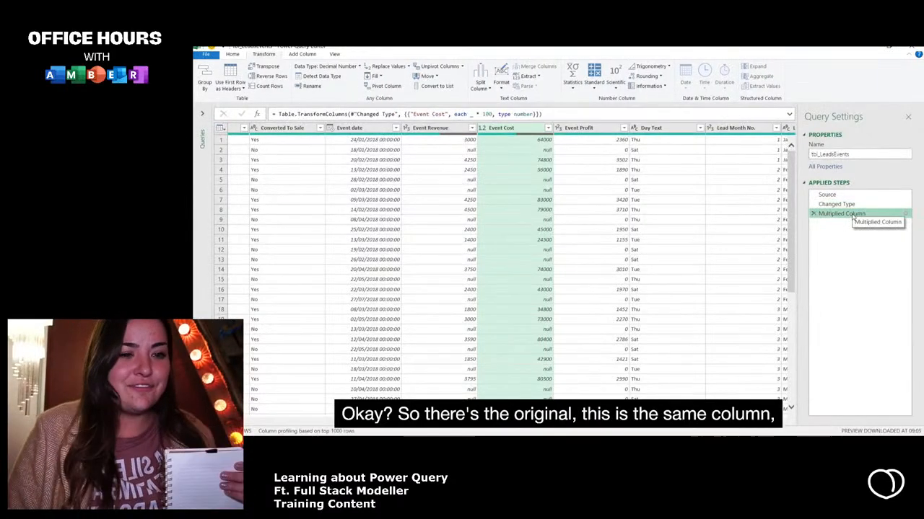
left_click(813, 213)
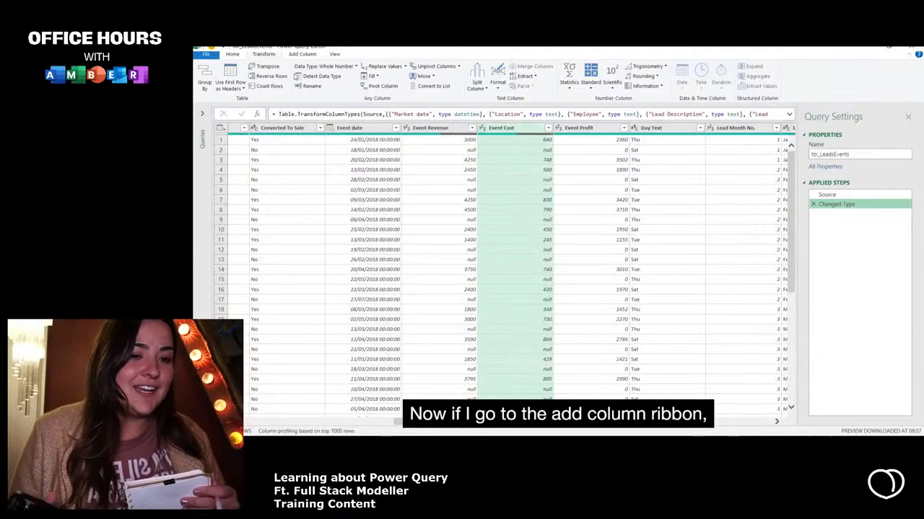
Step: Add a new column that multiplies Event Cost by 100
left_click(303, 54)
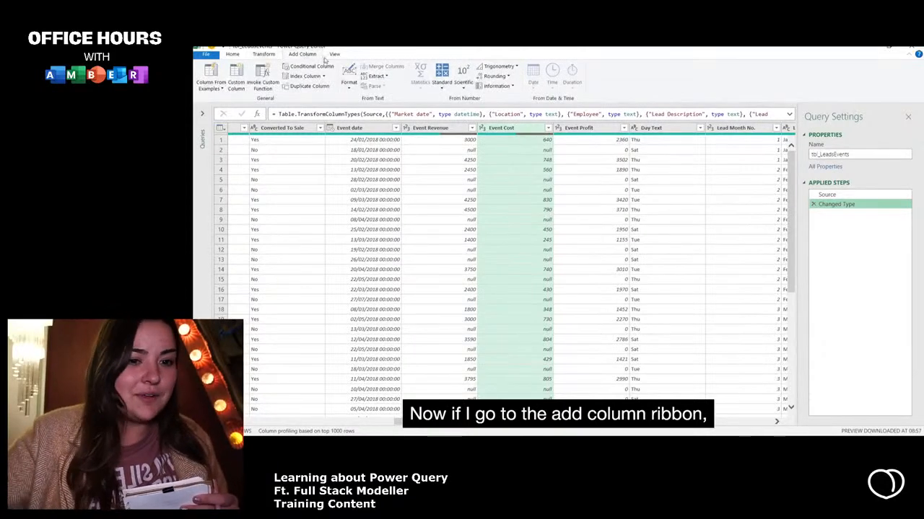
left_click(442, 78)
left_click(455, 109)
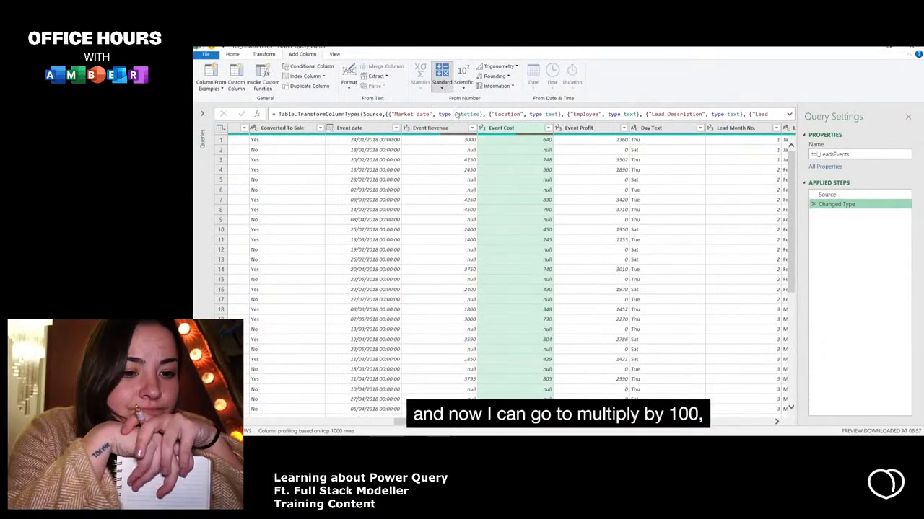
left_click(433, 233)
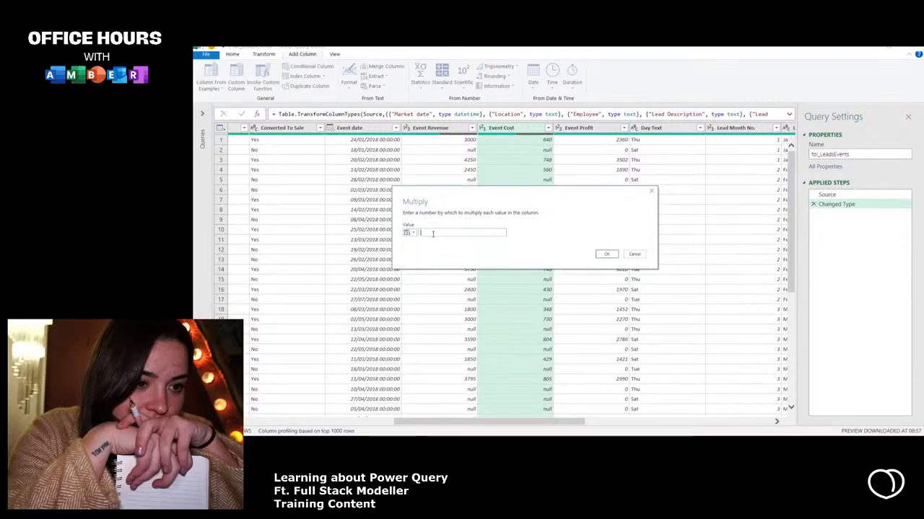
type("100")
key("Return")
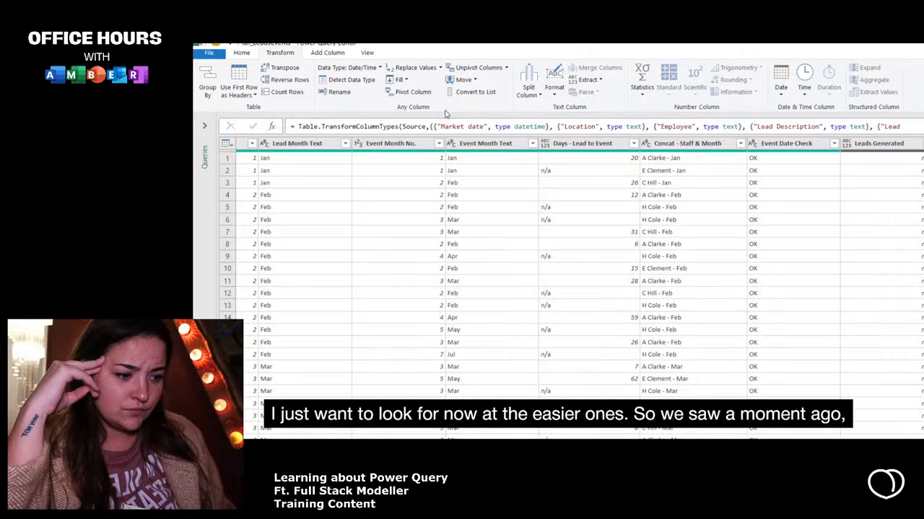
Step: Look through the Split Column, Extract, Date and Time options for transforming existing columns
left_click(537, 96)
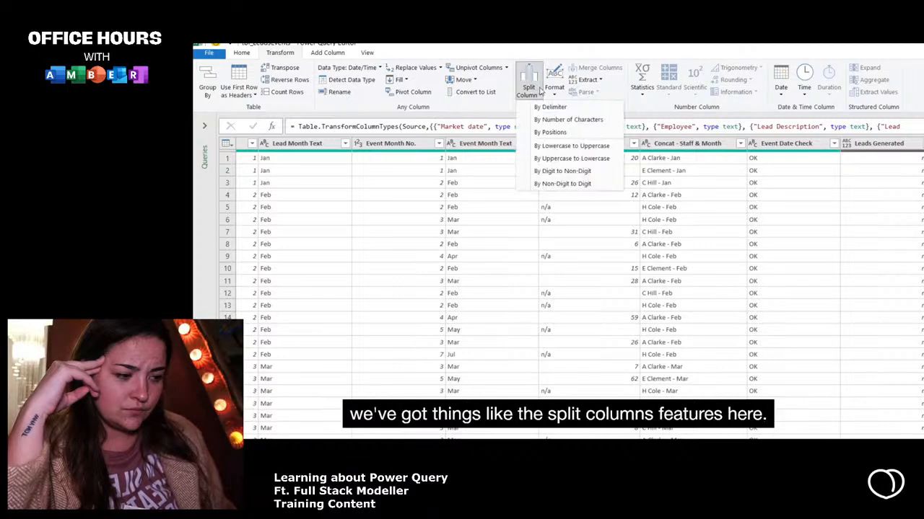
left_click(540, 93)
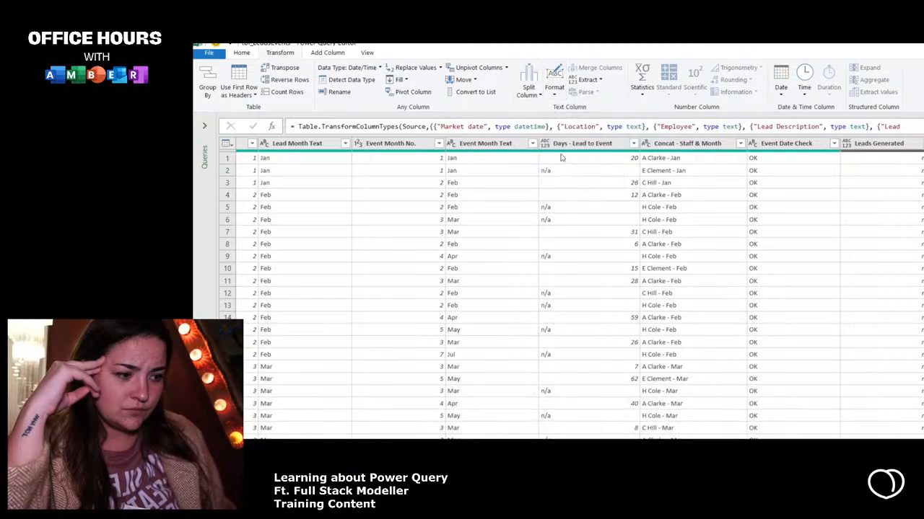
left_click(600, 81)
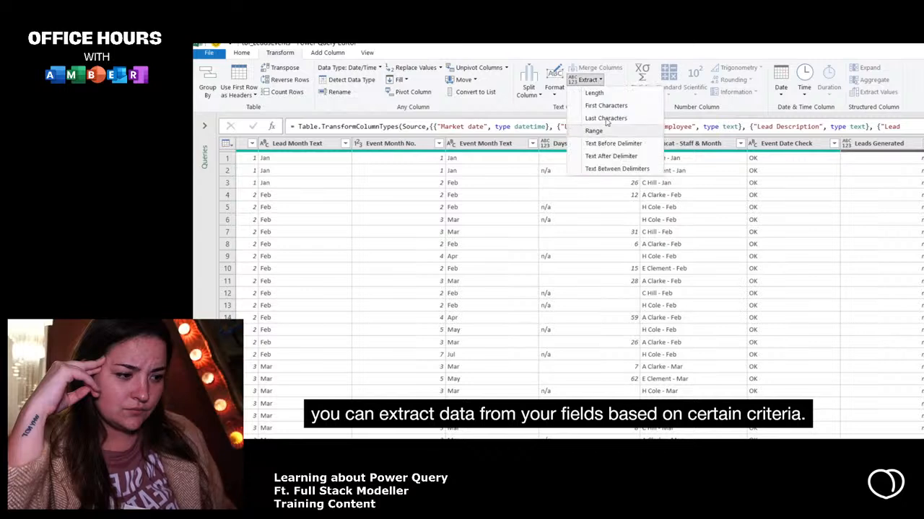
left_click(631, 54)
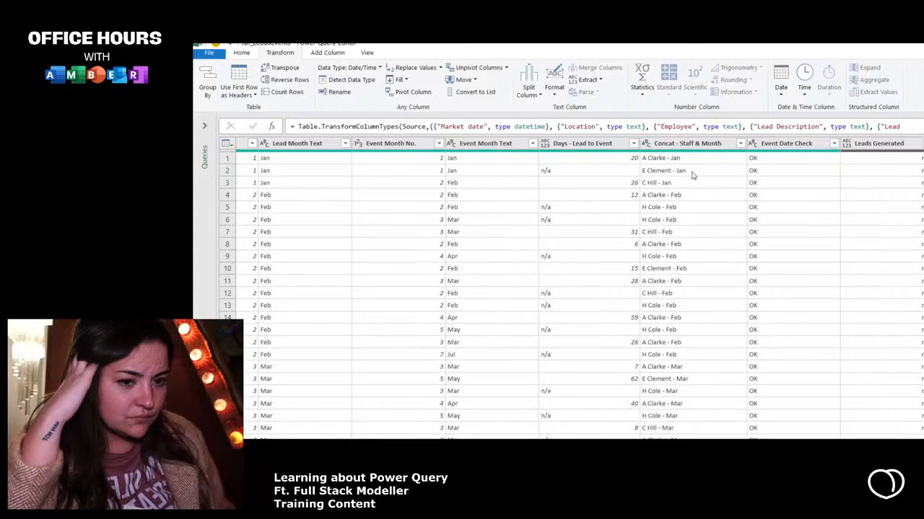
left_click(779, 97)
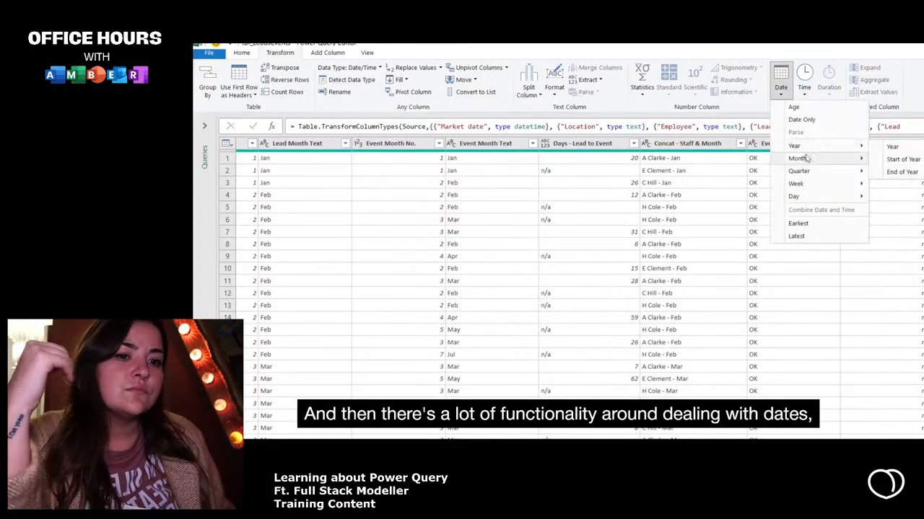
left_click(805, 97)
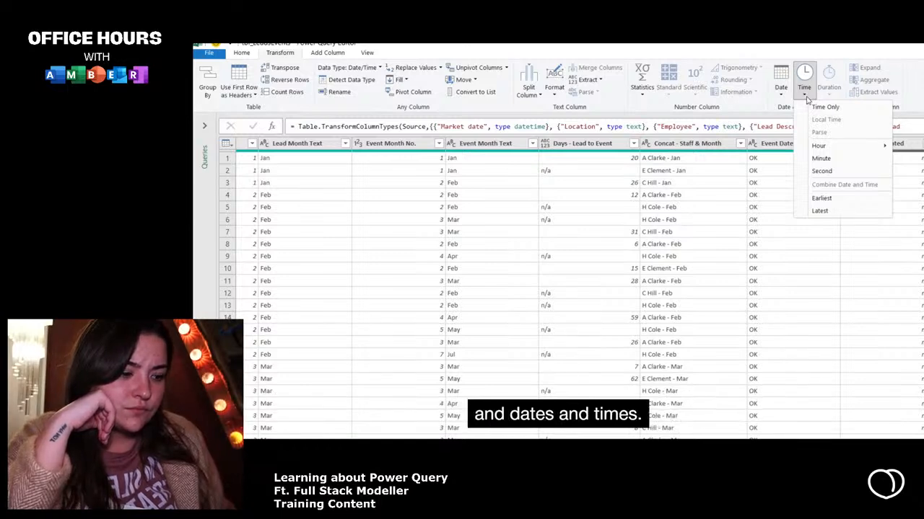
Step: Look through the Date and Time options for adding new columns, and return to the table's first columns
left_click(335, 54)
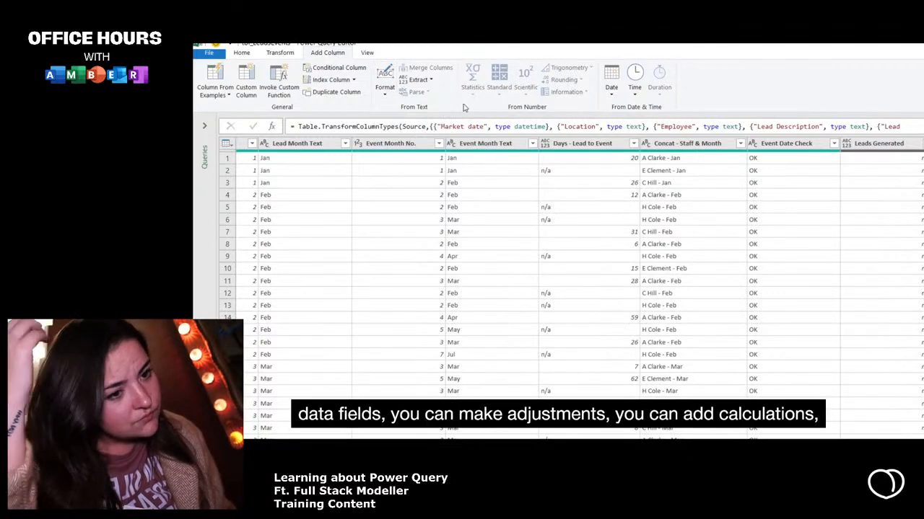
left_click(616, 96)
left_click(636, 96)
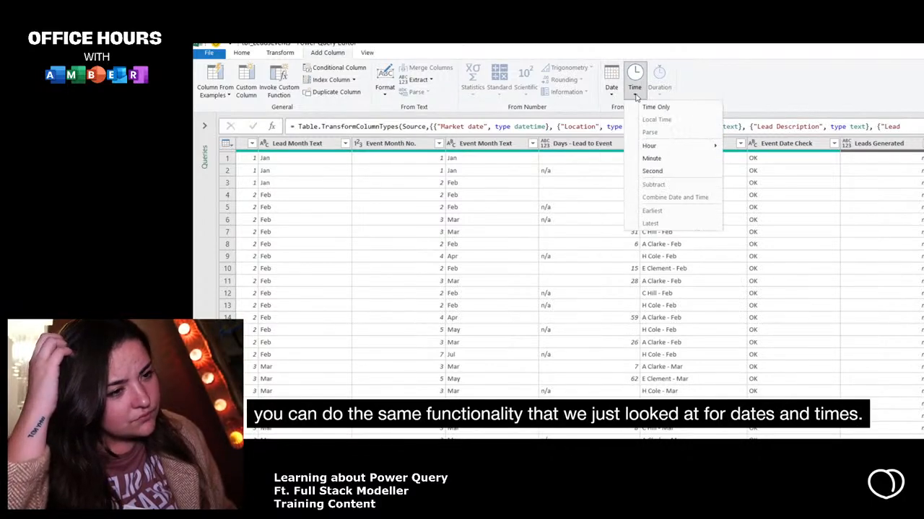
left_click(717, 51)
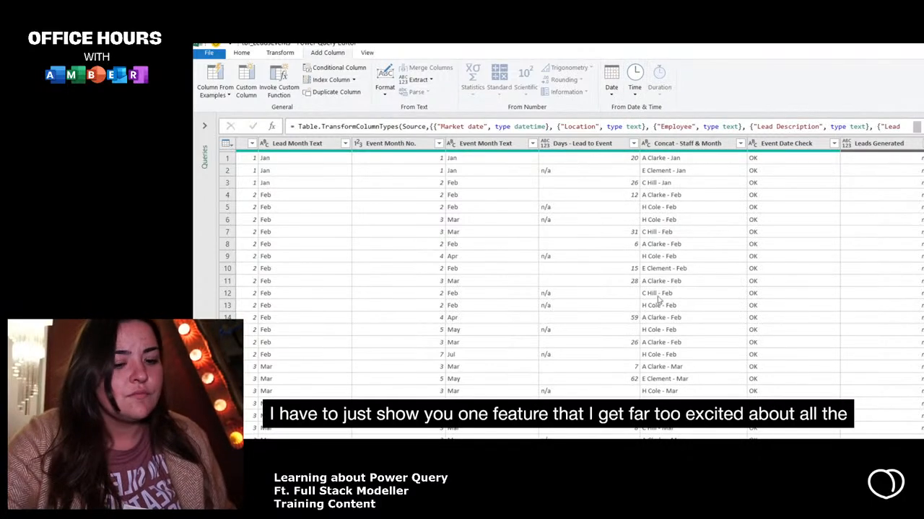
scroll(577, 289, "left", 1)
scroll(577, 289, "left", 6)
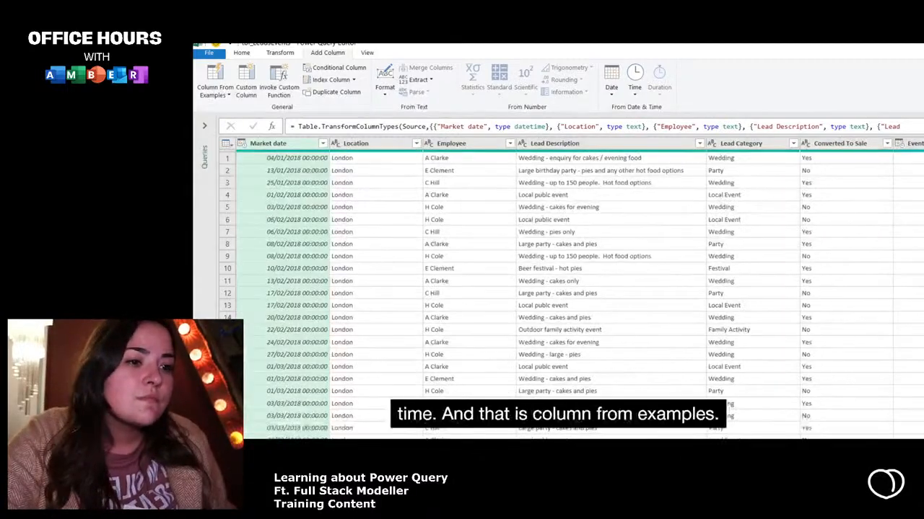
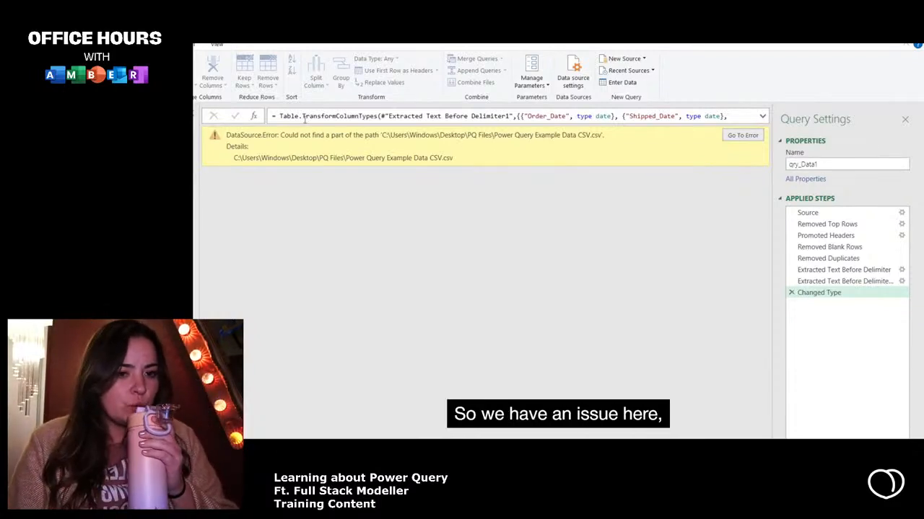
Step: Trace the data source error back through the applied steps, from the second Extracted Text Before Delimiter step to Source
left_click(830, 281)
left_click(829, 269)
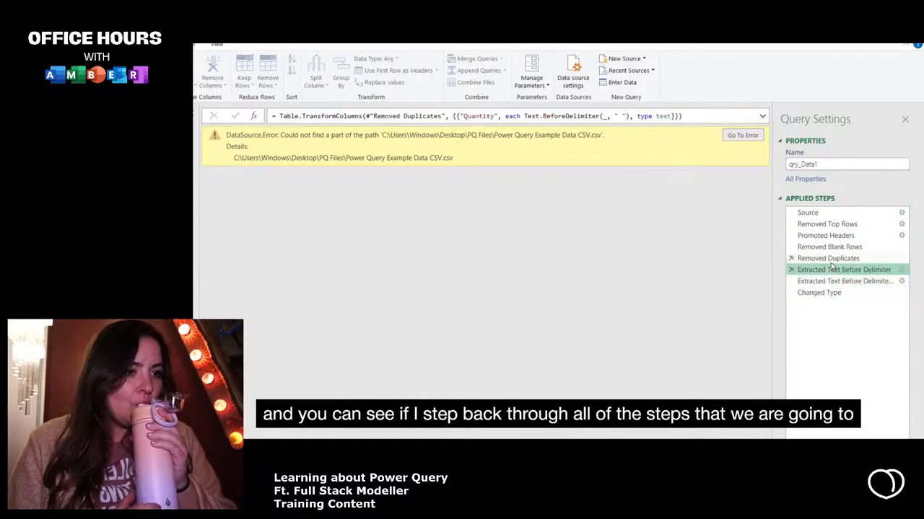
left_click(831, 258)
left_click(829, 247)
left_click(829, 235)
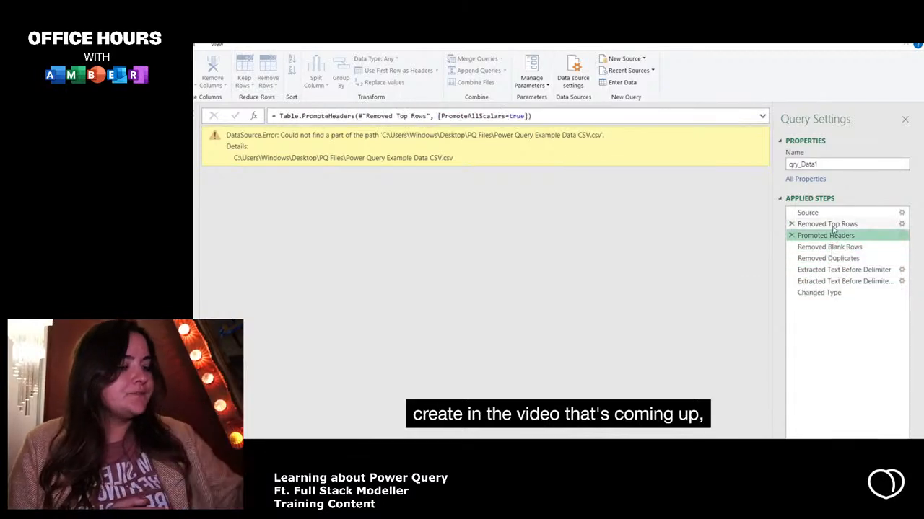
left_click(832, 224)
left_click(832, 214)
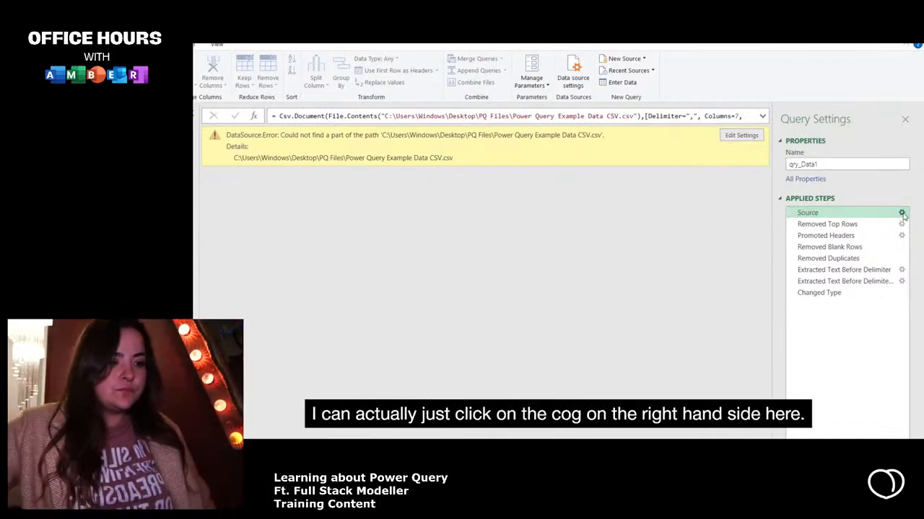
Step: Repoint the Source step to the Power Query Example Data CSV file in the Desktop's PQ File folder
left_click(902, 212)
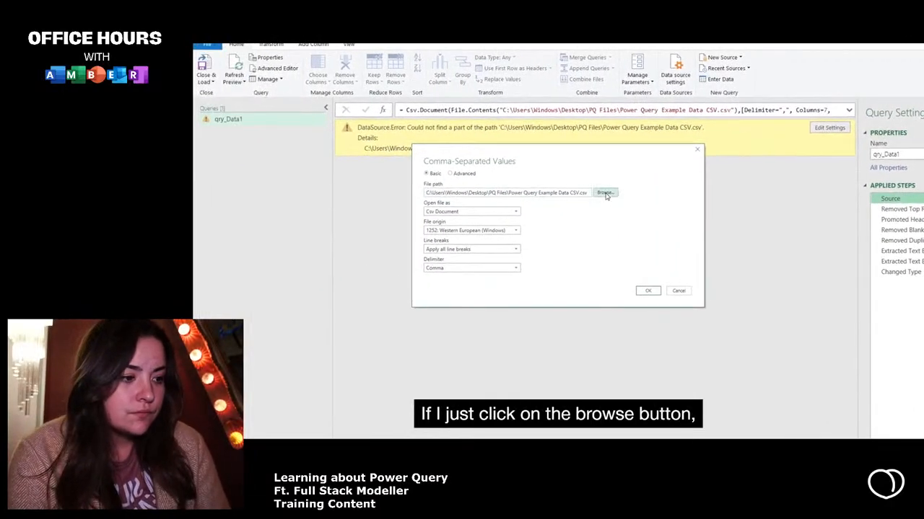
left_click(605, 193)
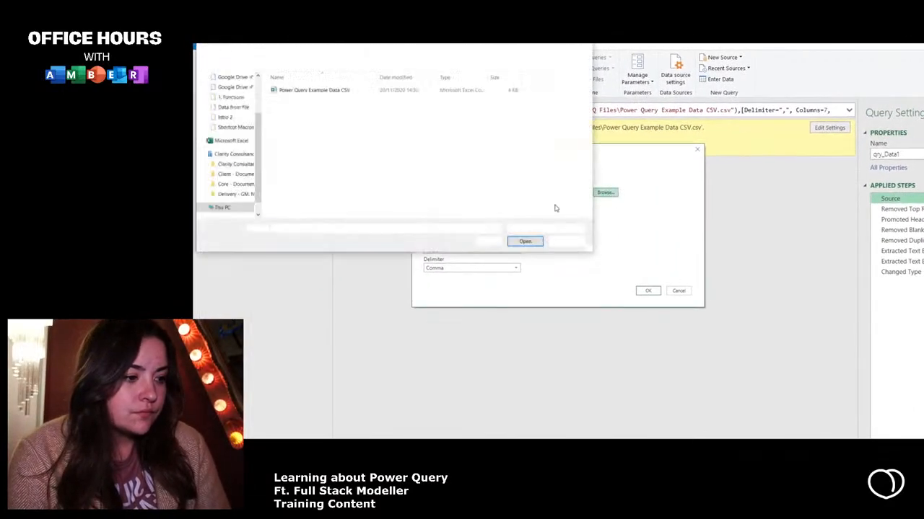
left_click(357, 50)
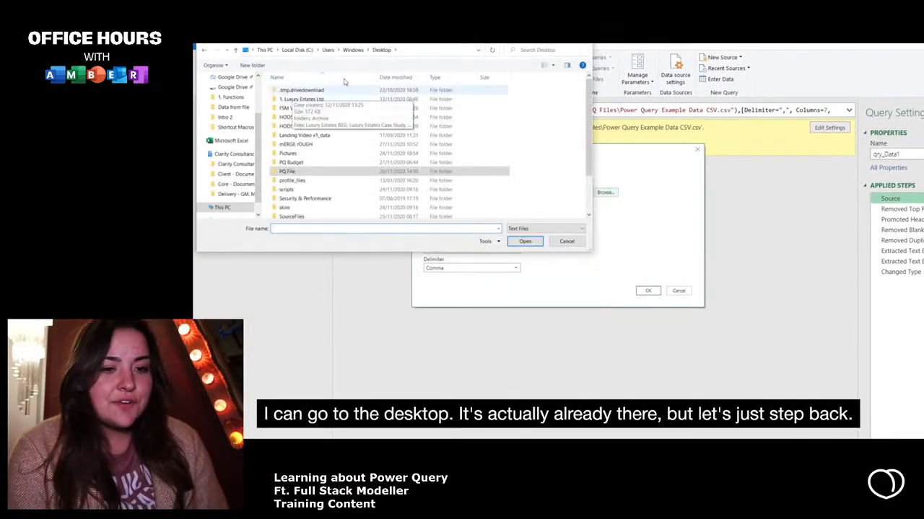
double_click(288, 172)
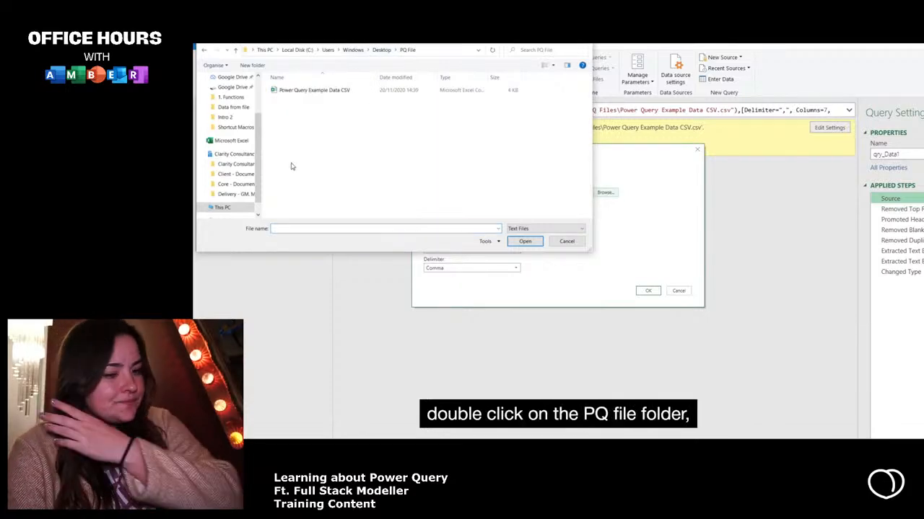
double_click(313, 91)
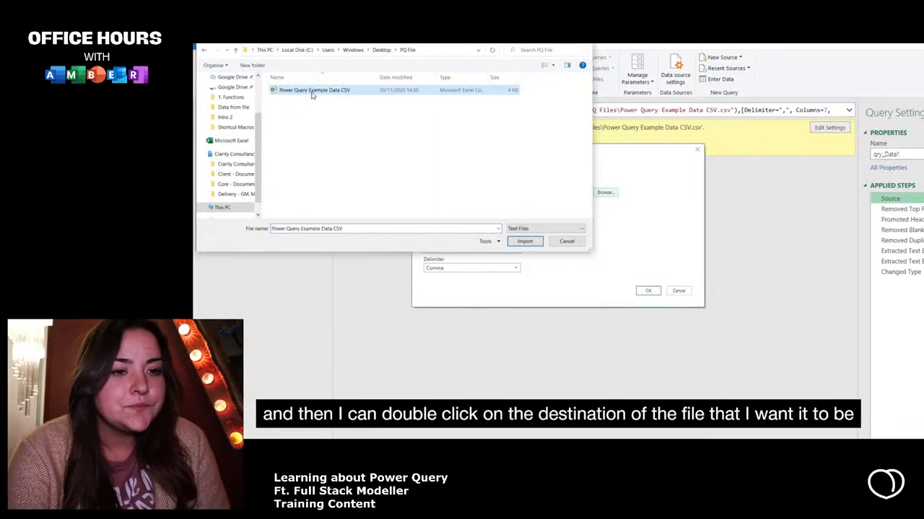
left_click(648, 292)
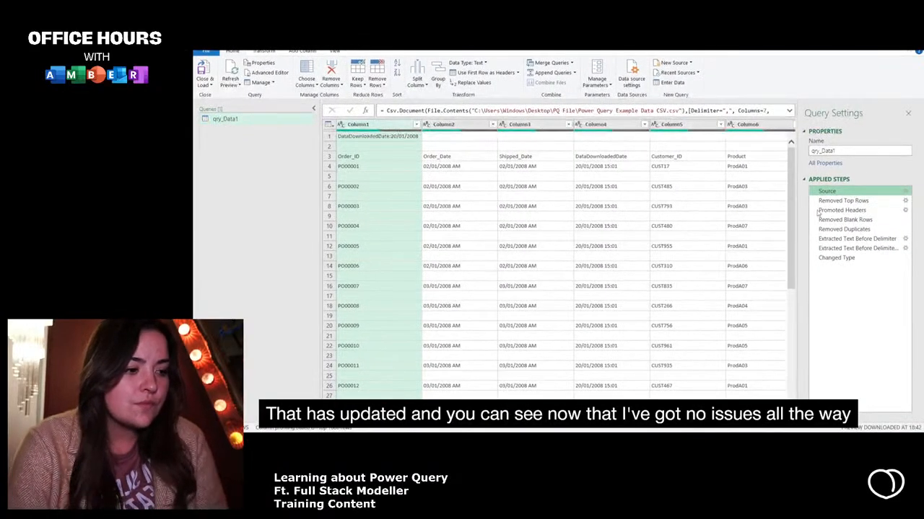
Step: Review the query's results step by step from Removed Blank Rows through Changed Type
left_click(845, 220)
left_click(842, 228)
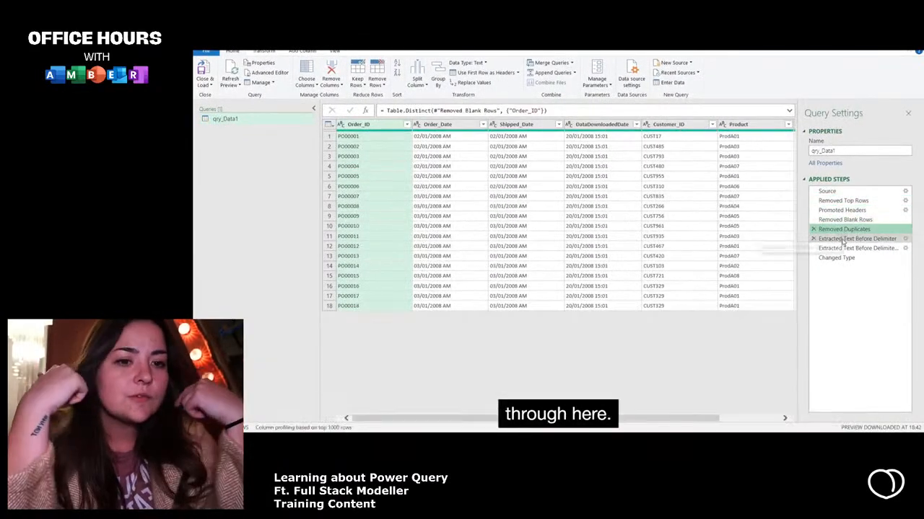
left_click(842, 238)
left_click(842, 247)
left_click(842, 258)
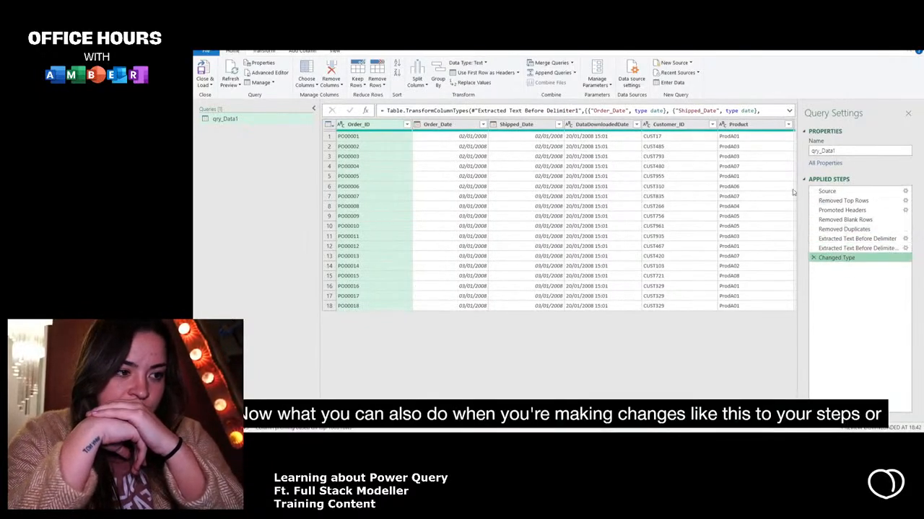
Step: Refresh the query preview and reopen the Source step's file settings
left_click(232, 68)
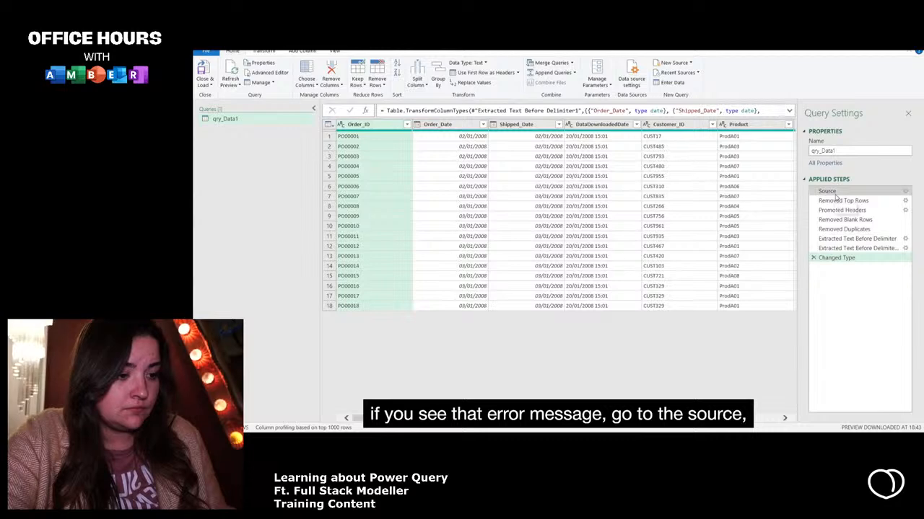
left_click(905, 191)
left_click(906, 191)
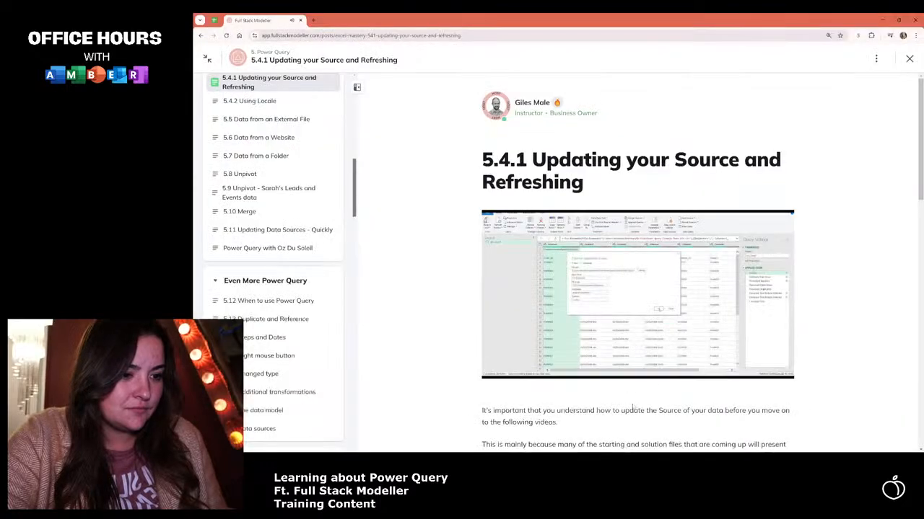
Step: Mark lesson 5.4.1 as complete and play the 5.4.2 Using Locale video full screen at 2x speed
scroll(644, 345, "down", 4)
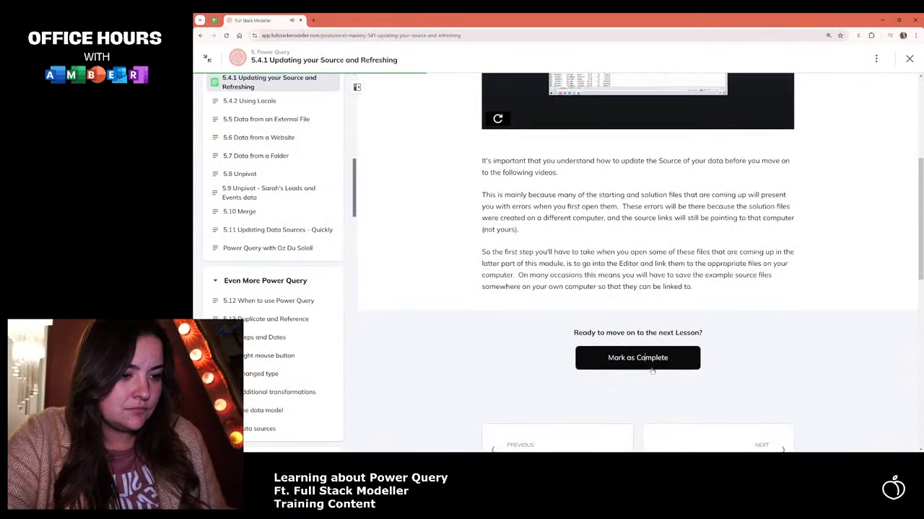
left_click(640, 357)
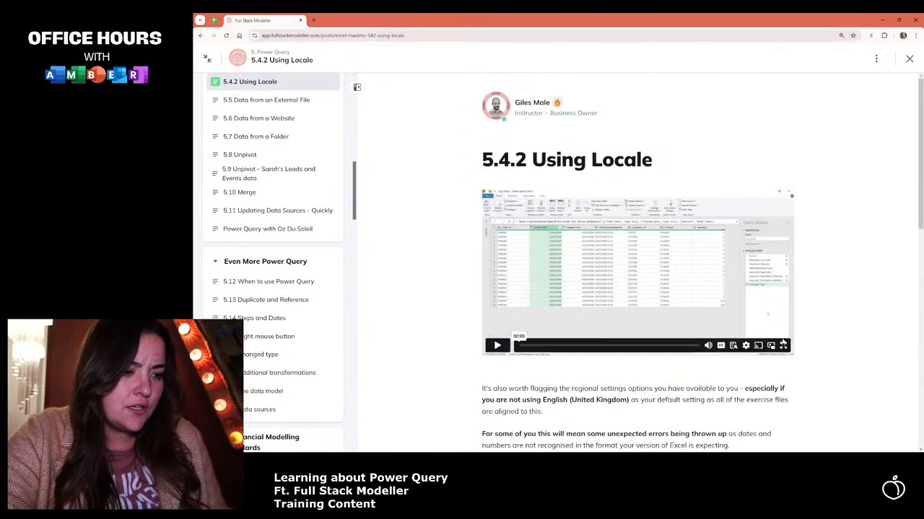
left_click(783, 344)
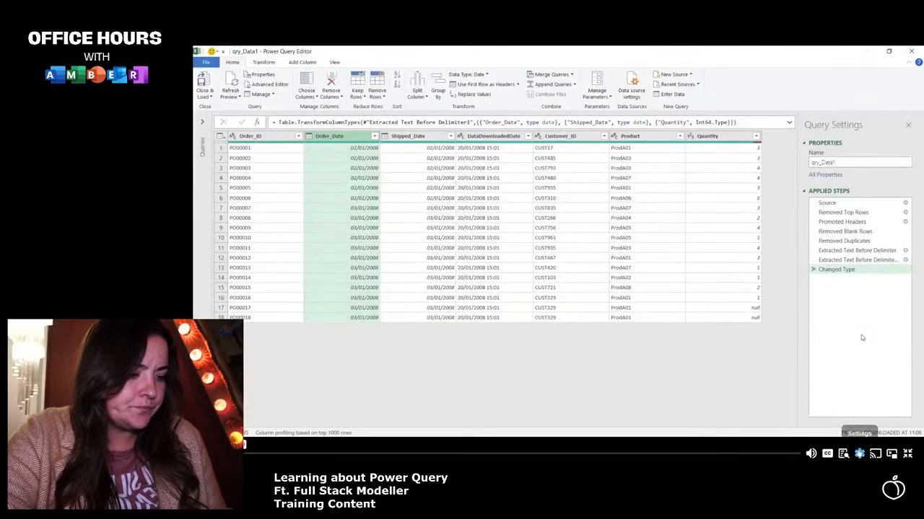
left_click(858, 453)
left_click(801, 426)
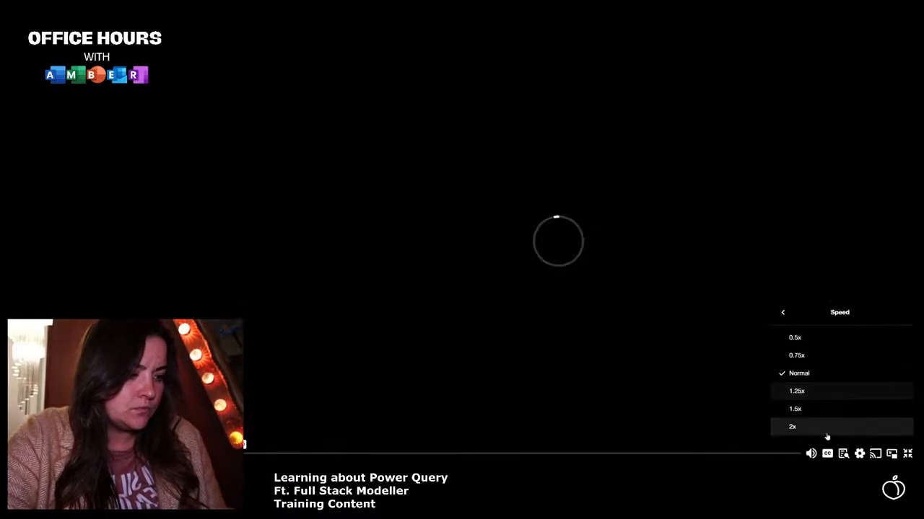
left_click(826, 432)
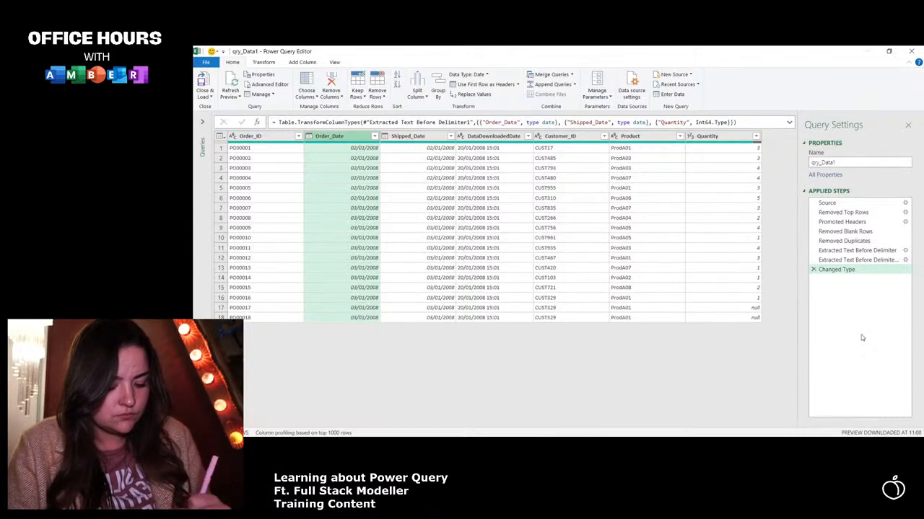
Step: Inspect the current workbook's Locale under Regional Settings in Query Options, and close the options without changing it
left_click(214, 62)
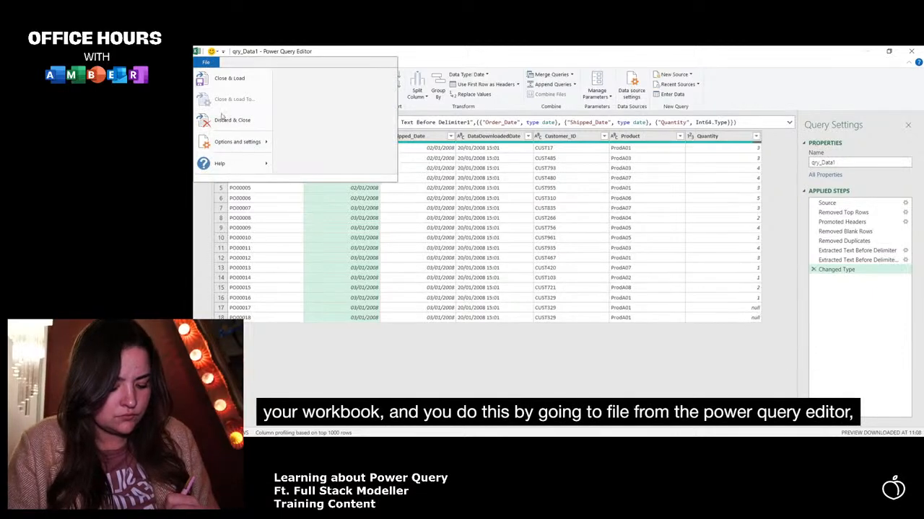
left_click(310, 90)
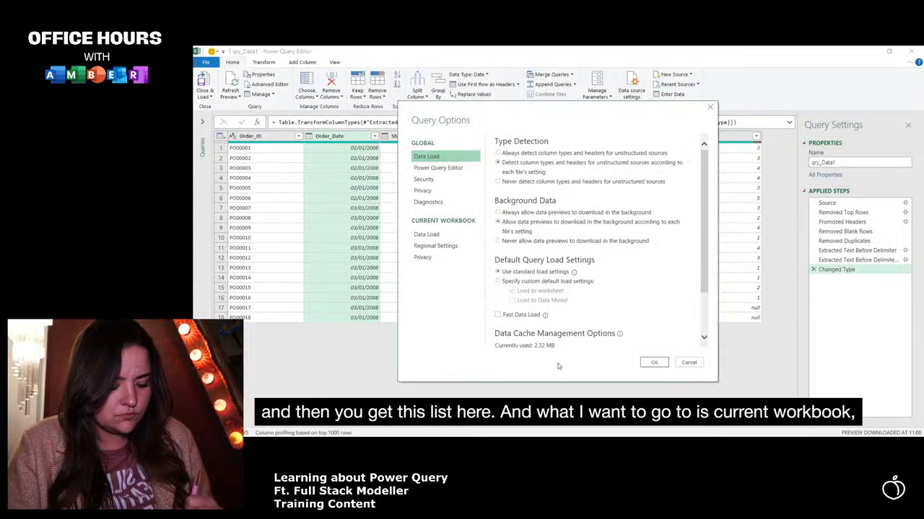
left_click(440, 246)
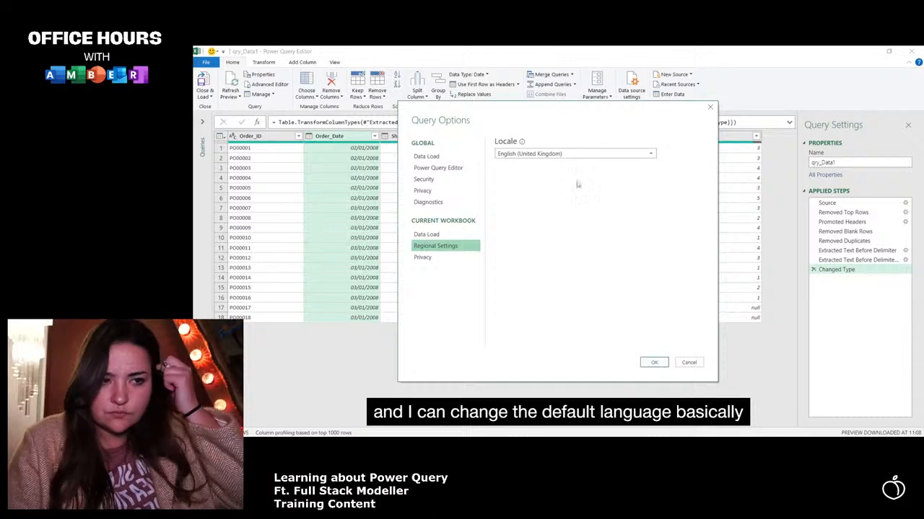
left_click(558, 154)
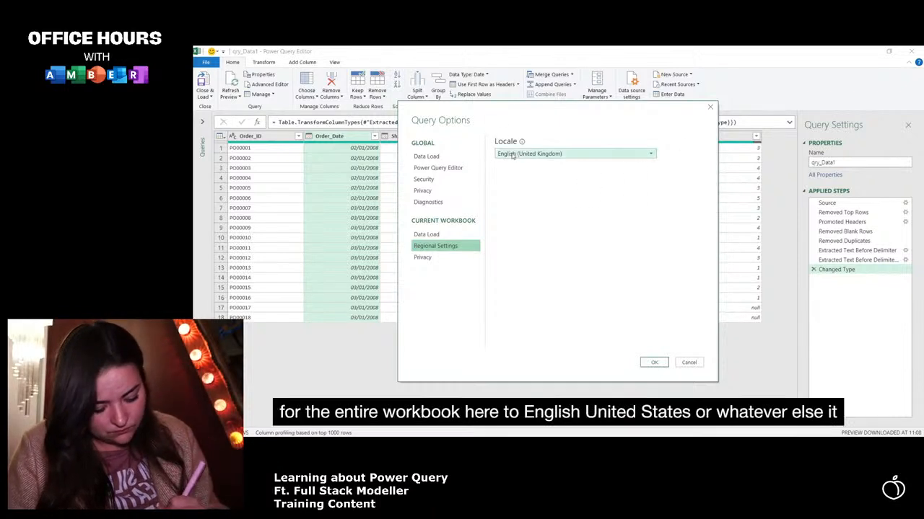
left_click(558, 154)
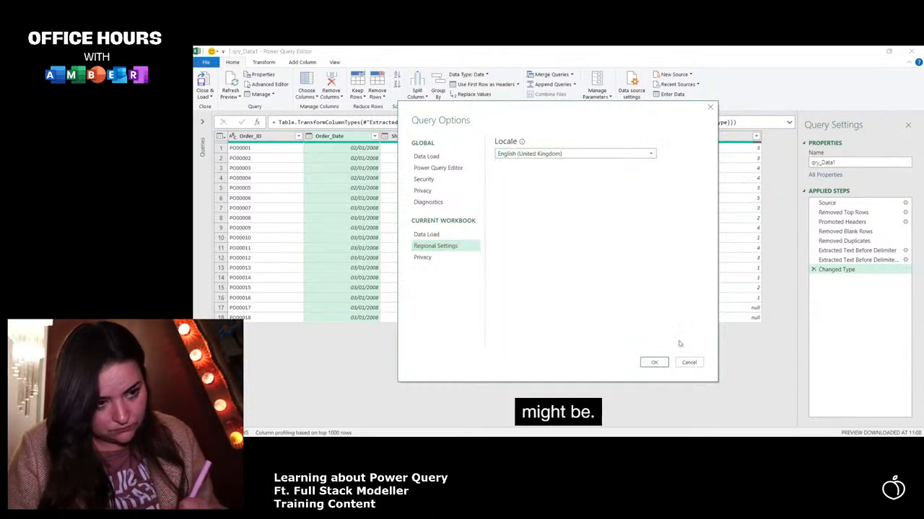
left_click(689, 362)
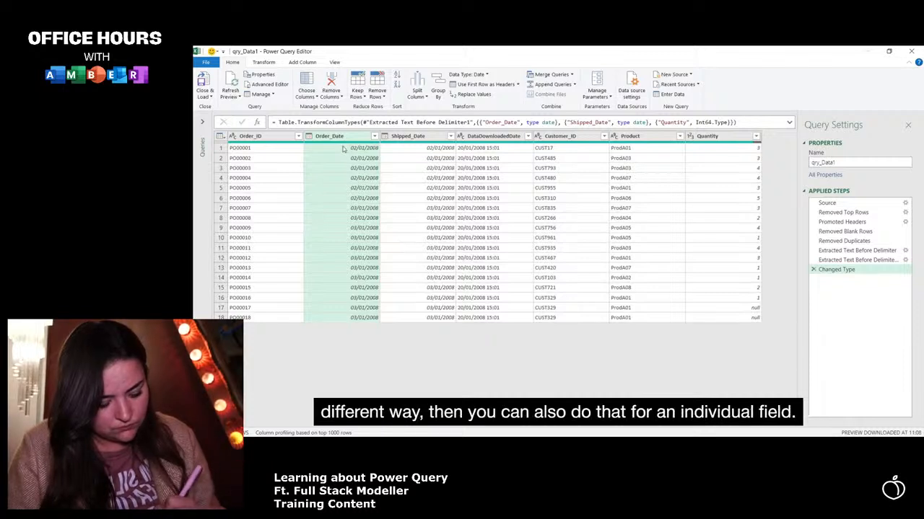
Step: Set up a locale-based type change for the Order_Date column with data type Date and locale English (United Kingdom)
left_click(313, 138)
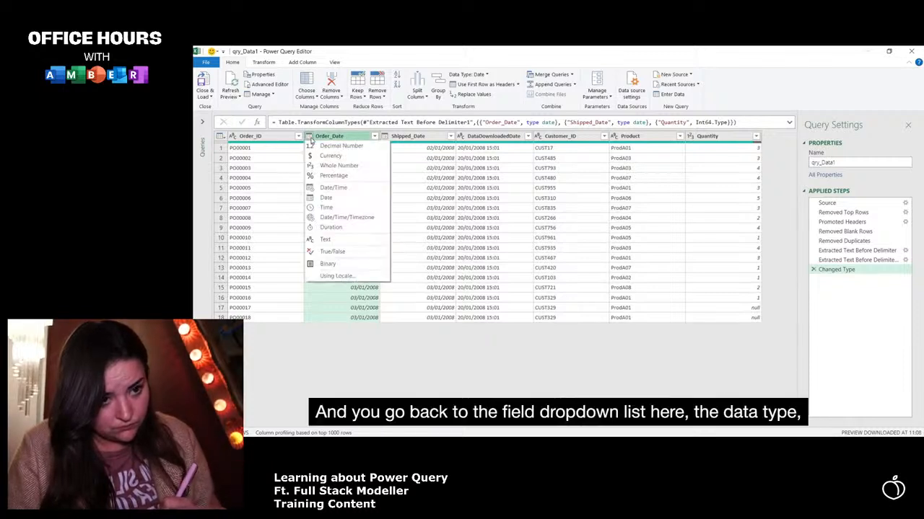
left_click(339, 277)
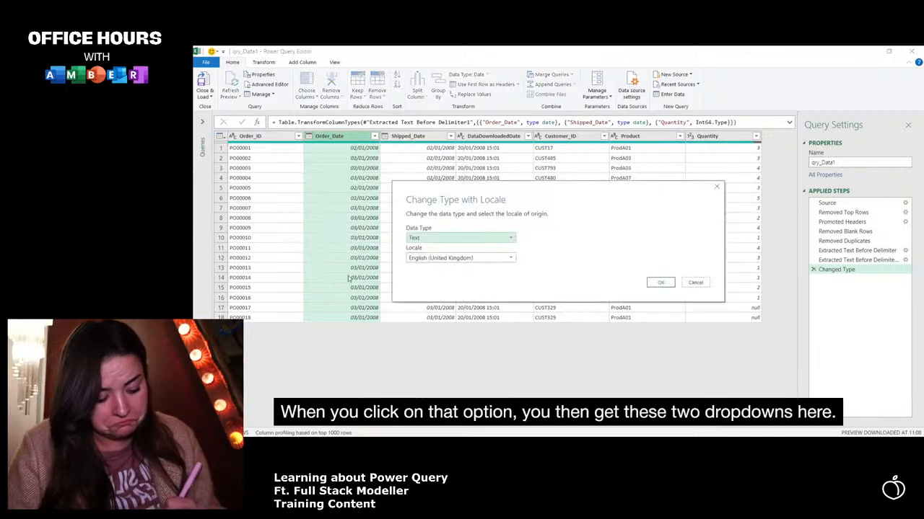
left_click(509, 239)
left_click(455, 290)
left_click(453, 260)
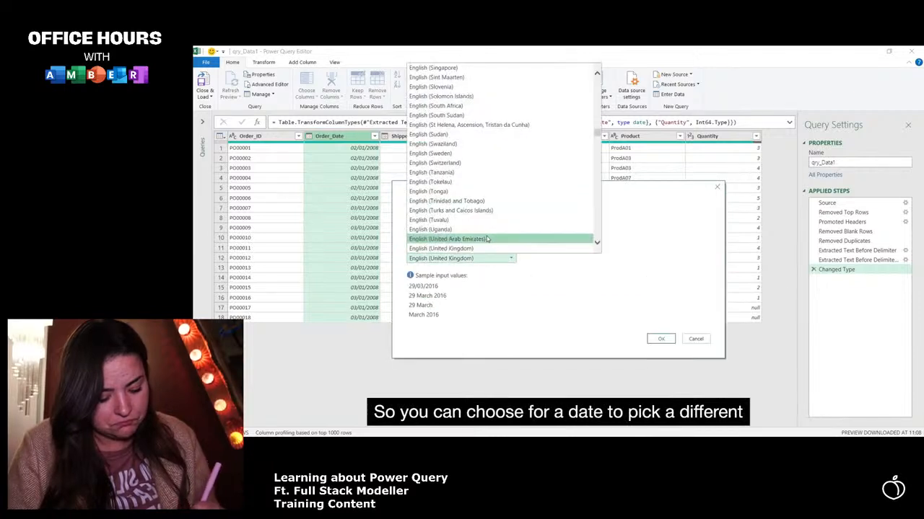
left_click(563, 280)
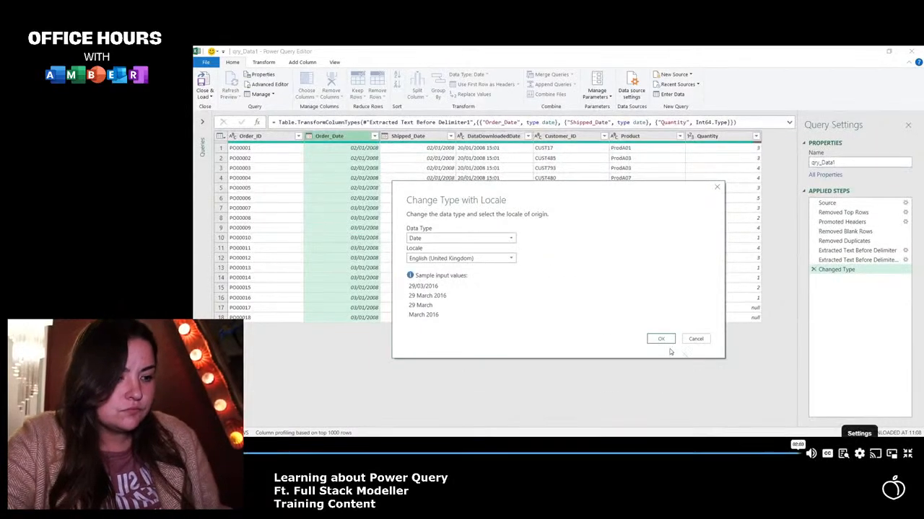
Step: Complete the 5.4.2 Using Locale lesson and play the 5.5 Data from an External File video full screen at 2x speed
key("Escape")
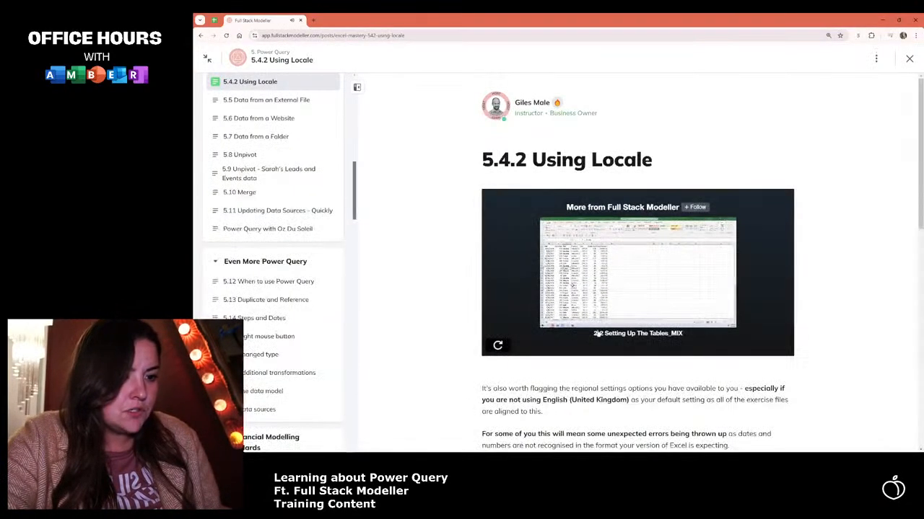
scroll(655, 285, "down", 5)
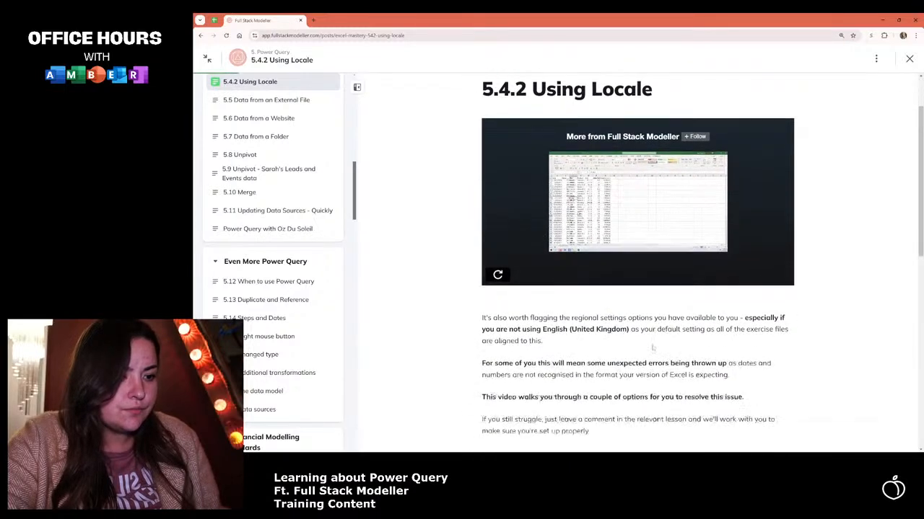
left_click(688, 358)
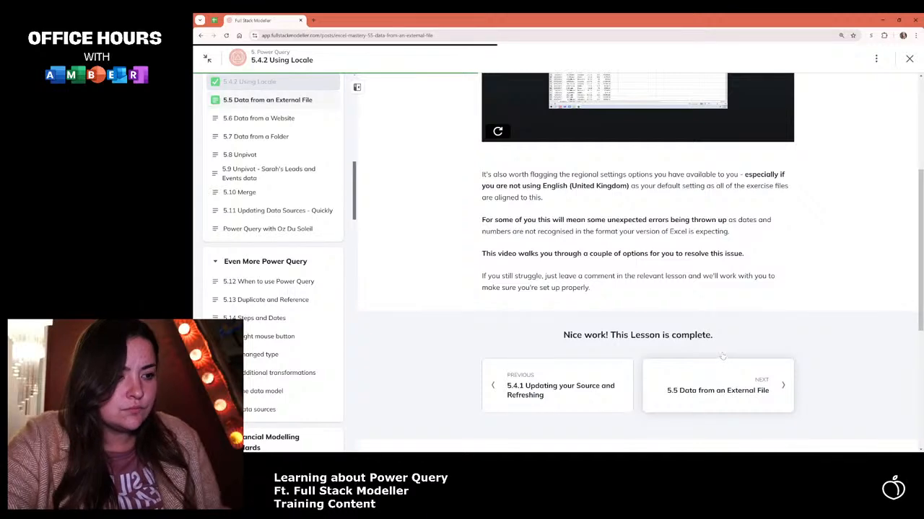
left_click(723, 363)
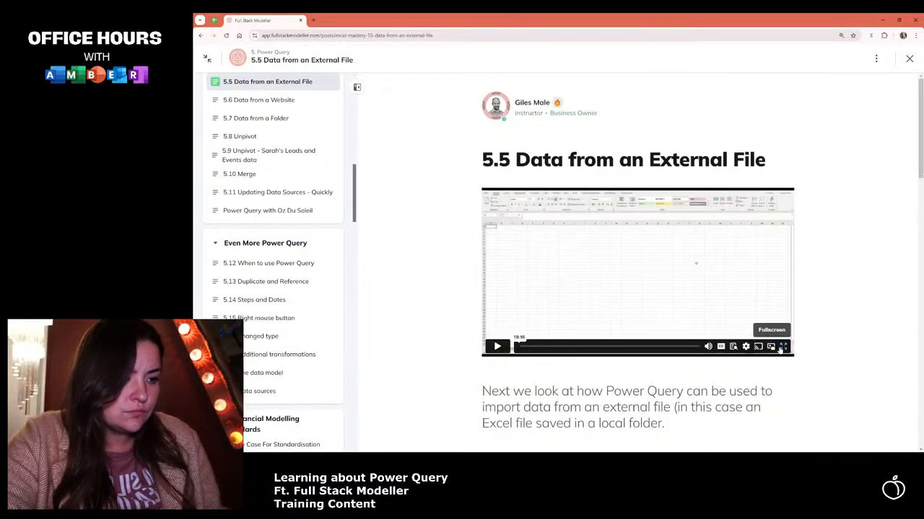
left_click(779, 313)
left_click(858, 454)
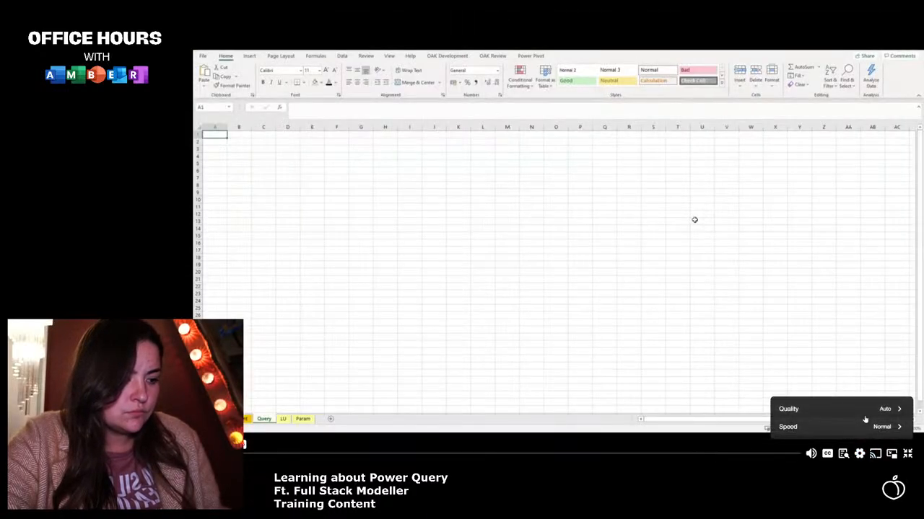
left_click(859, 427)
left_click(841, 426)
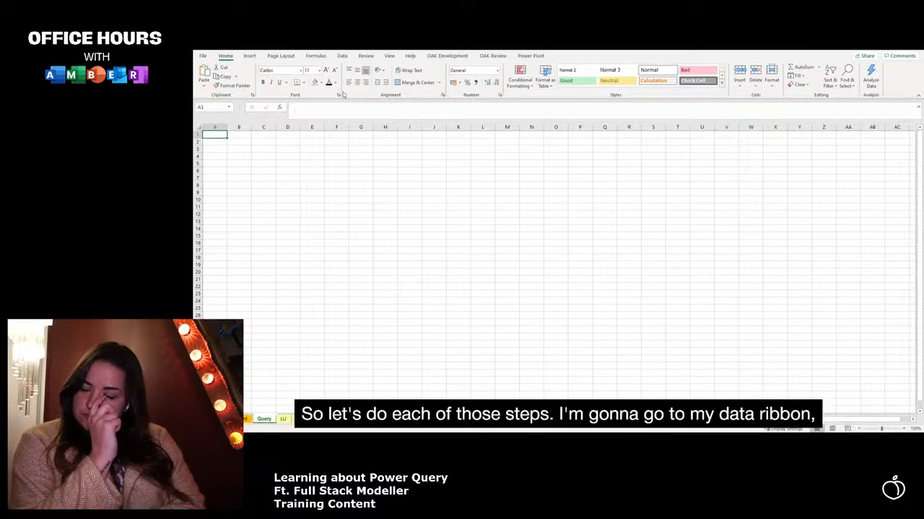
Step: Import the Power Query Example Data CSV text file, load it straight to a worksheet, and look through the loaded rows
left_click(342, 56)
left_click(203, 78)
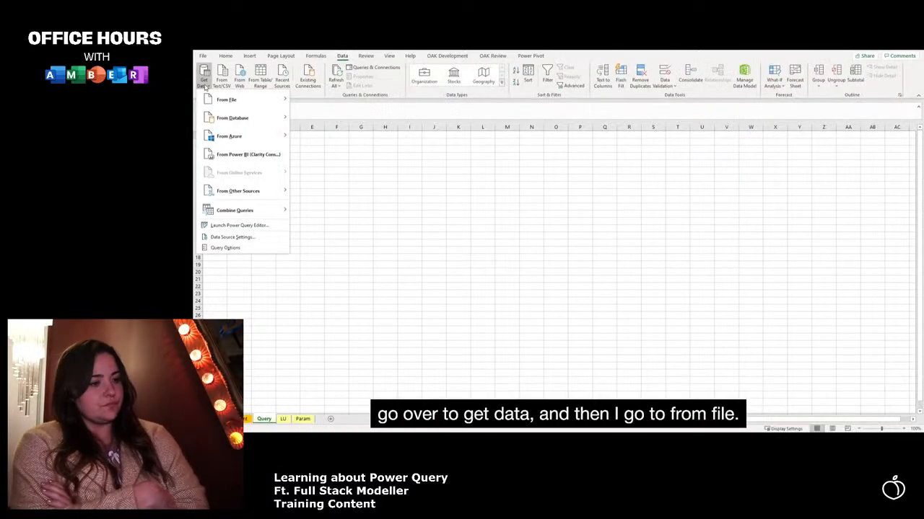
mouse_move(225, 98)
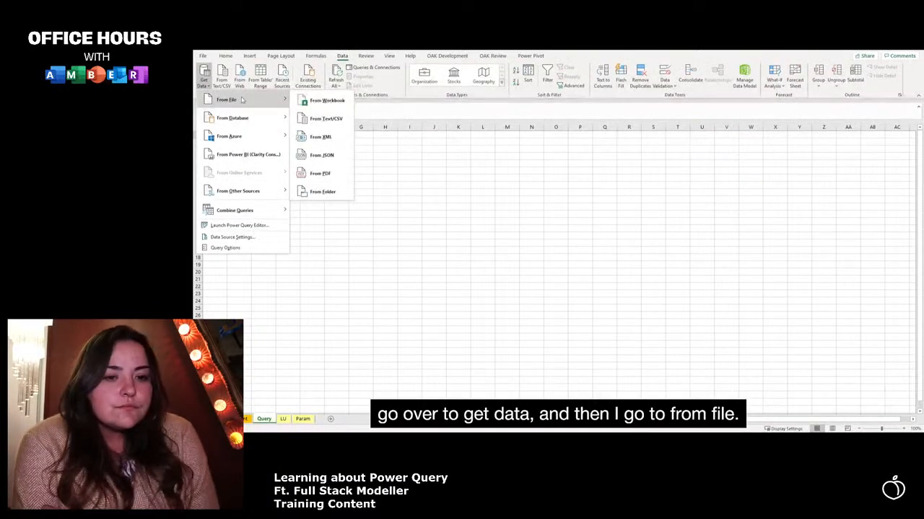
left_click(328, 119)
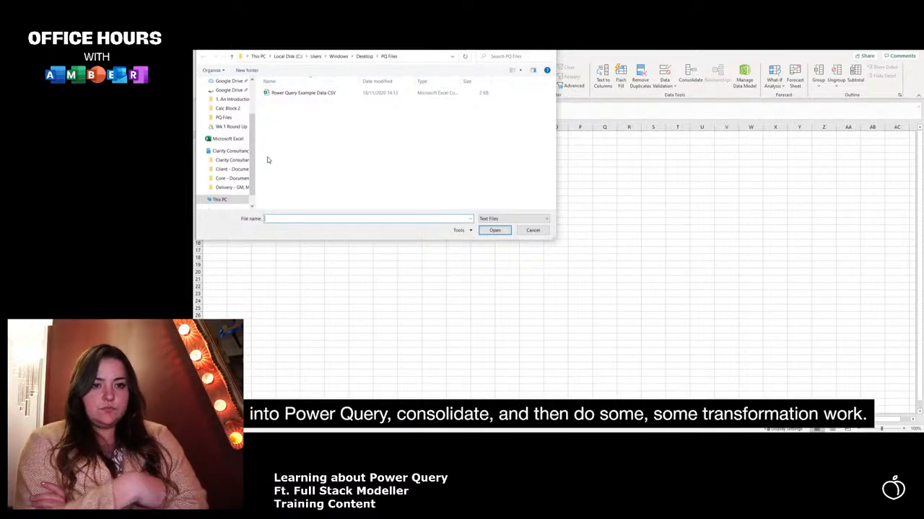
double_click(295, 95)
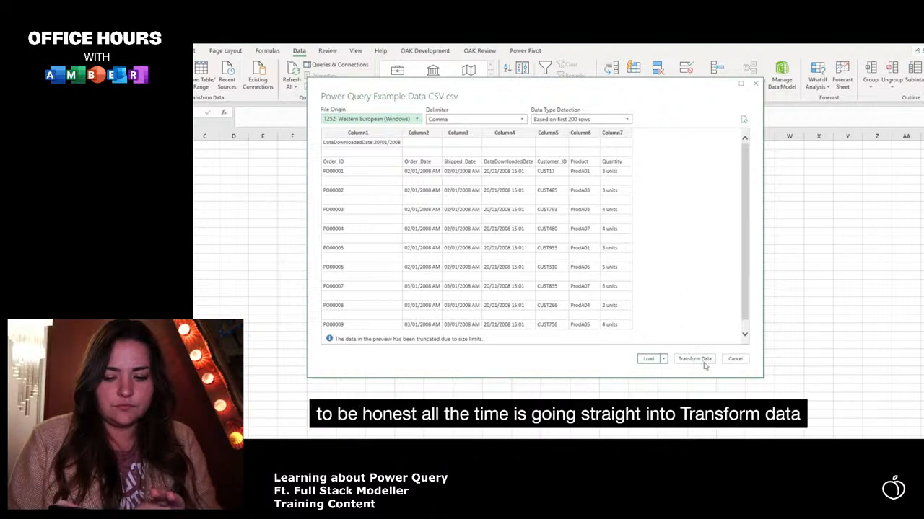
left_click(648, 360)
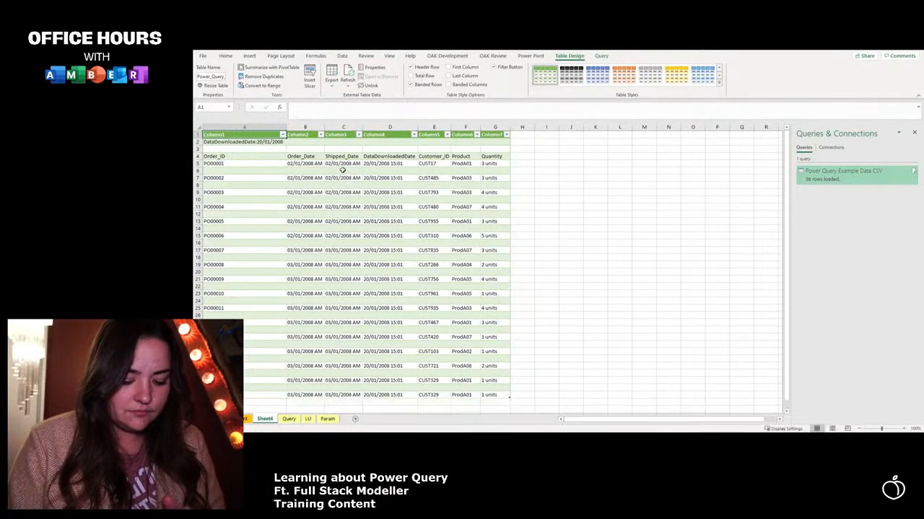
scroll(390, 253, "down", 4)
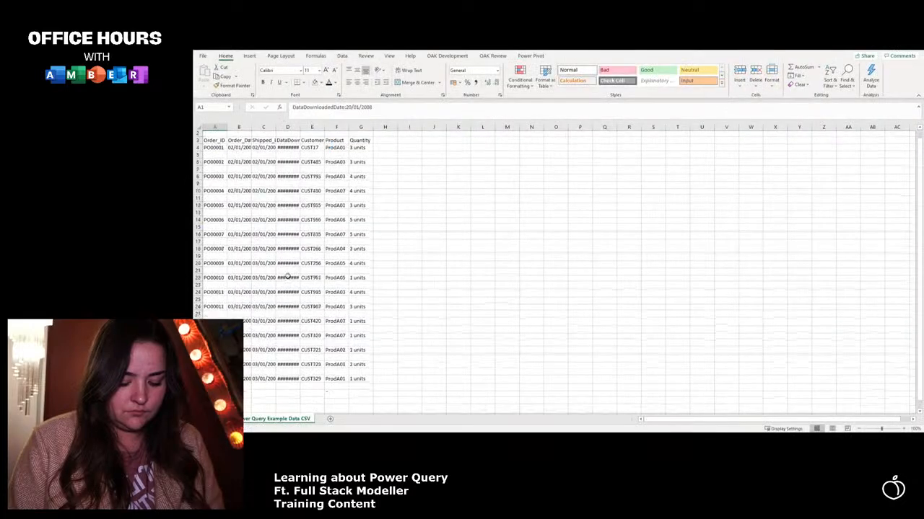
Step: In the source CSV file, copy columns A to F of the last four orders, starting from PO00014, and paste them at A38
scroll(287, 277, "down", 3)
left_click_drag(214, 279, 357, 322)
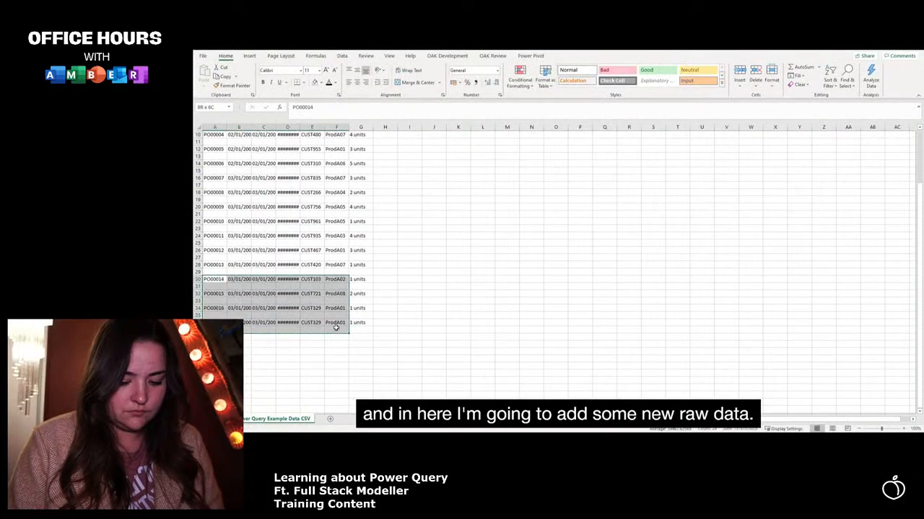
key("ctrl+c")
left_click(214, 337)
key("ctrl+v")
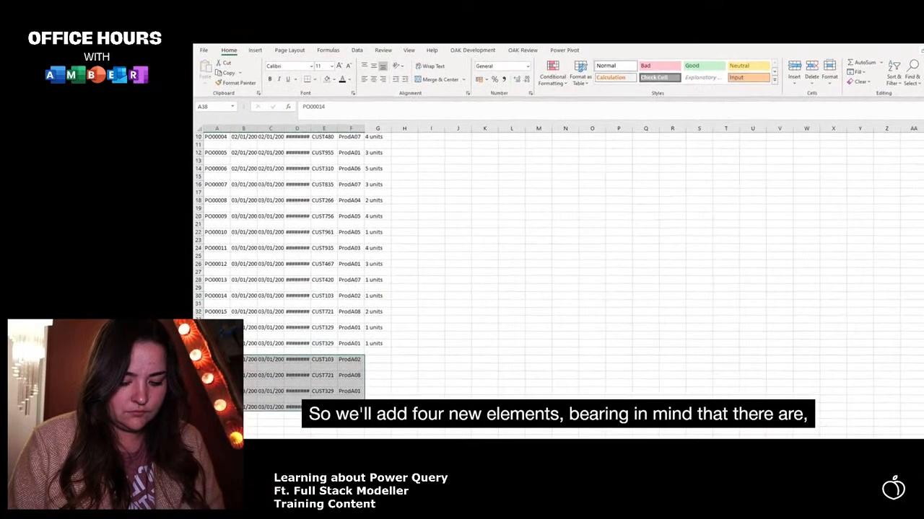
left_click(214, 380)
left_click(326, 116)
key("ctrl+Return")
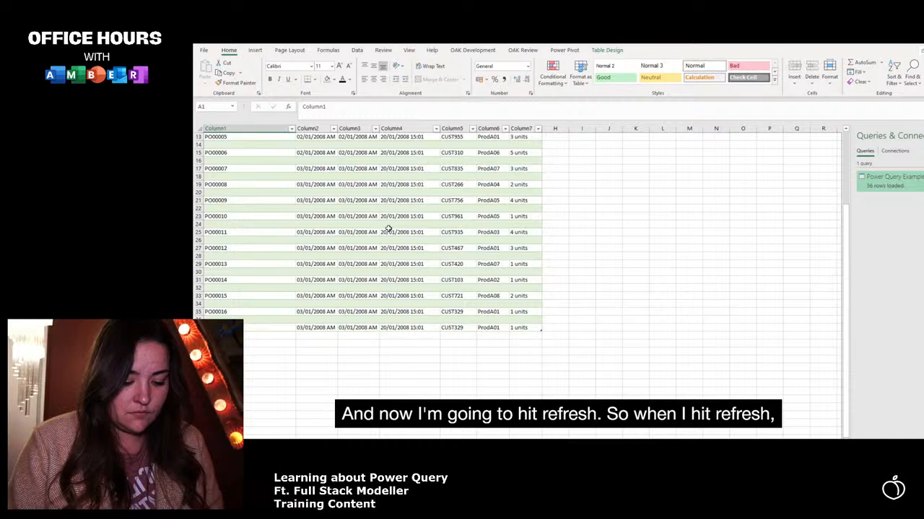
Step: Refresh the imported table in the main workbook to bring in the added orders
left_click(388, 231)
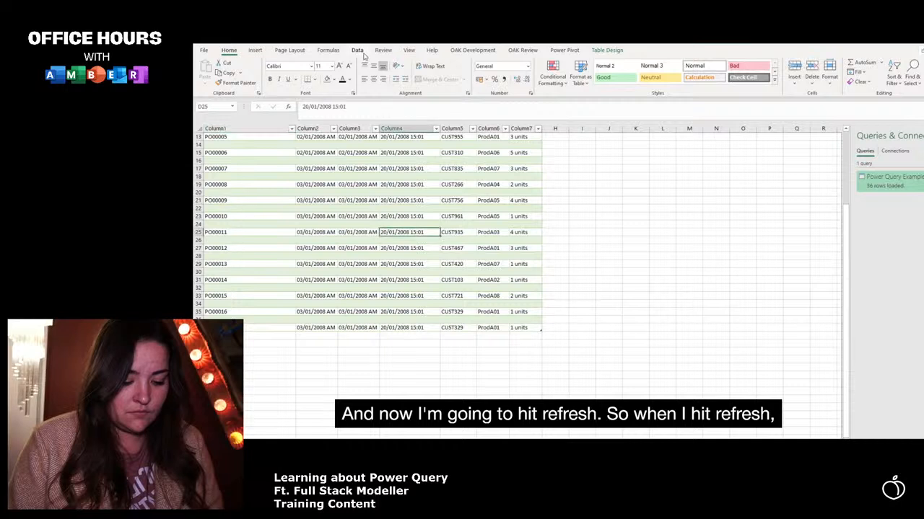
left_click(357, 50)
left_click(350, 68)
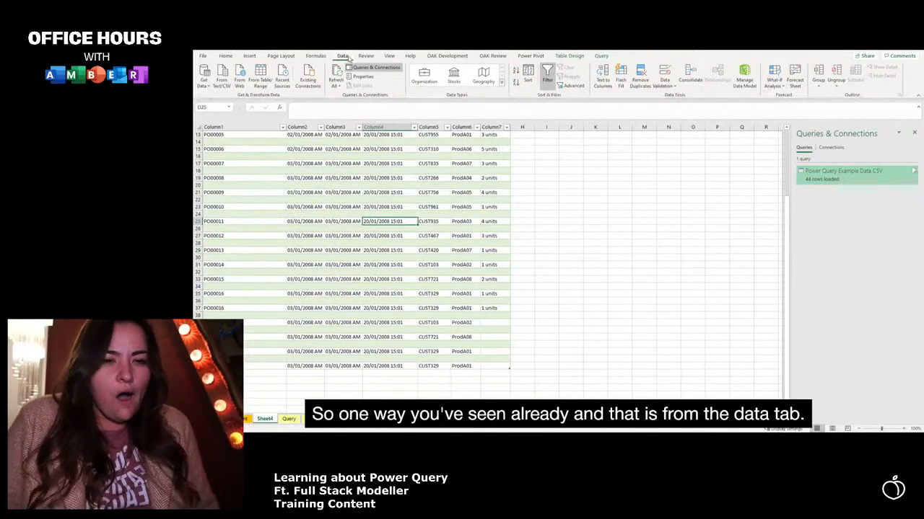
left_click(204, 75)
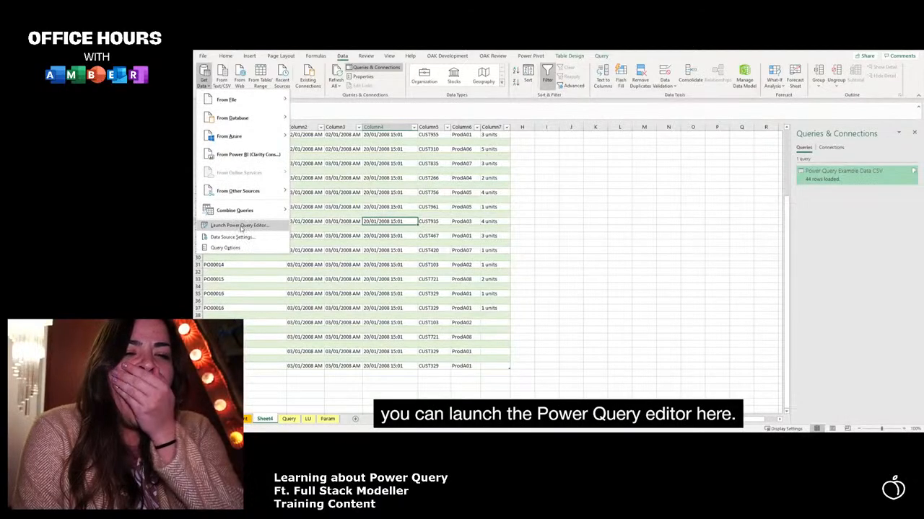
left_click(699, 211)
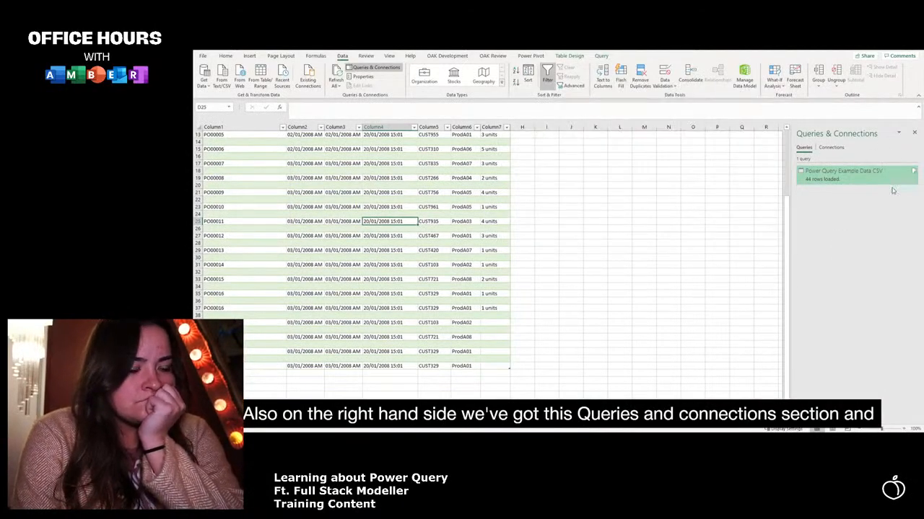
mouse_move(851, 176)
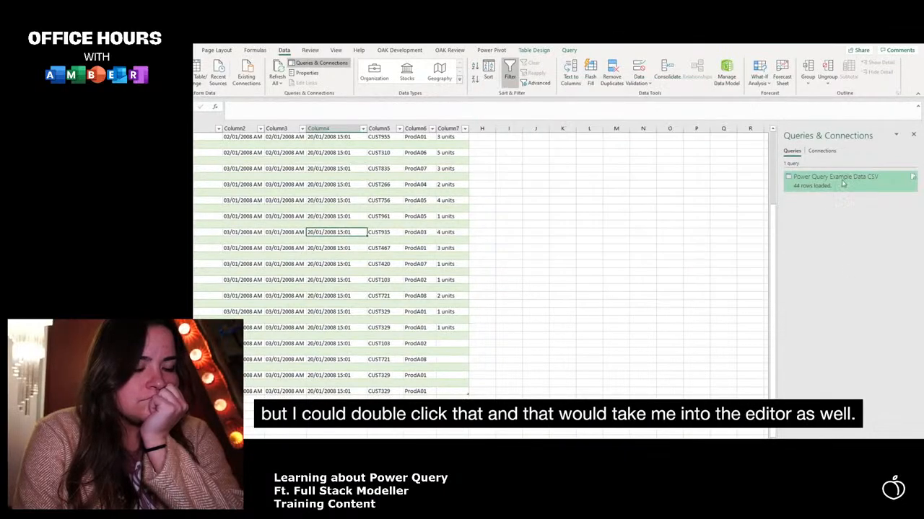
right_click(842, 183)
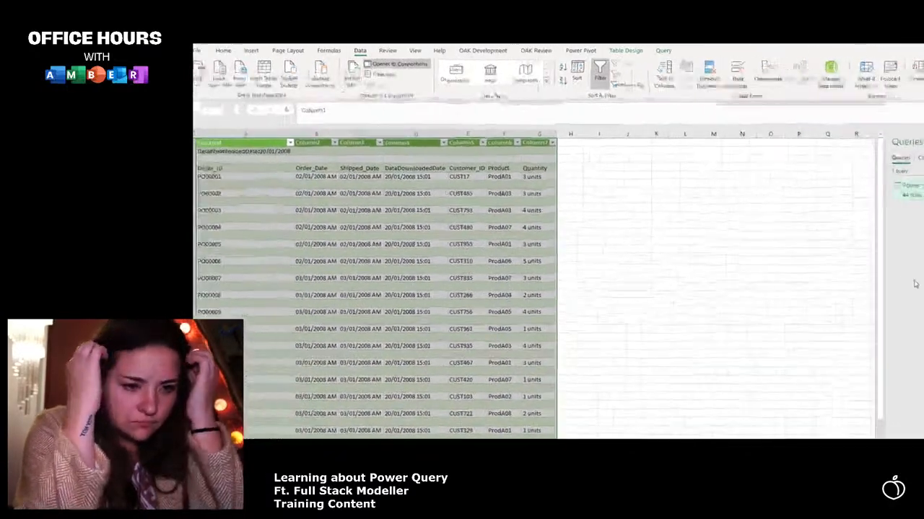
Step: Open the Power Query Example Data CSV query in the Power Query Editor and rename it qry_Data1
left_click(569, 50)
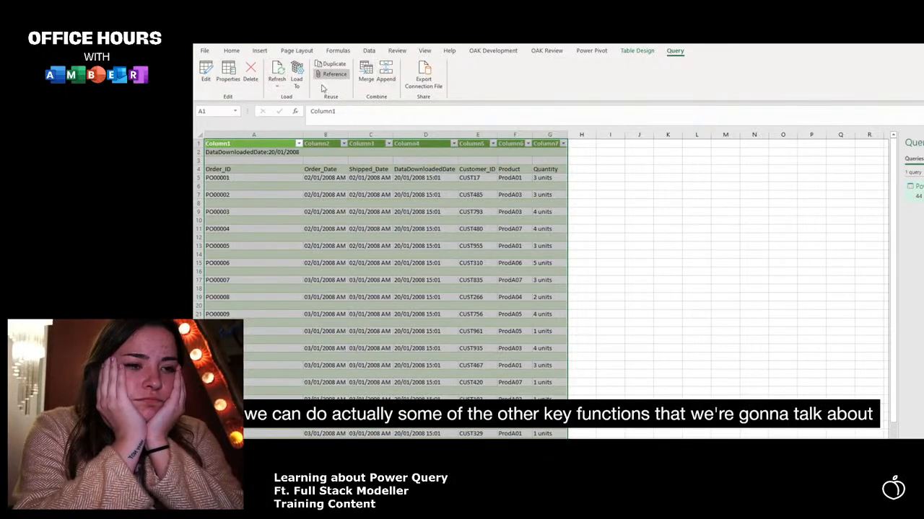
left_click(206, 71)
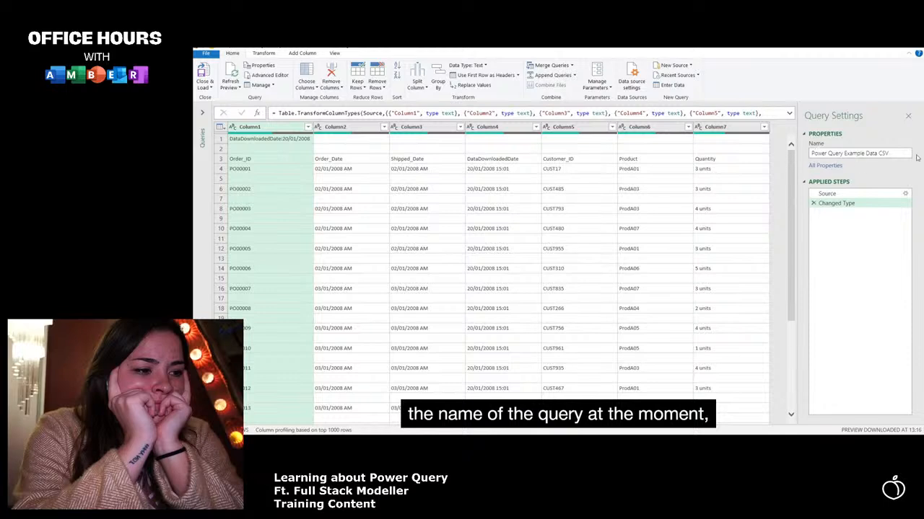
left_click_drag(883, 153, 809, 152)
type("qry")
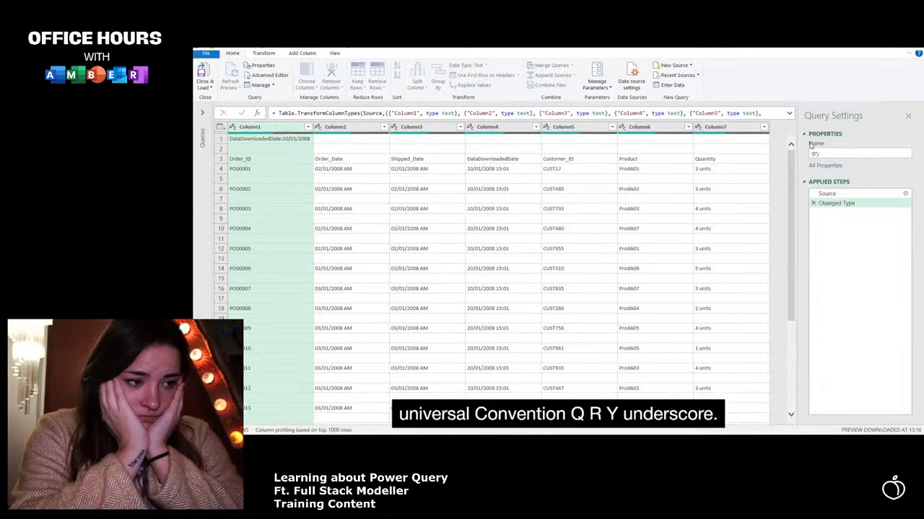
type("_Data1")
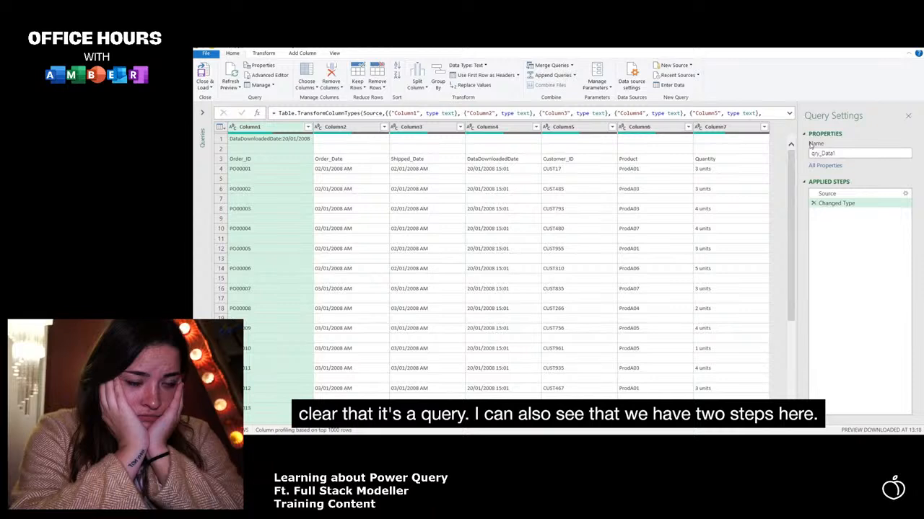
Step: Inspect the formulas of the Source and Changed Type steps and the data type options for Column4, leaving the type as it is
left_click(830, 194)
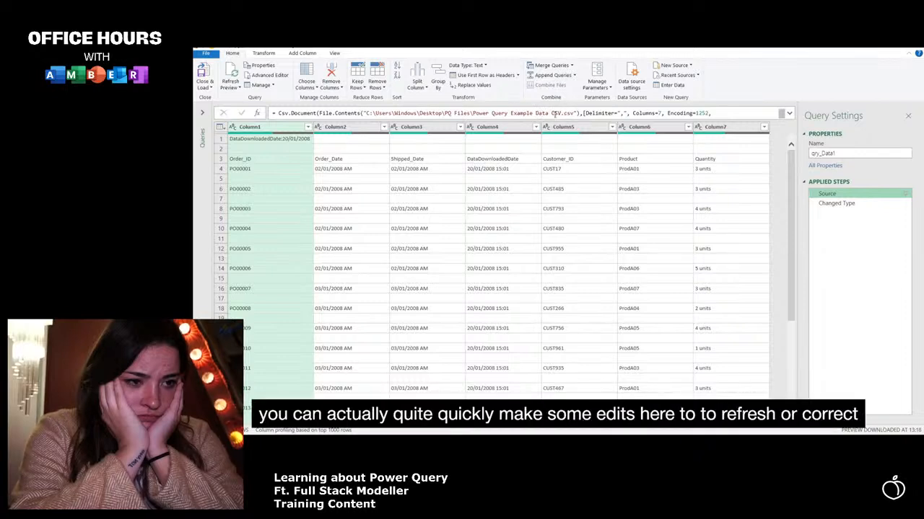
left_click(837, 203)
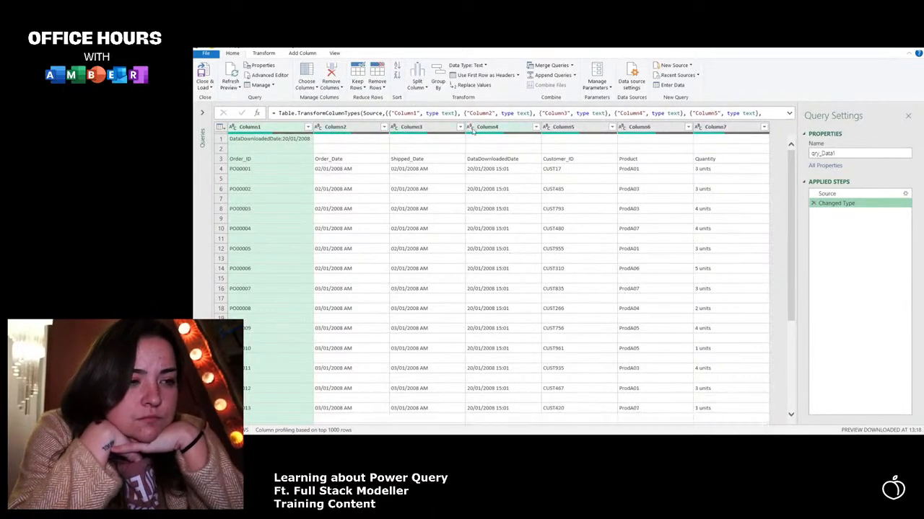
left_click(471, 128)
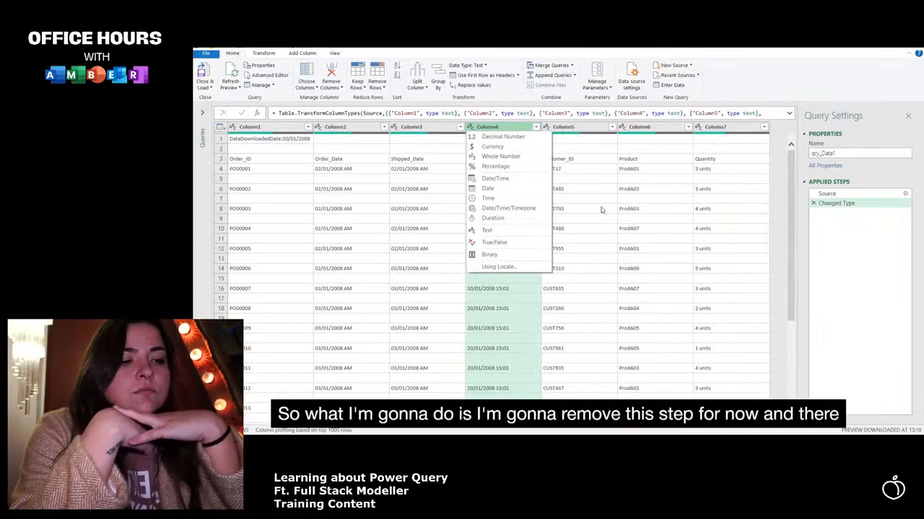
left_click(563, 209)
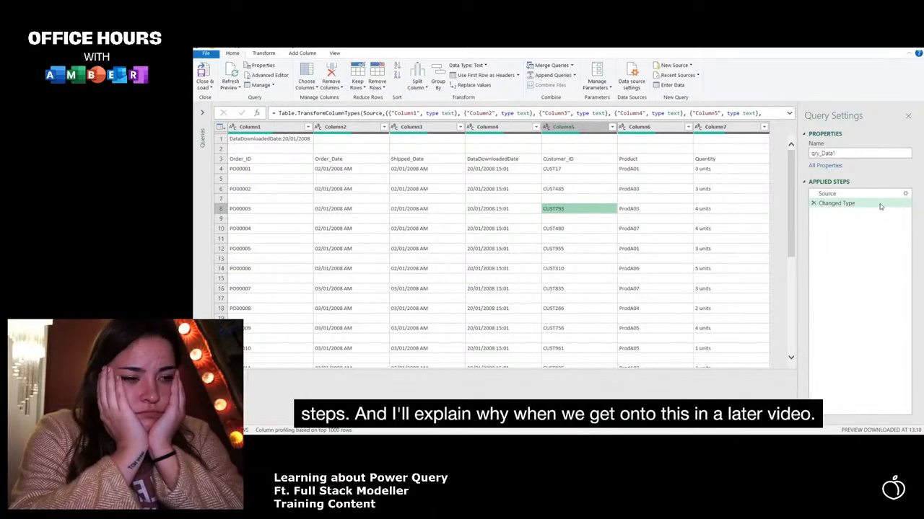
Step: Delete the Changed Type step from the query and check the query's name in the queries list
left_click(812, 204)
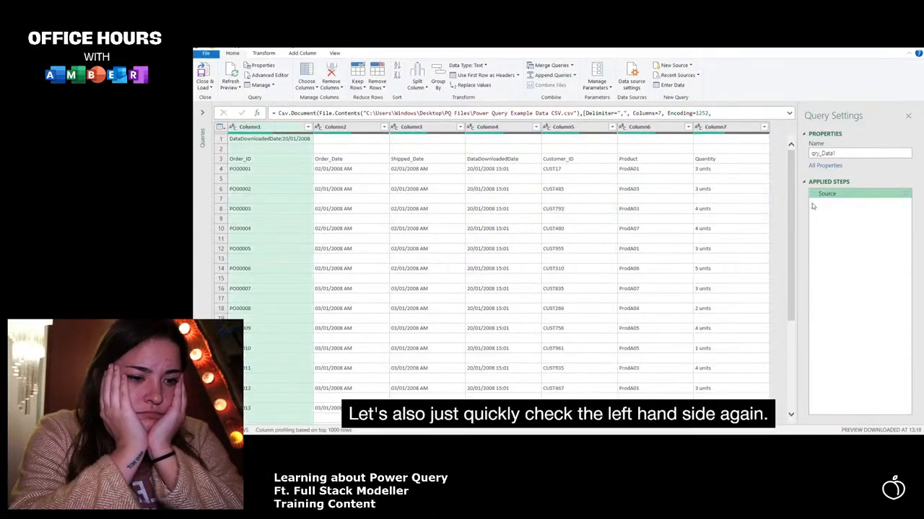
left_click(203, 112)
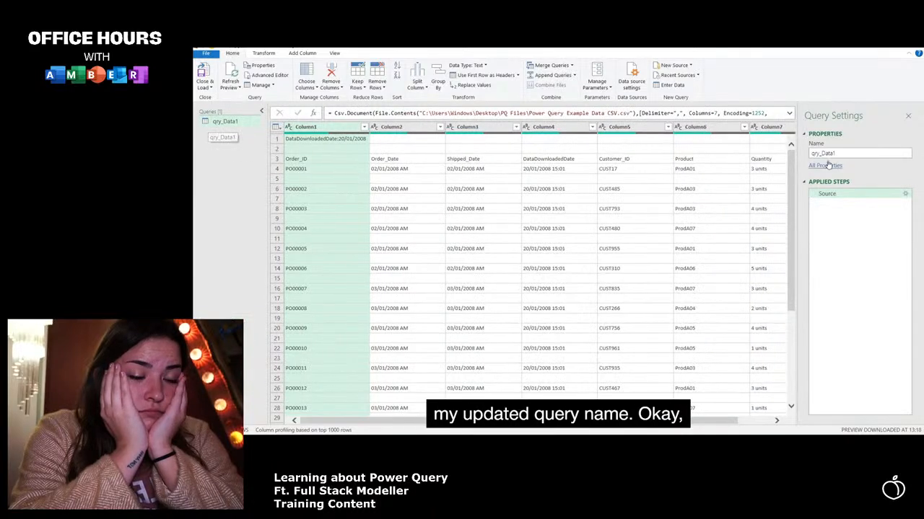
left_click(261, 111)
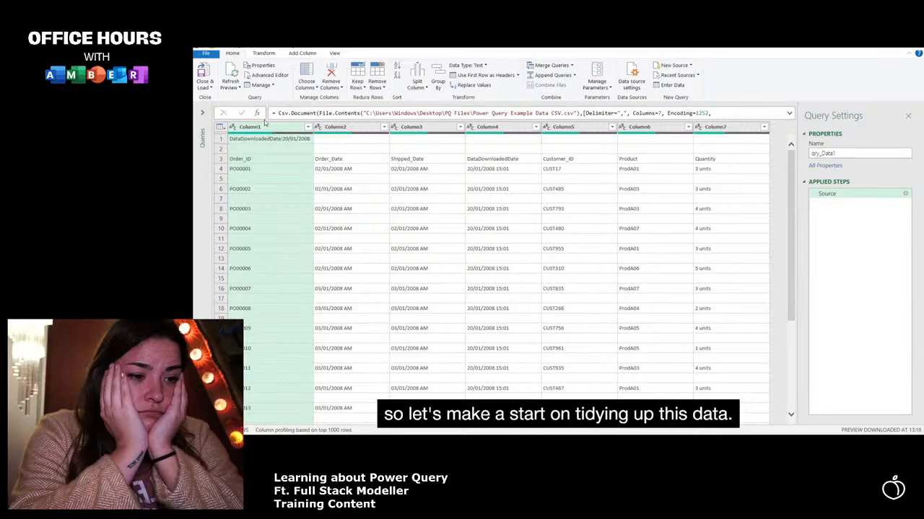
Step: Remove the top 2 rows above the header row from the query
left_click(243, 149)
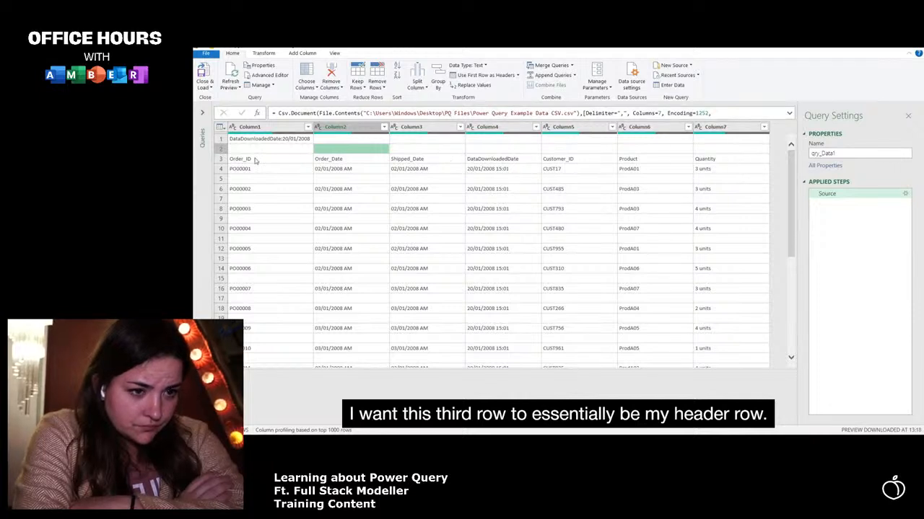
left_click(377, 85)
left_click(396, 101)
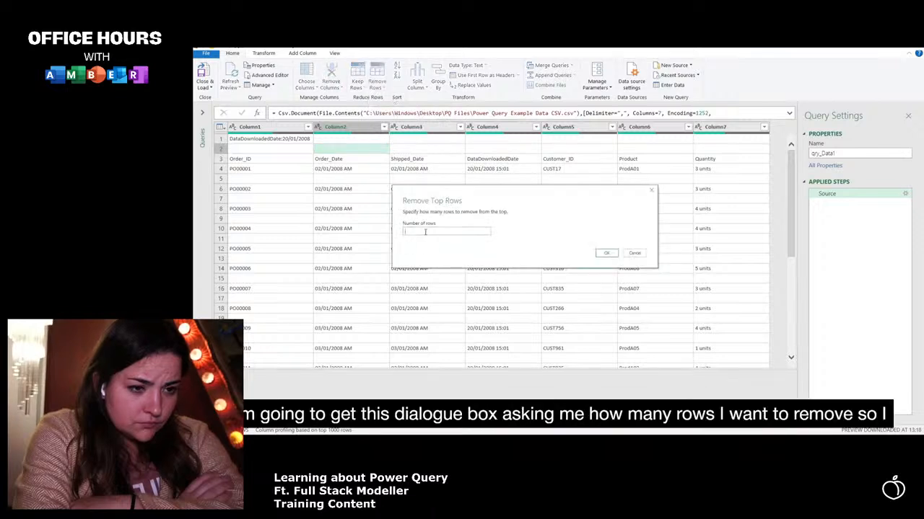
type("2")
key("Return")
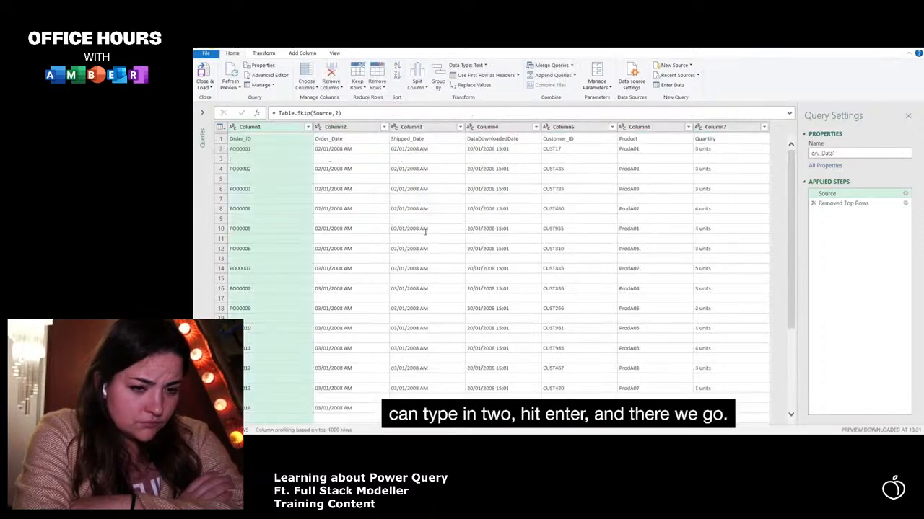
Step: Promote the first row, starting with Order_ID, to column headers
left_click(268, 141)
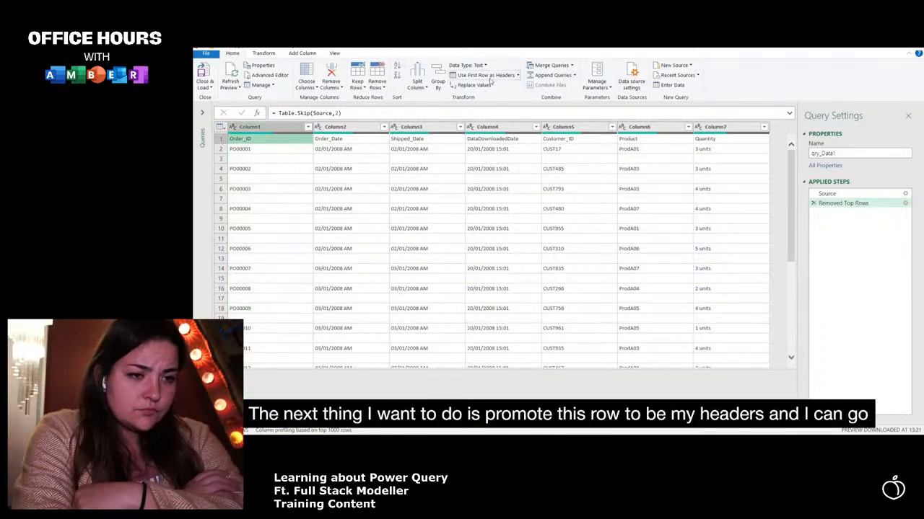
left_click(518, 75)
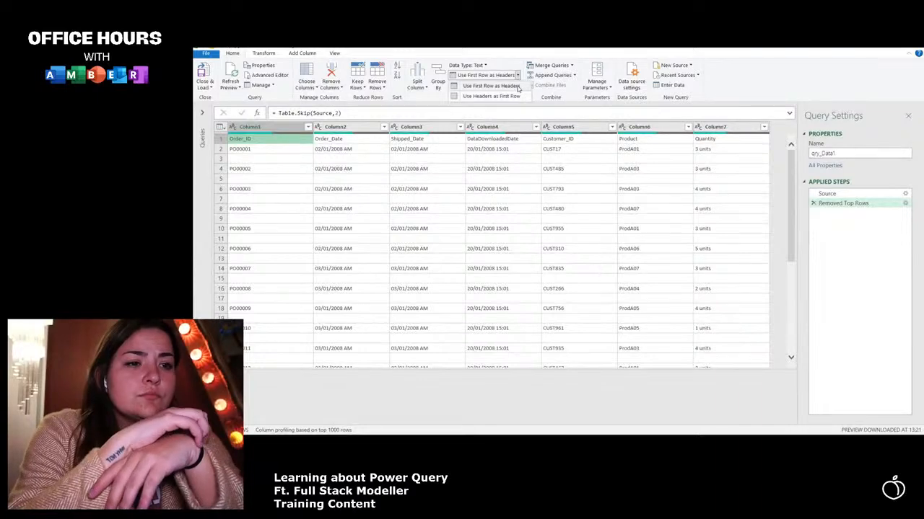
left_click(490, 85)
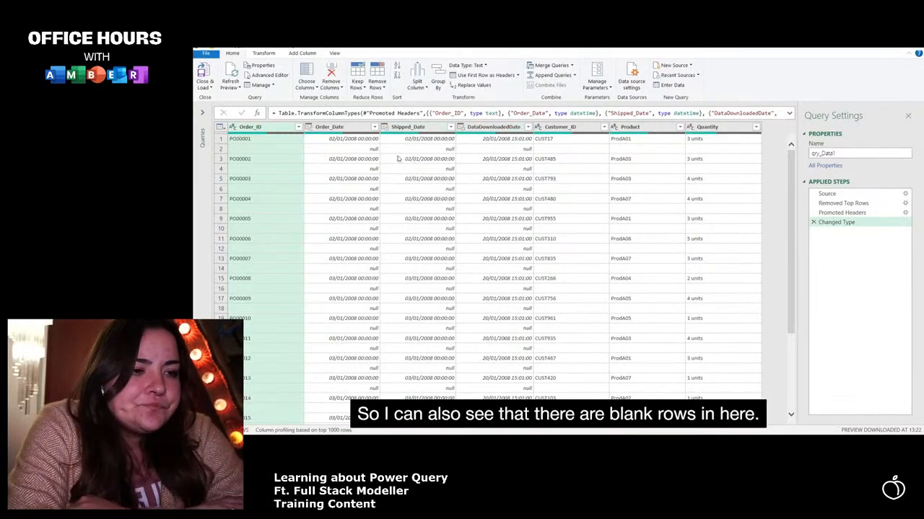
Step: Remove the blank rows from the query, and try removing duplicates based on the Order_ID column
left_click(384, 89)
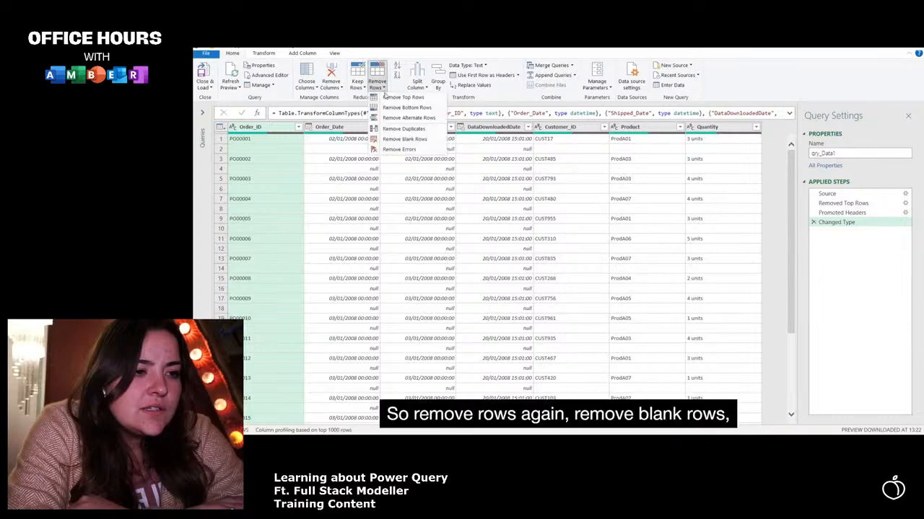
left_click(390, 140)
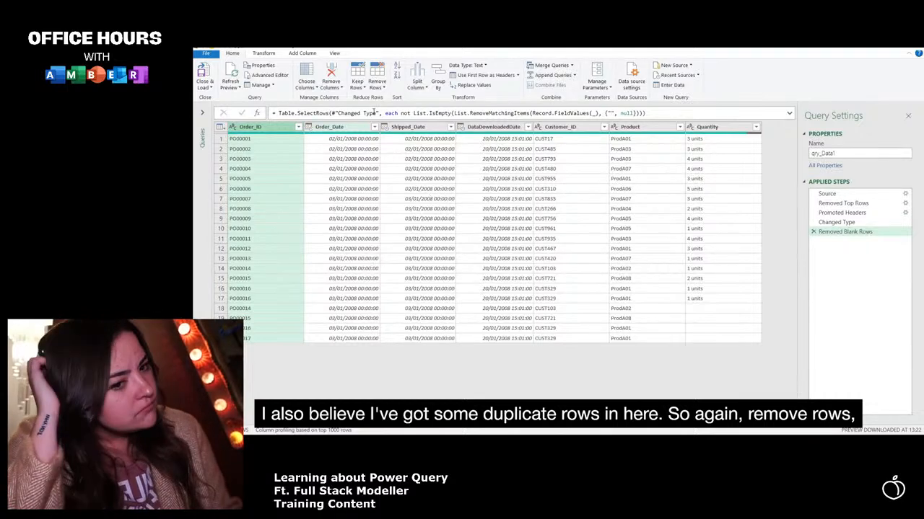
left_click(378, 88)
left_click(403, 131)
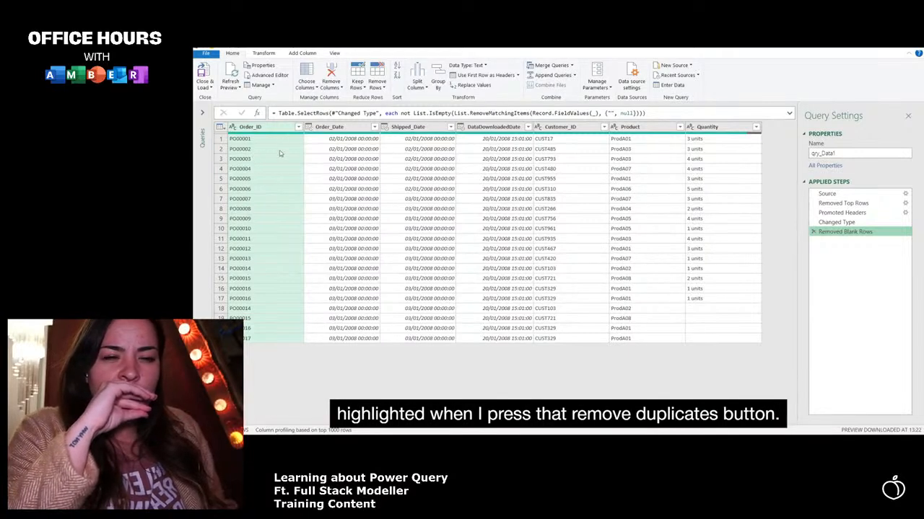
Step: Try removing duplicates based on the Shipped_Date column, and delete the resulting Removed Duplicates step
left_click(420, 130)
left_click(377, 84)
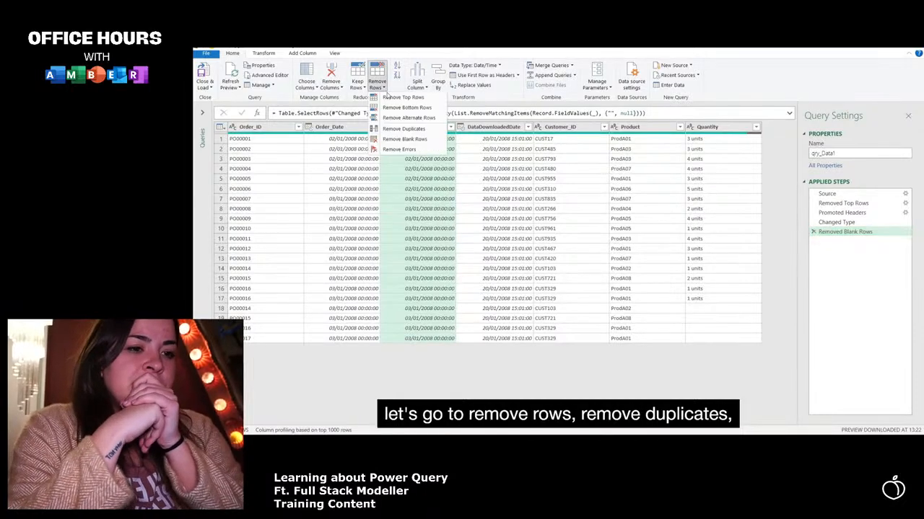
left_click(404, 128)
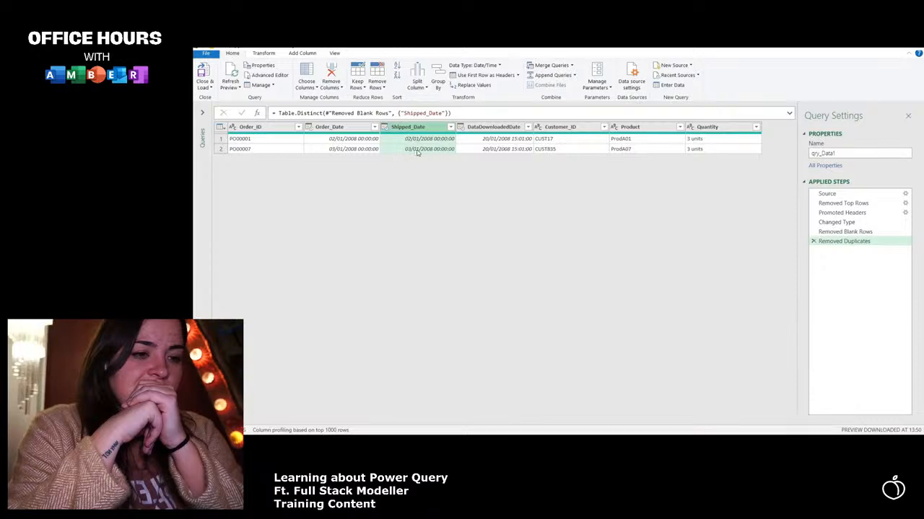
left_click(813, 241)
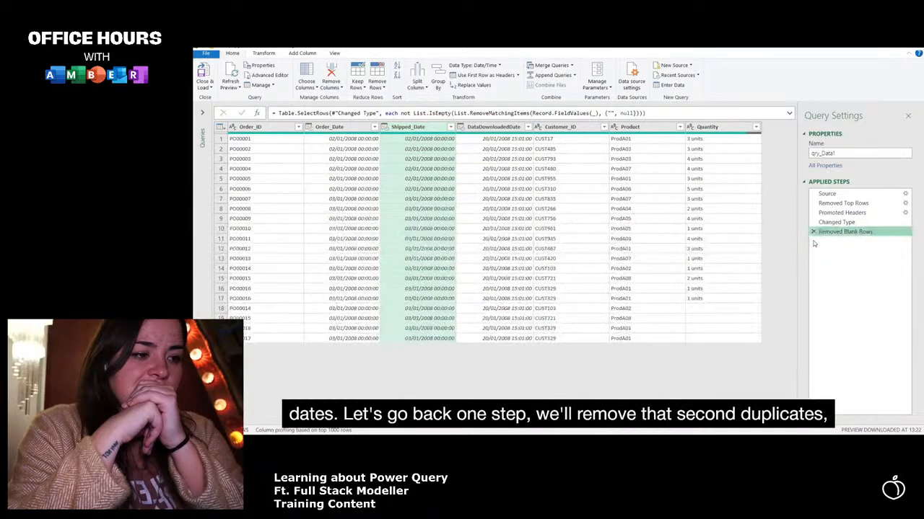
Step: Try removing duplicates across all columns from Order_ID to Quantity, and delete that applied step again
left_click(259, 127)
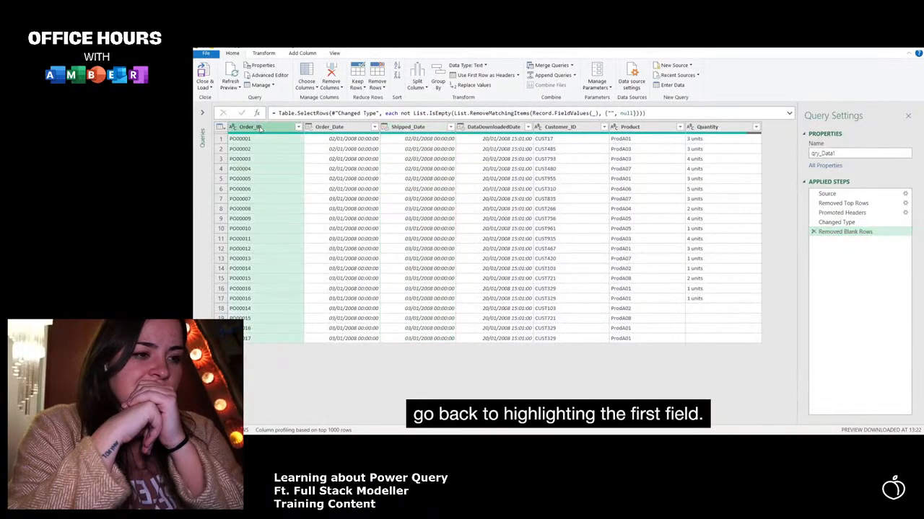
left_click(708, 127, "shift")
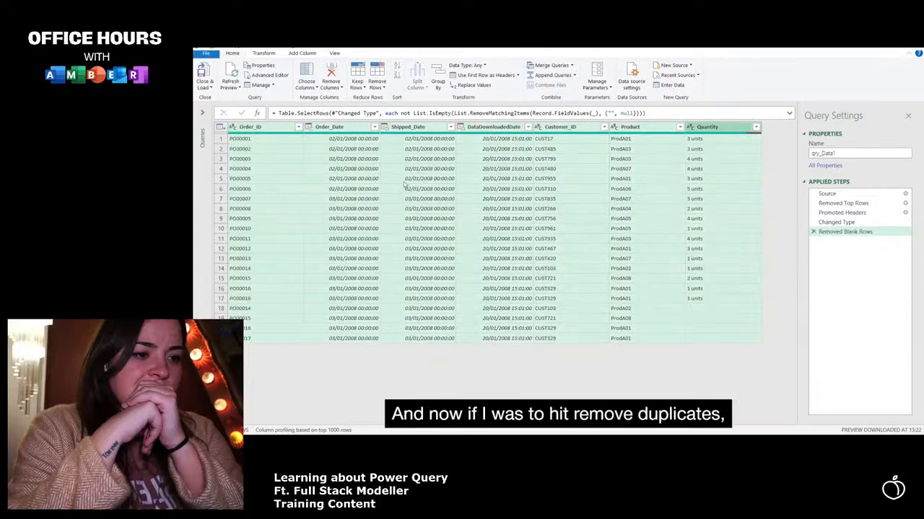
left_click(377, 83)
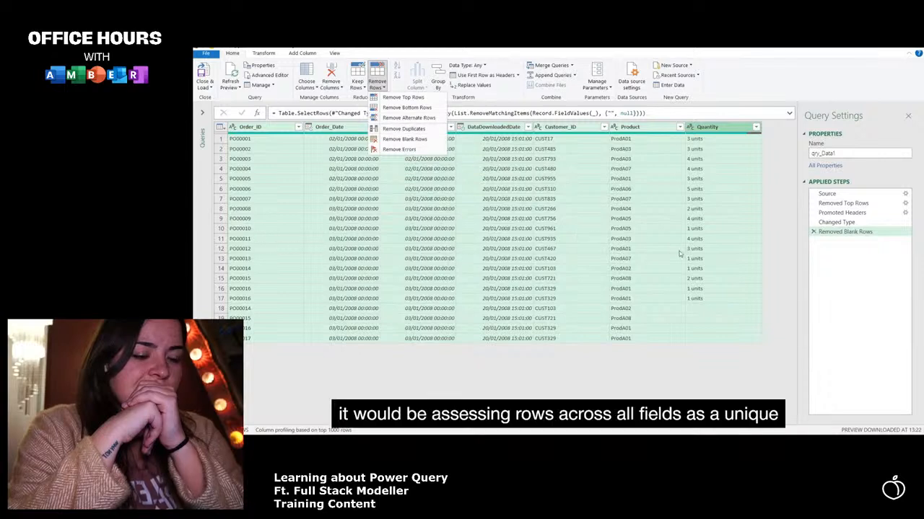
left_click(407, 129)
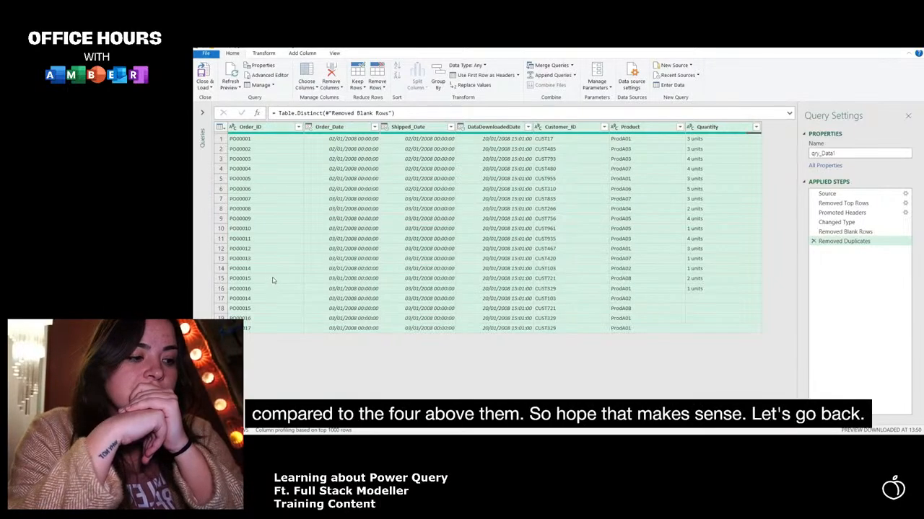
left_click(813, 241)
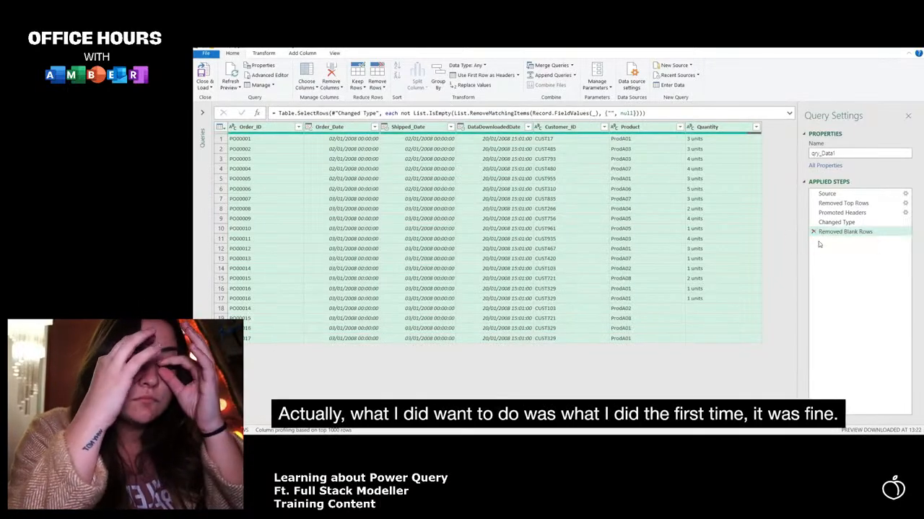
Step: Remove the duplicate rows based on the Order_ID column only
left_click(252, 138)
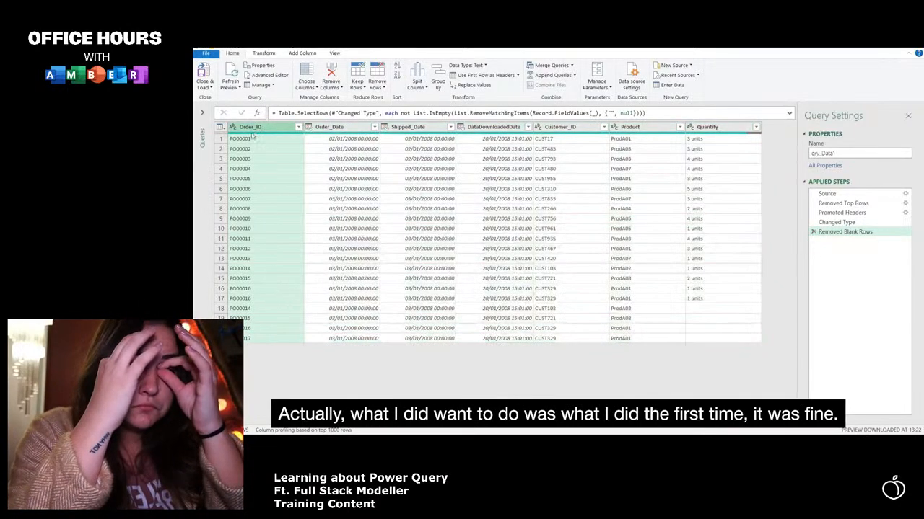
left_click(376, 83)
left_click(395, 130)
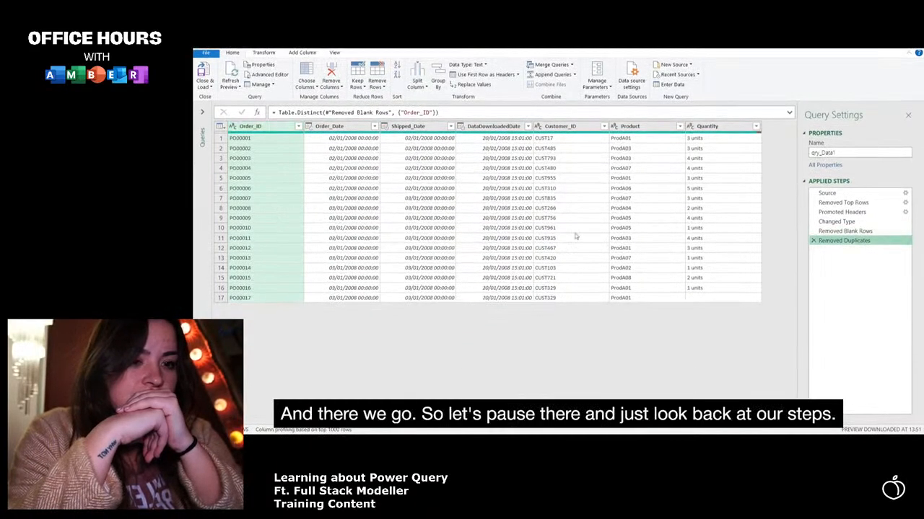
Step: Review the data at each applied step from Source to Removed Blank Rows, comparing Promoted Headers with Changed Type
left_click(841, 193)
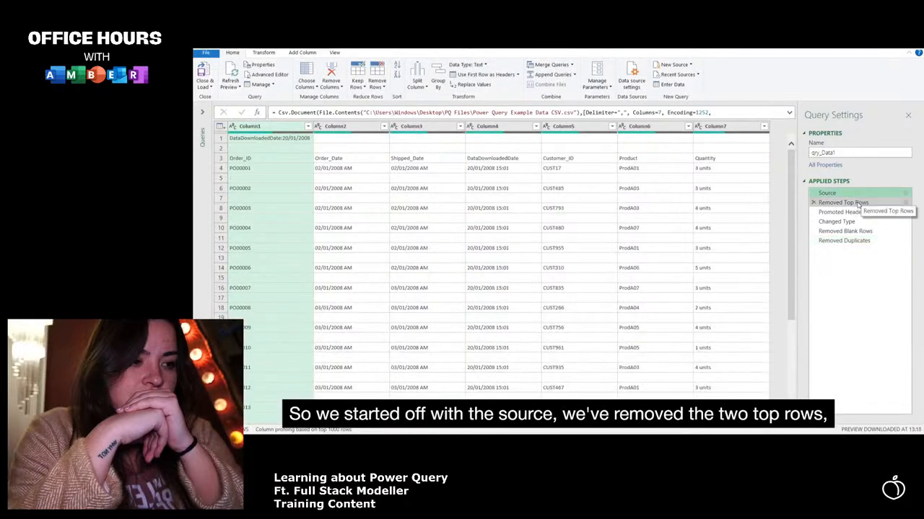
left_click(844, 203)
left_click(845, 212)
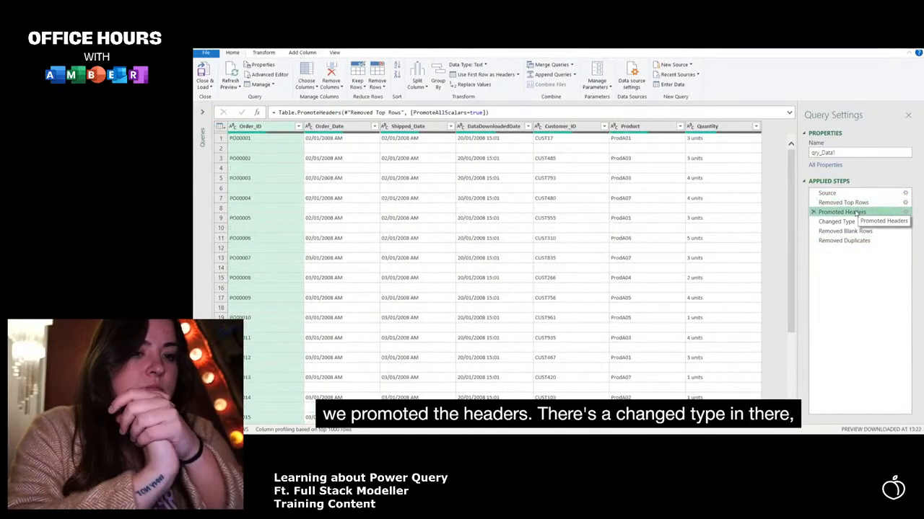
left_click(845, 222)
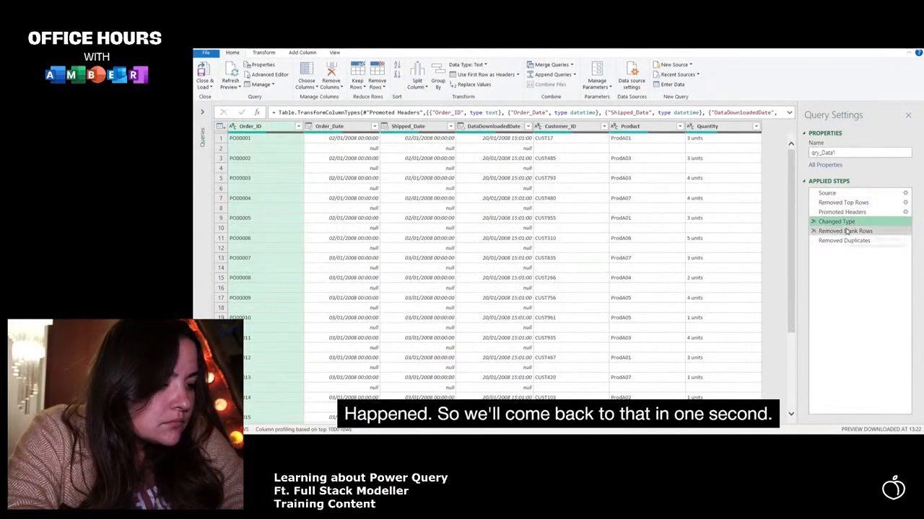
left_click(846, 231)
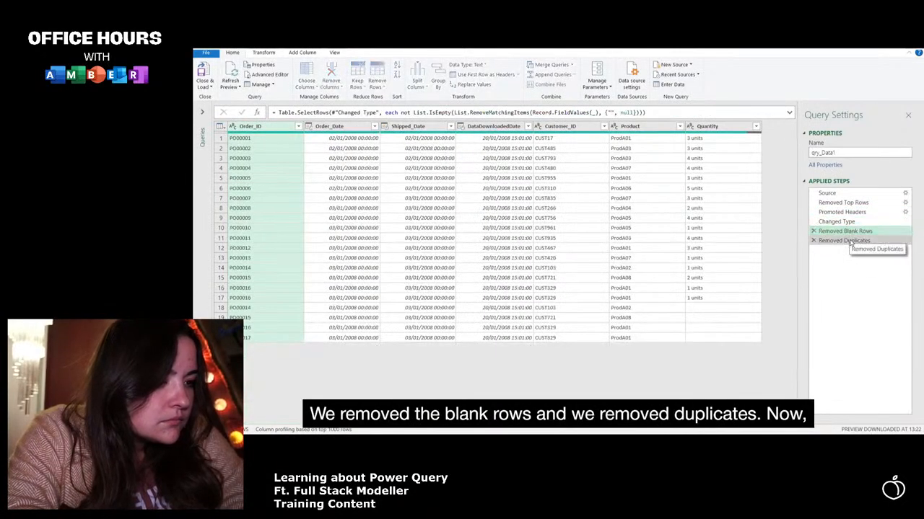
left_click(851, 222)
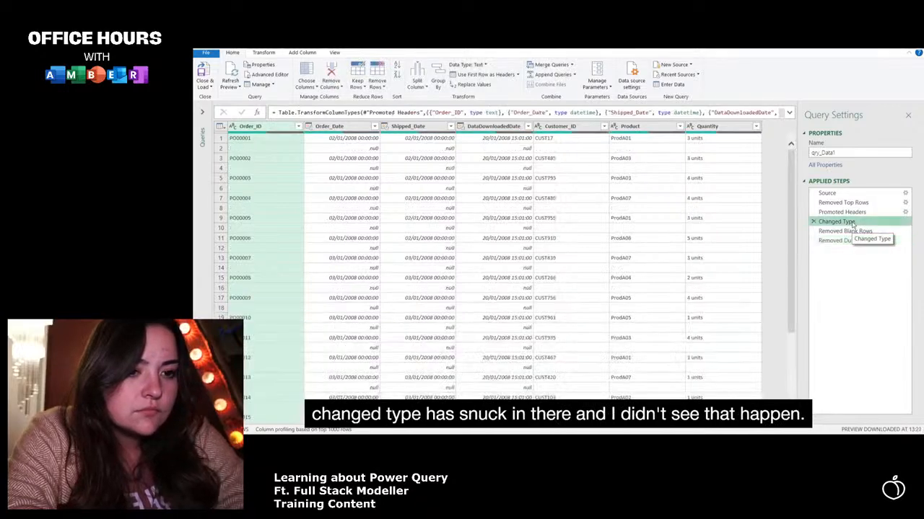
left_click(842, 212)
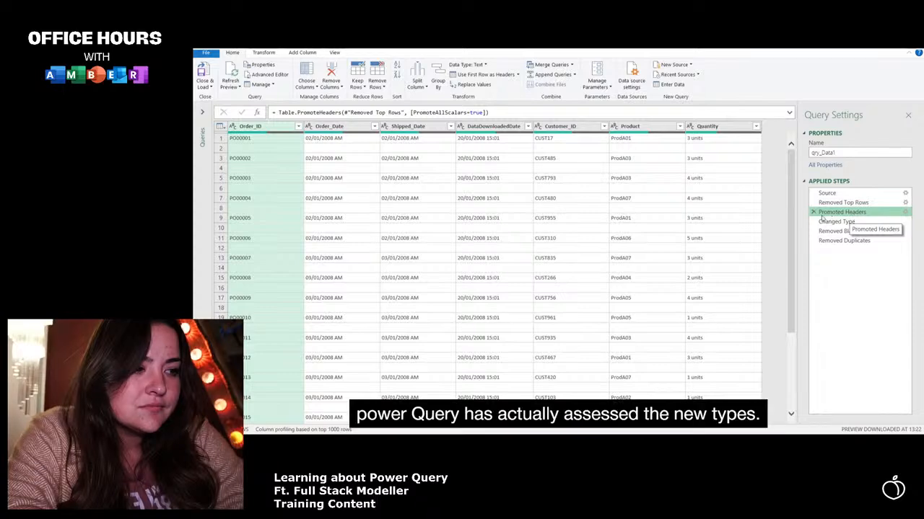
left_click(845, 223)
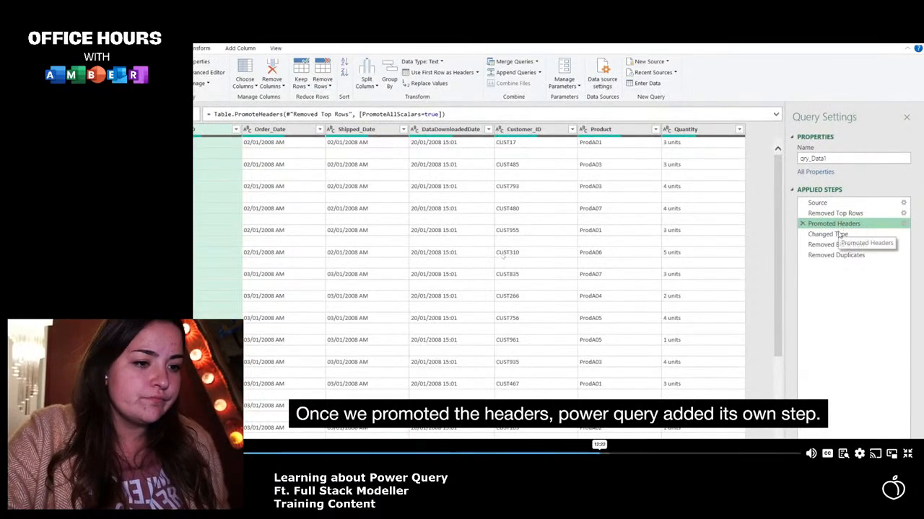
Step: Delete the Changed Type step from the middle of the applied steps
left_click(837, 235)
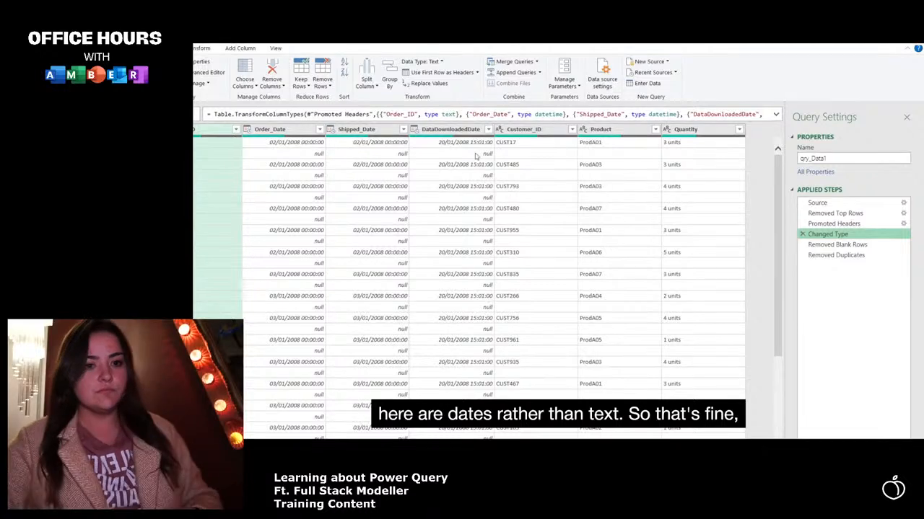
left_click(802, 234)
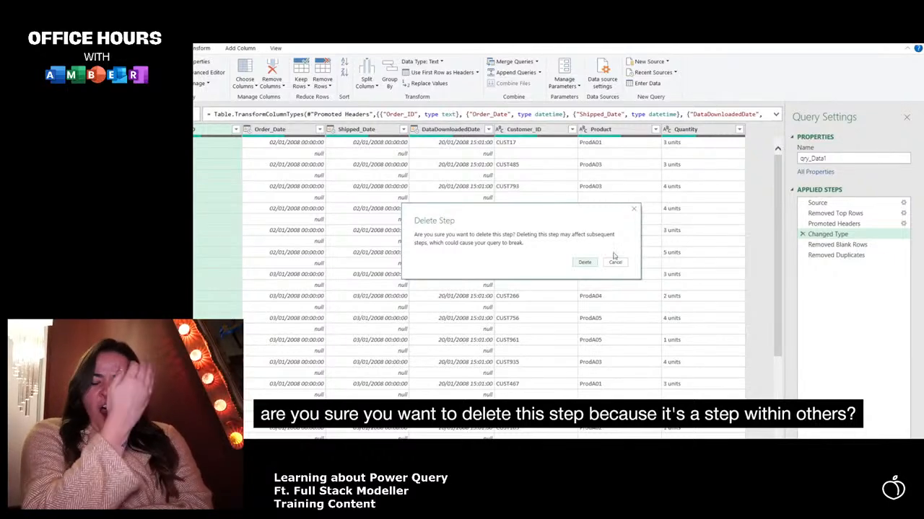
left_click(584, 263)
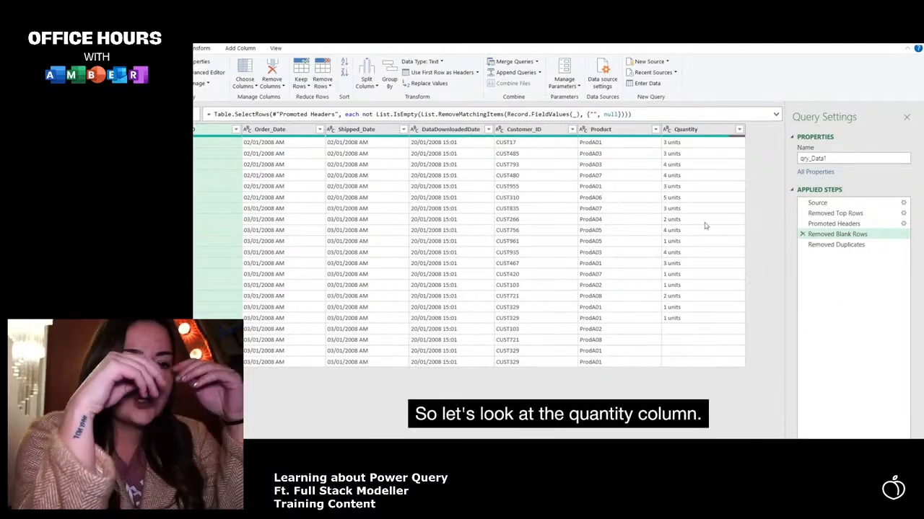
left_click(694, 131)
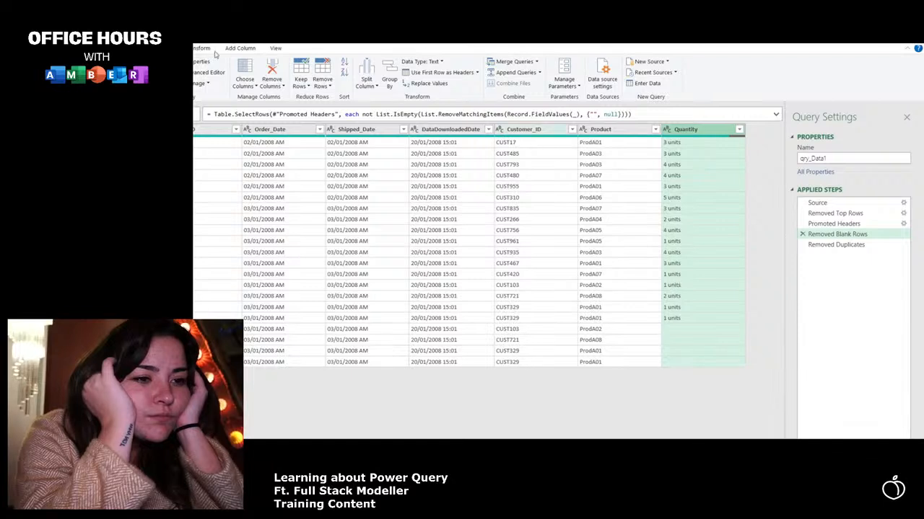
left_click(205, 49)
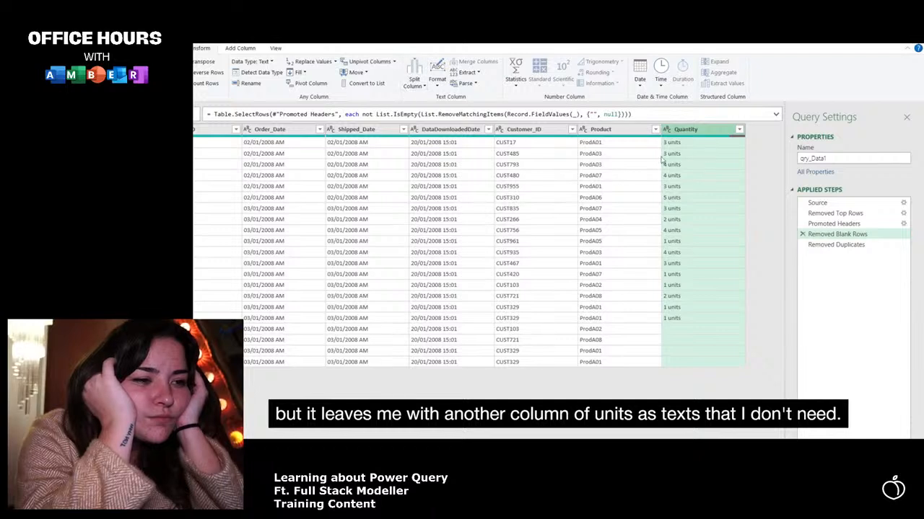
left_click(477, 73)
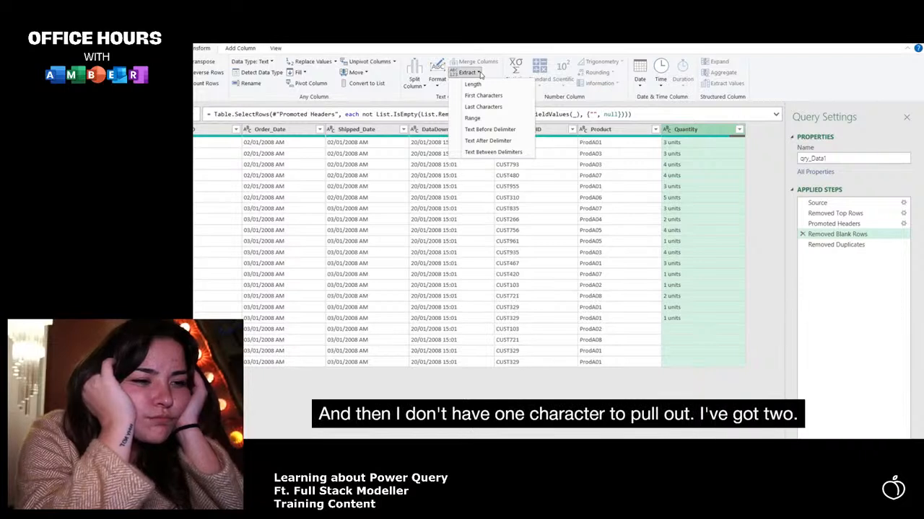
left_click(489, 133)
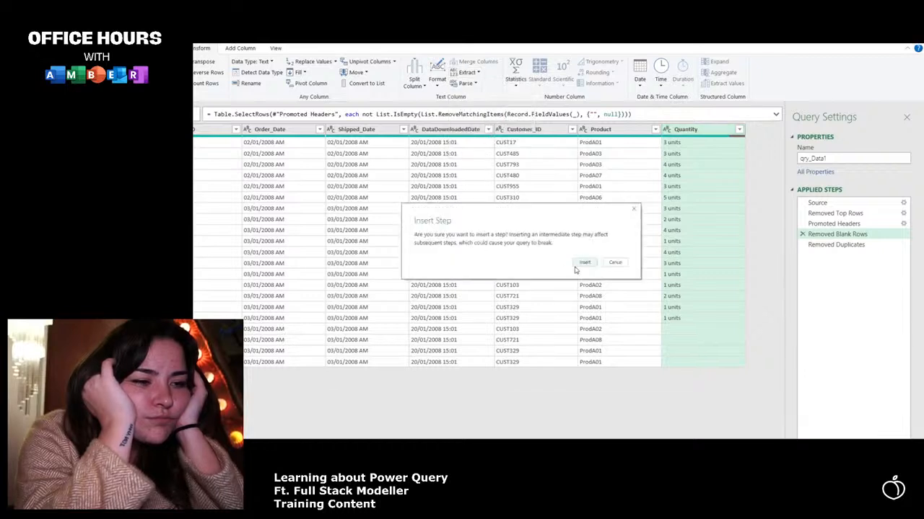
left_click(614, 264)
Step: Following the Removed Duplicates step, extract the text before the space delimiter in the Quantity column and compare it with the previous step
left_click(866, 248)
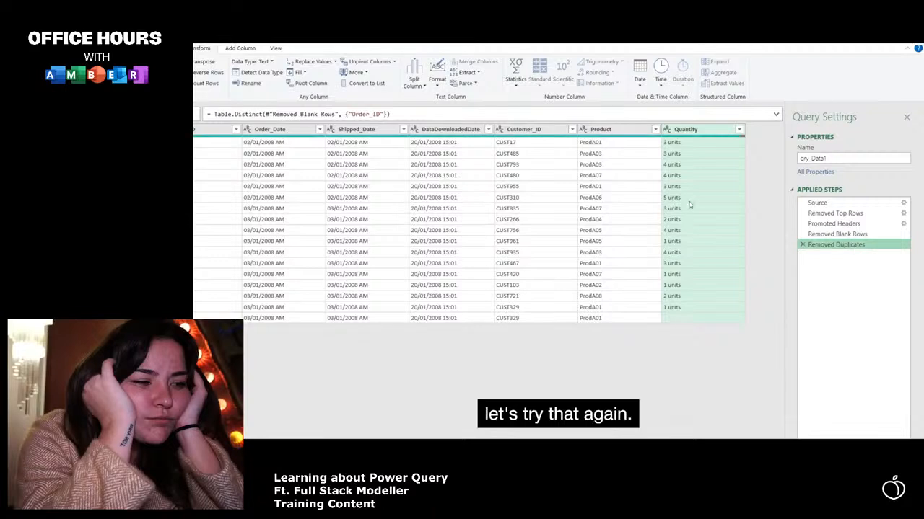
left_click(466, 72)
left_click(488, 132)
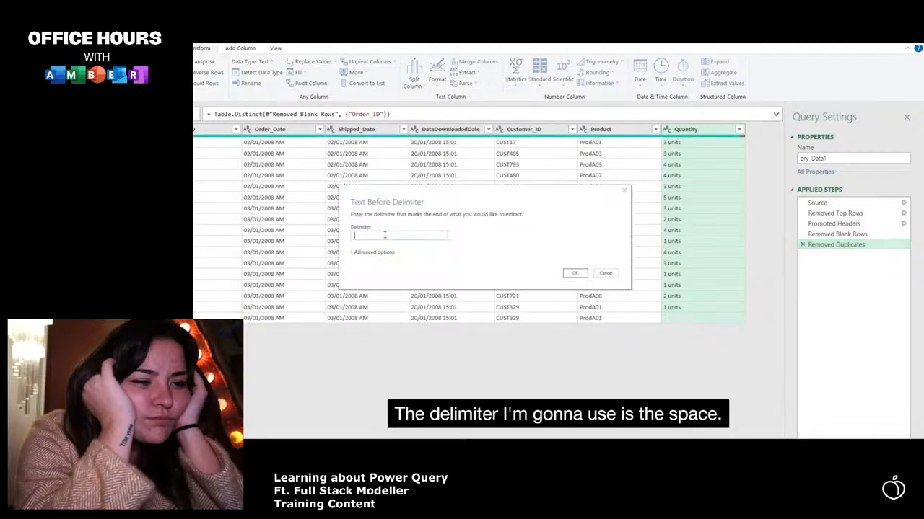
left_click(575, 275)
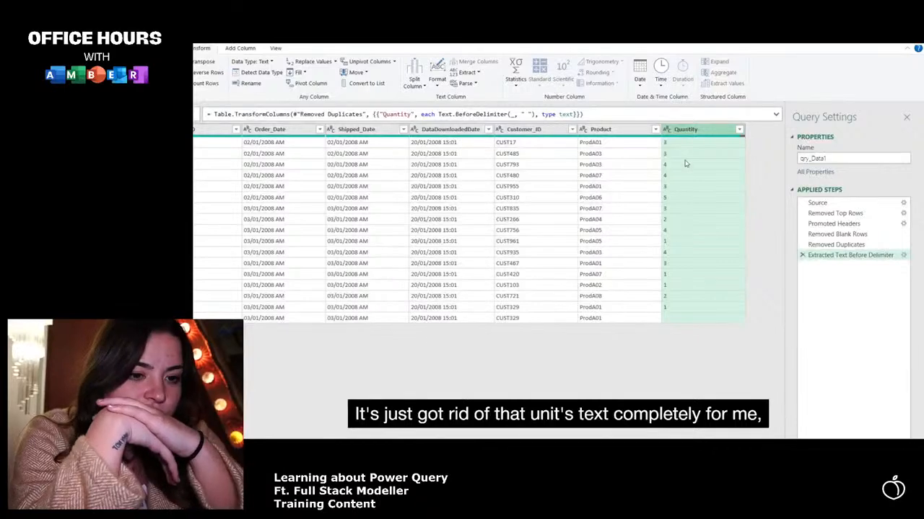
left_click(830, 245)
left_click(822, 254)
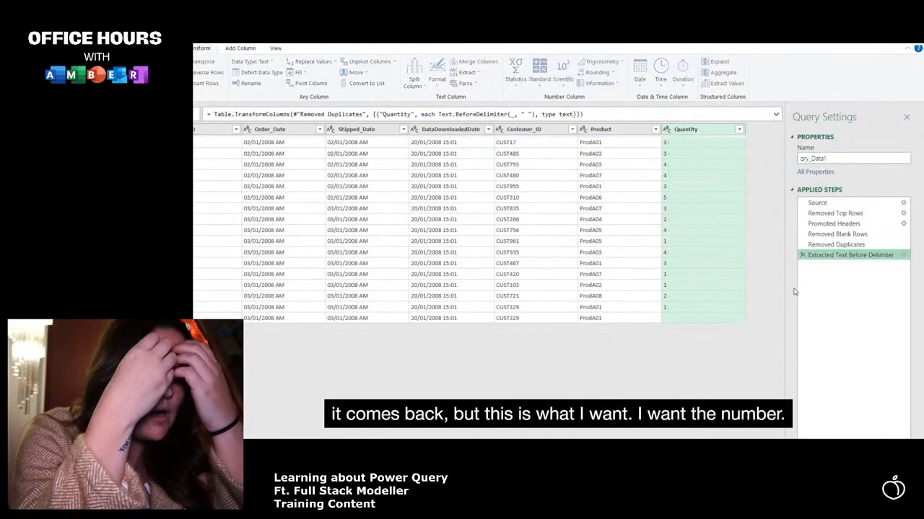
Step: Check the data type options for the Quantity column, and try changing the Order_Date column's type to Date
left_click(666, 129)
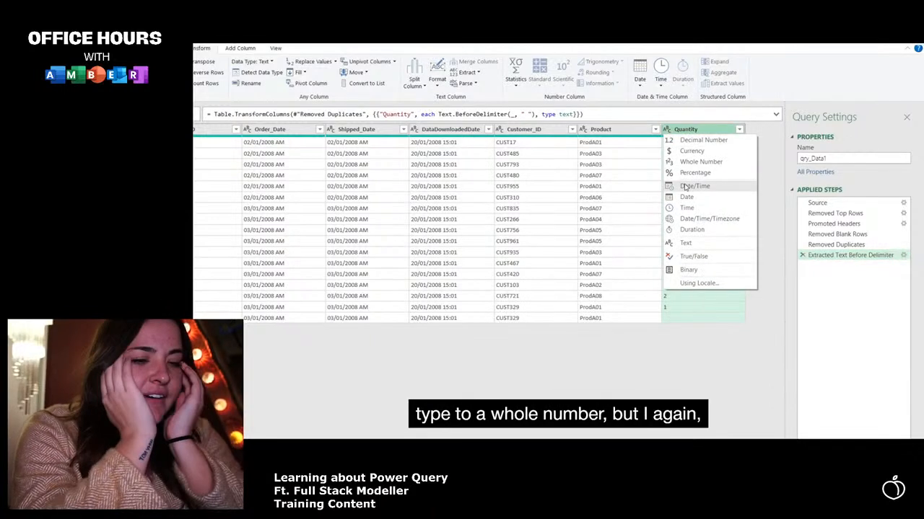
left_click(693, 351)
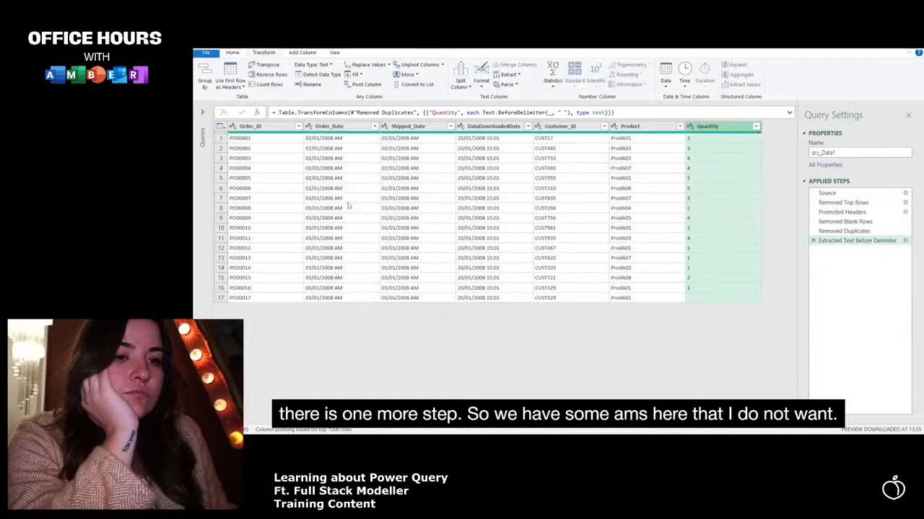
left_click(310, 126)
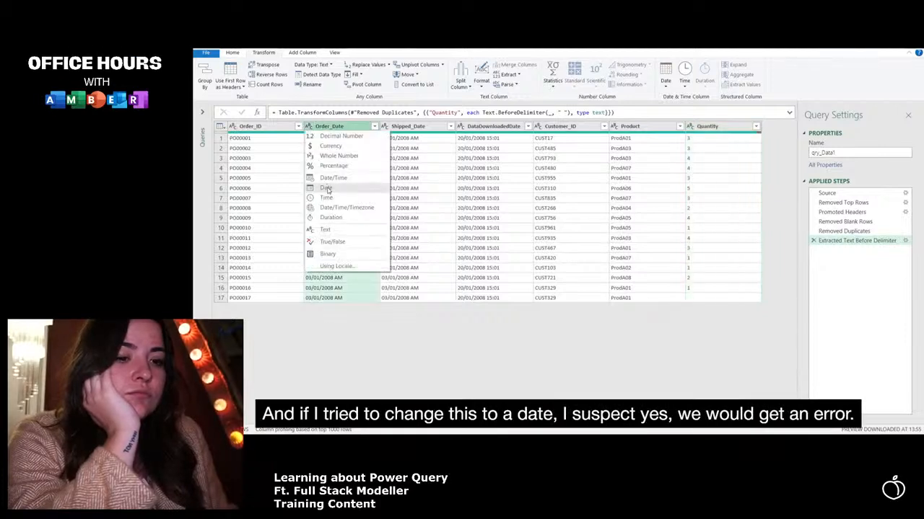
left_click(326, 188)
left_click(814, 250)
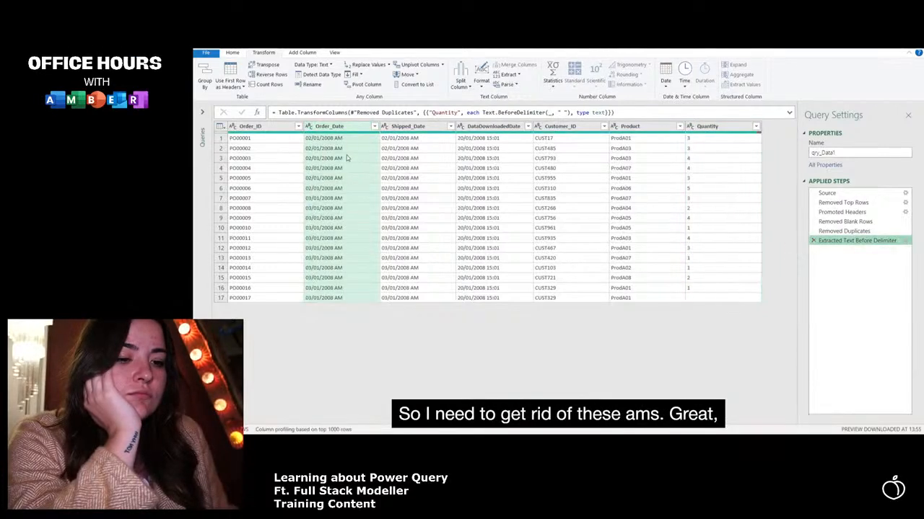
Step: Extract the text before the space delimiter in both the Order_Date and Shipped_Date columns
left_click(354, 182)
left_click(355, 127)
left_click(412, 127, "ctrl")
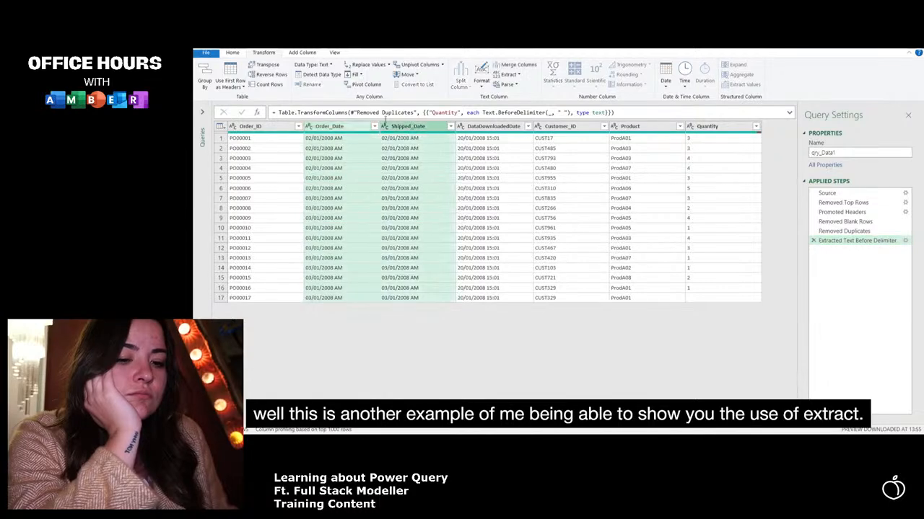
left_click(509, 74)
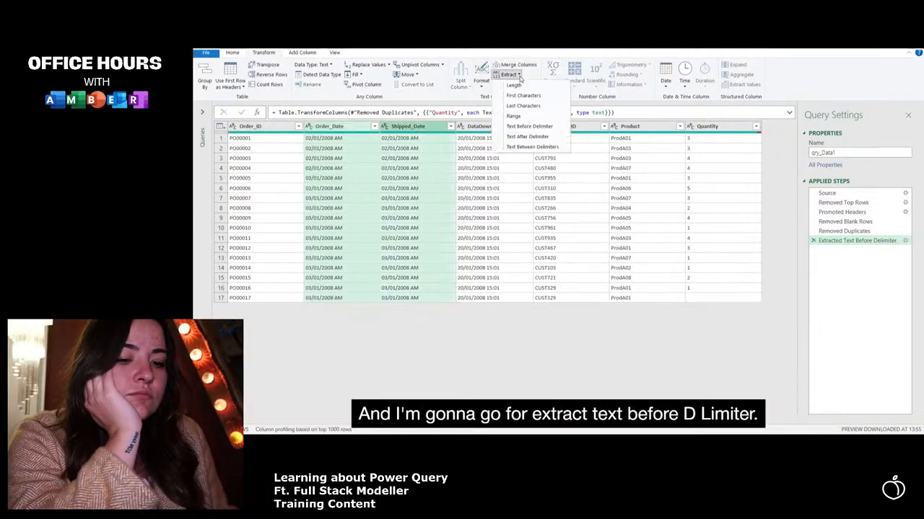
left_click(535, 128)
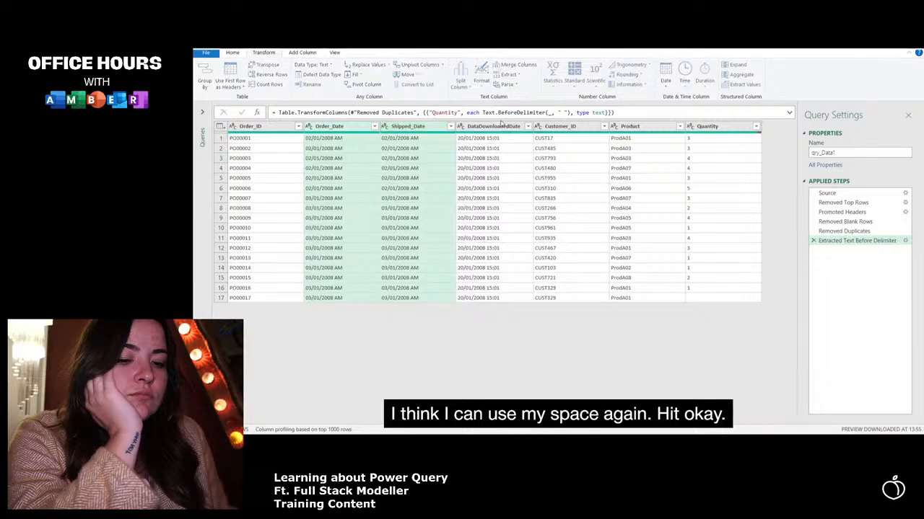
left_click(606, 259)
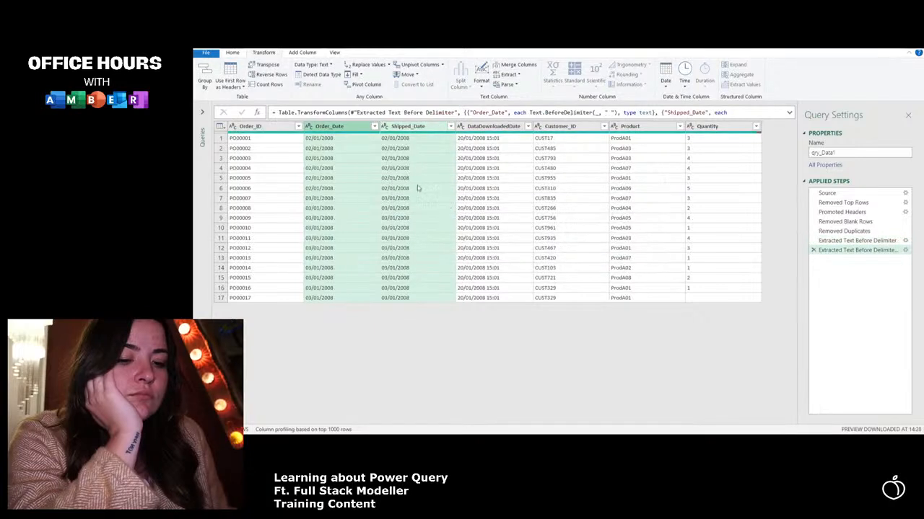
Step: Set the data type of the Order_Date and Shipped_Date columns to Date and the Quantity column to Whole Number
left_click(361, 152)
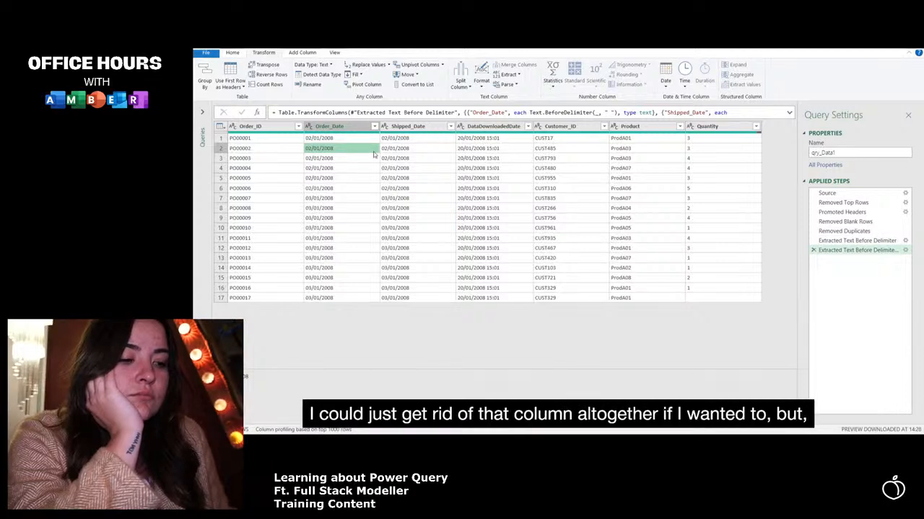
left_click(310, 127)
left_click(326, 189)
left_click(385, 127)
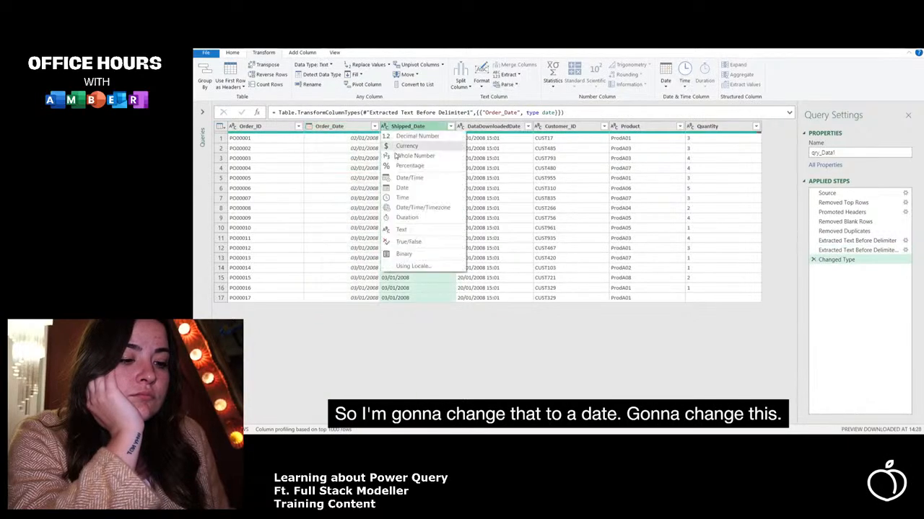
left_click(550, 188)
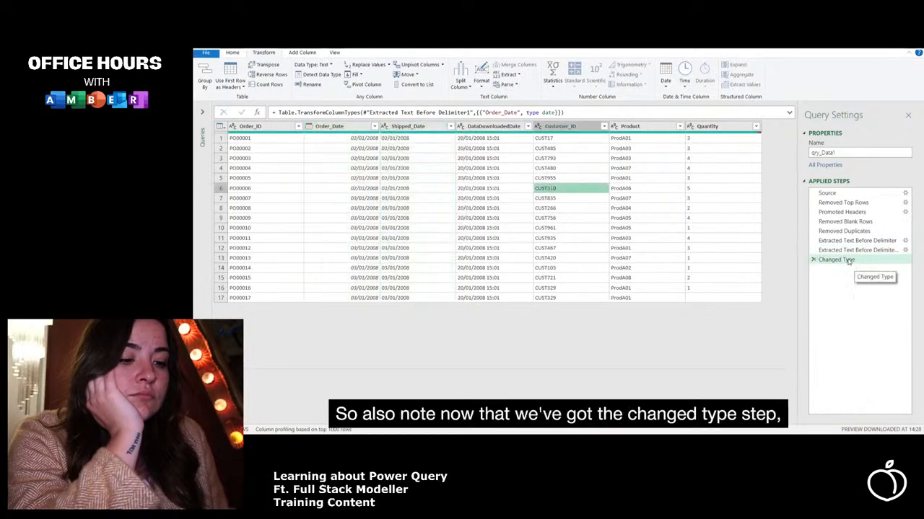
left_click(405, 127)
left_click(385, 127)
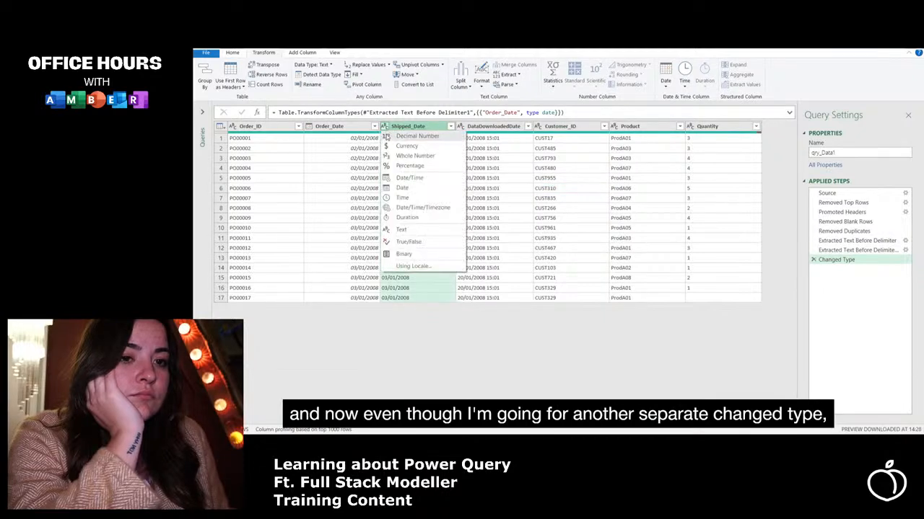
left_click(398, 188)
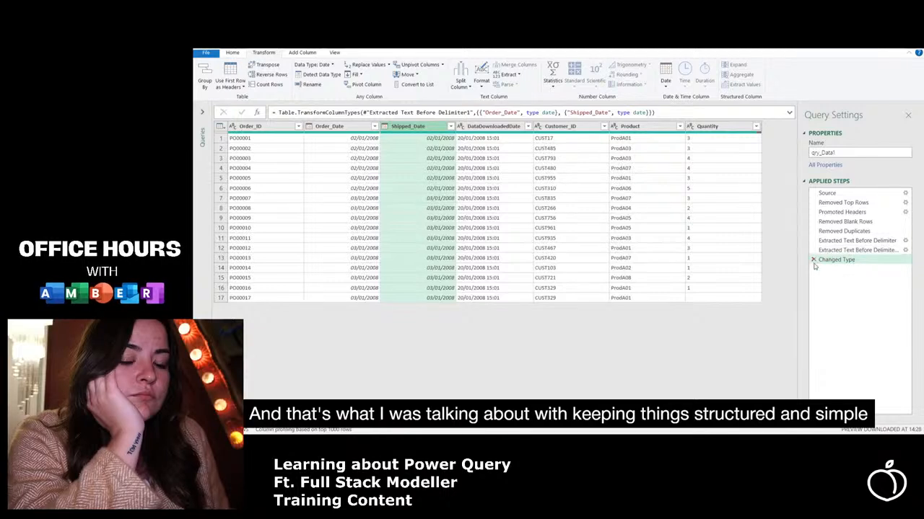
left_click_drag(834, 264, 826, 232)
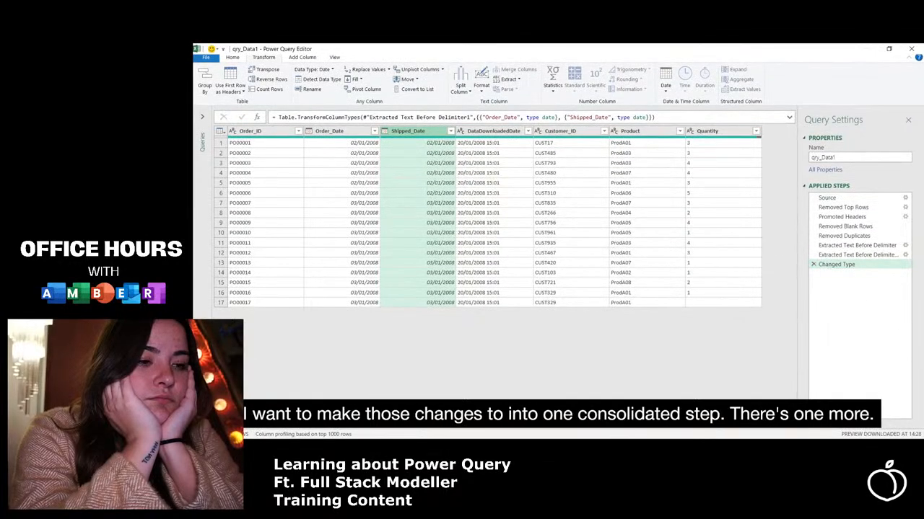
left_click(690, 131)
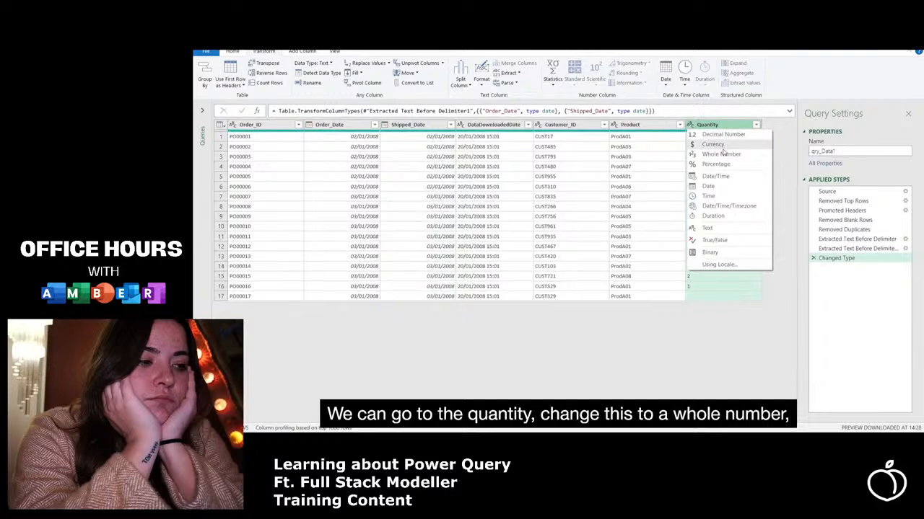
left_click(722, 162)
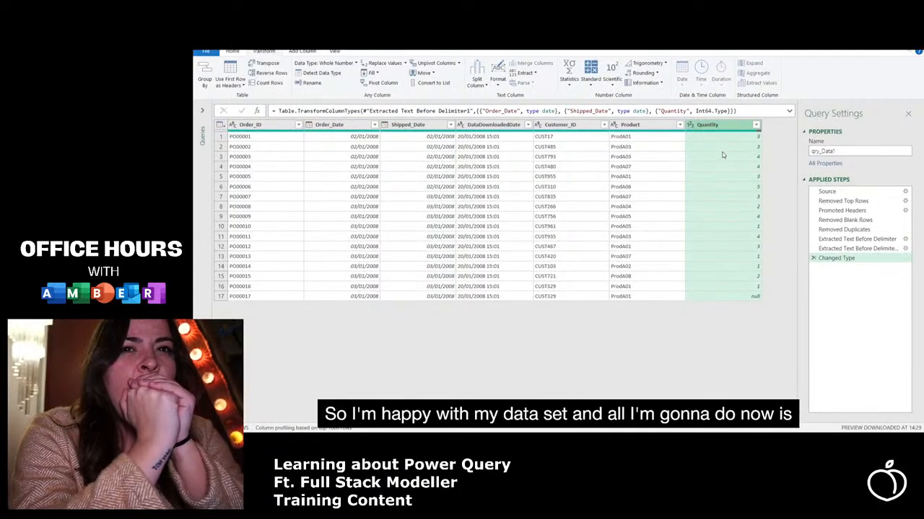
Step: Close the query editor and load the cleaned qry_Data1 table into the workbook
left_click(233, 51)
left_click(205, 84)
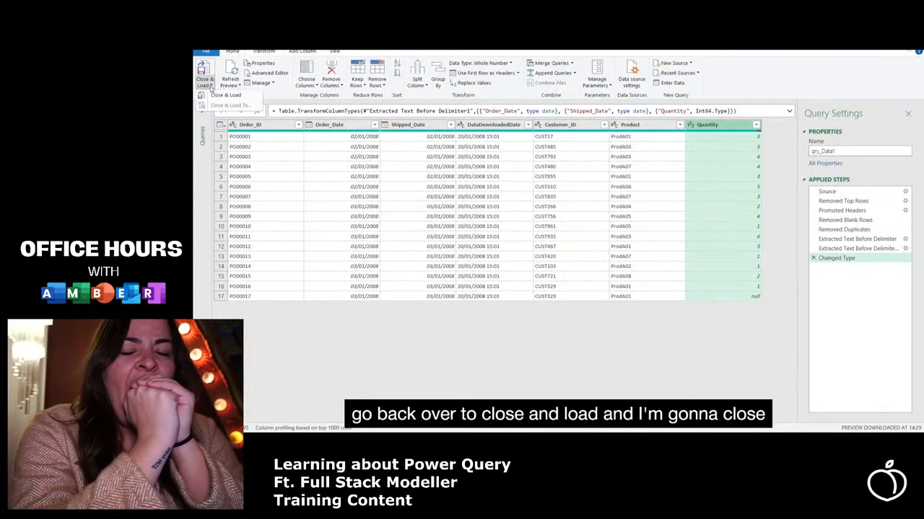
left_click(223, 95)
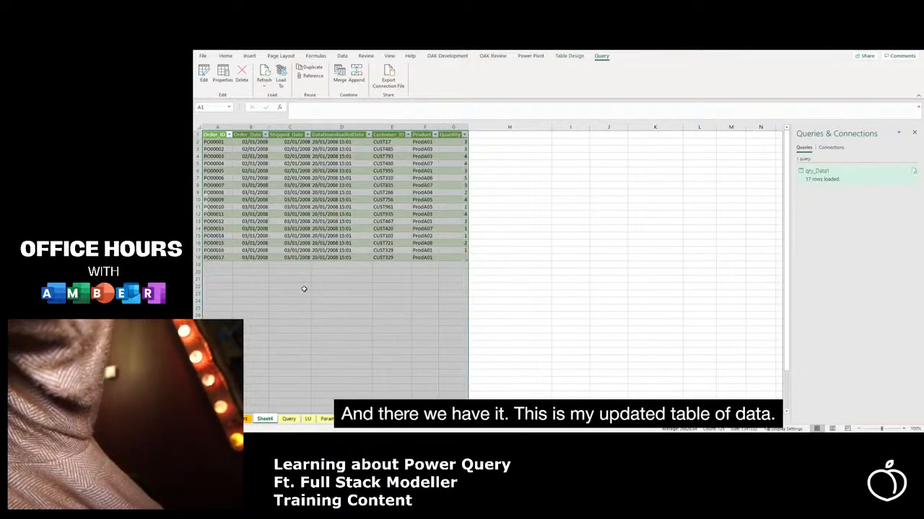
left_click(306, 286)
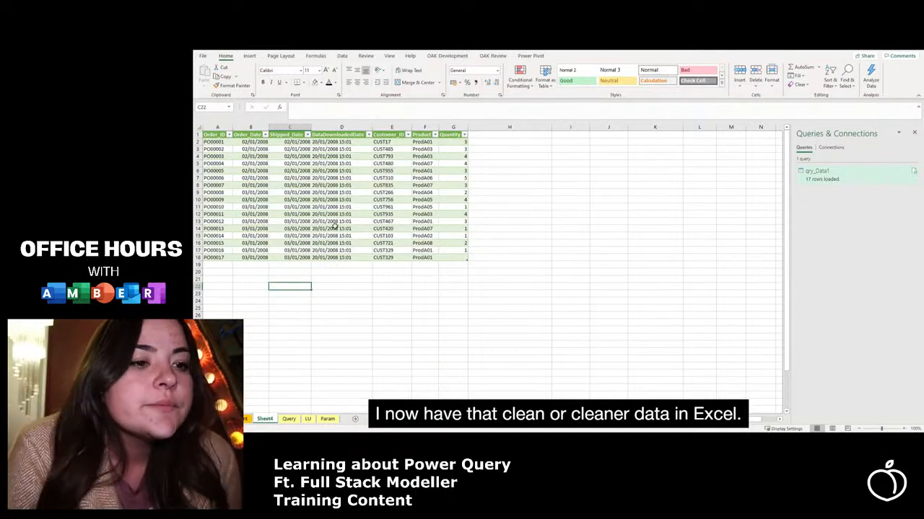
Step: Switch to the lesson's file folder and open the Power Query Example Data CSV file
left_click(276, 440)
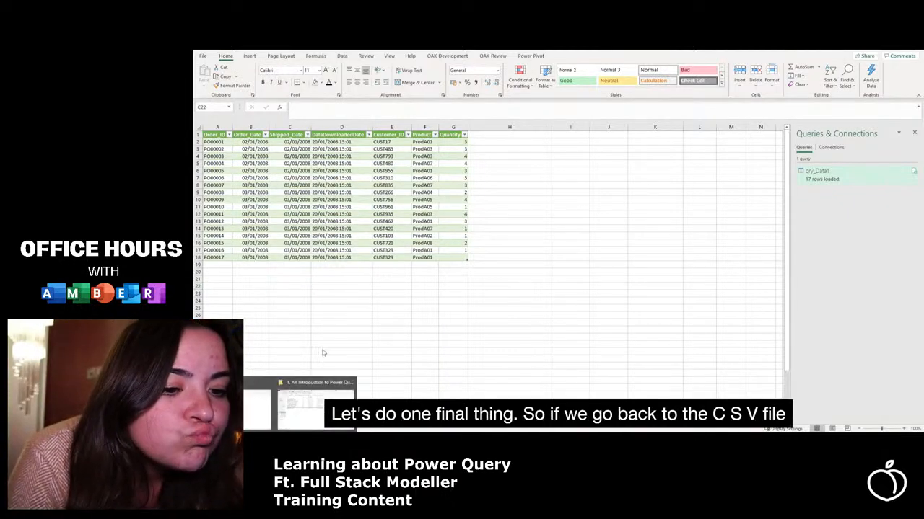
left_click(252, 408)
double_click(298, 124)
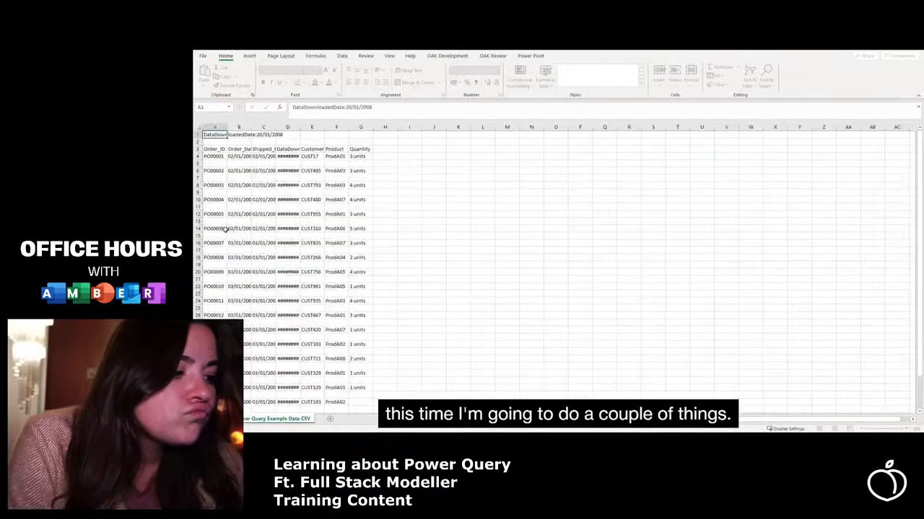
Step: Copy all the order rows in the CSV from row 4 down and paste them below the existing data at A46
left_click_drag(218, 158, 318, 321)
key("ctrl+c")
left_click(218, 315)
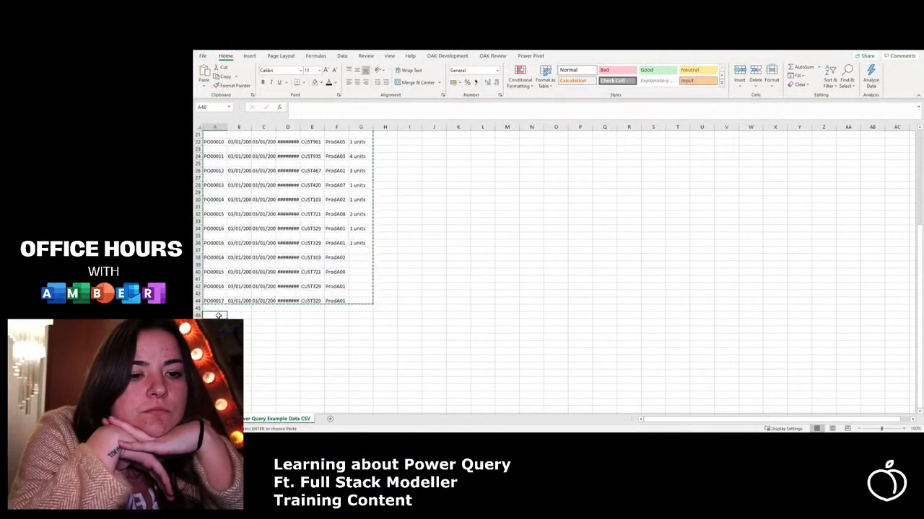
key("ctrl+v")
Step: Copy the last order row to row 88 and change the copy's Order_ID so that it ends in 8
scroll(218, 315, "down", 16)
left_click_drag(218, 257, 364, 257)
key("ctrl+c")
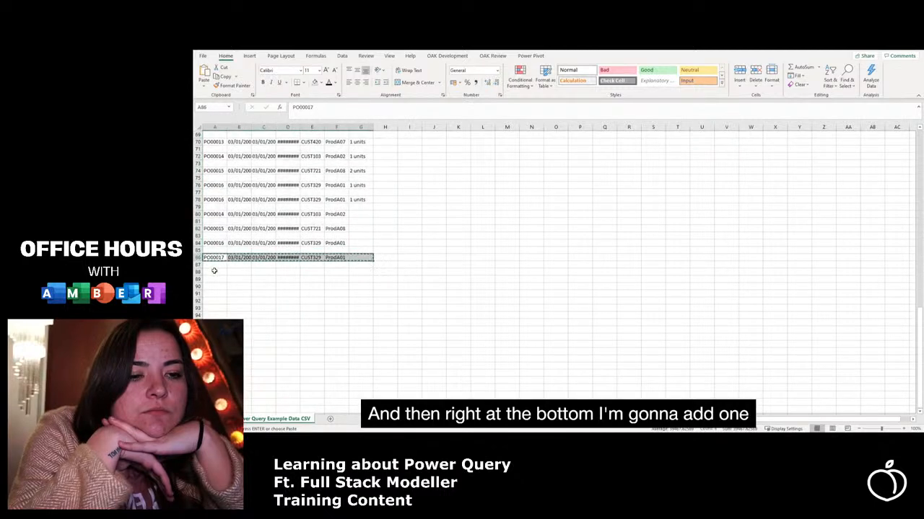
left_click(215, 272)
key("ctrl+v")
left_click(324, 109)
key("BackSpace")
type("8")
key("Return")
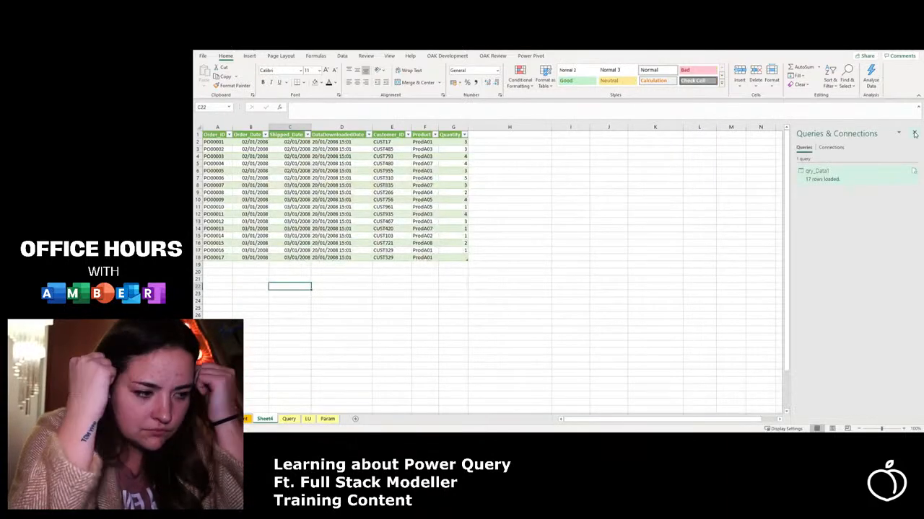
Step: In the workbook with the loaded query, close the query list, refresh all data, and check the table's last row
left_click(914, 135)
key("Right")
left_click(343, 56)
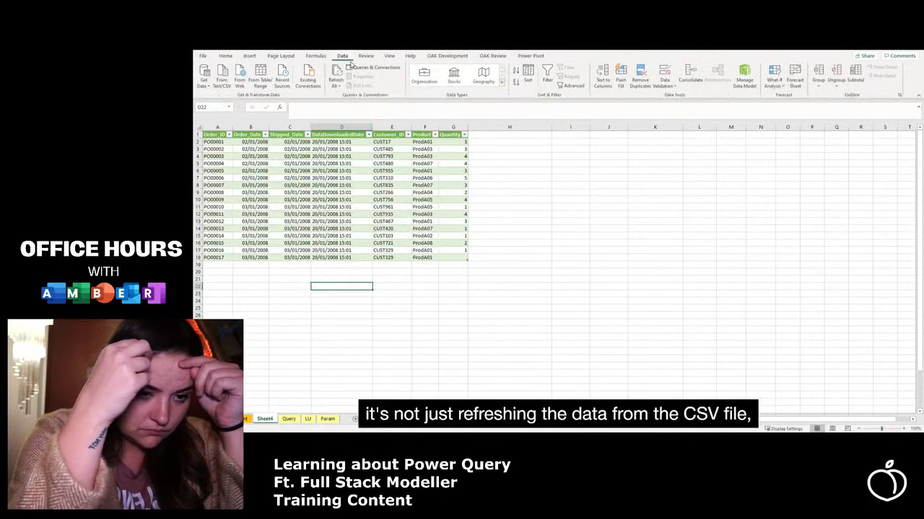
left_click(337, 72)
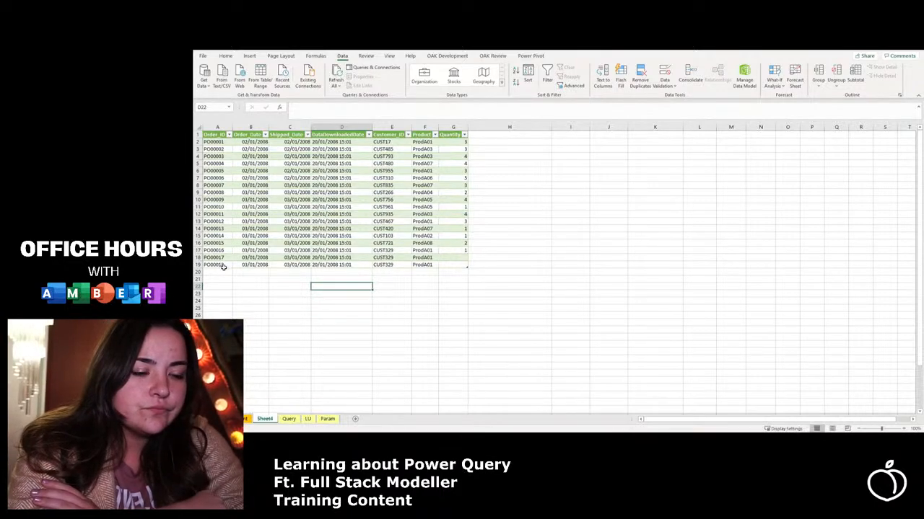
left_click(225, 265)
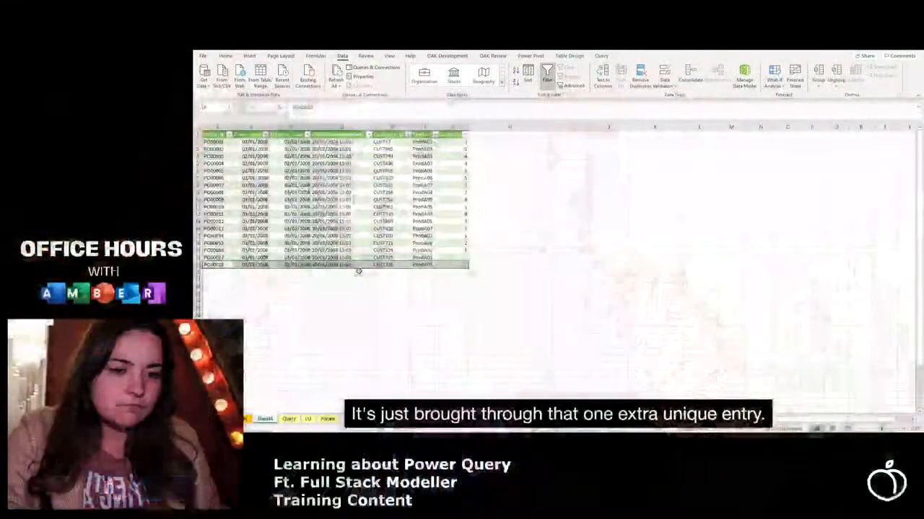
left_click(253, 287)
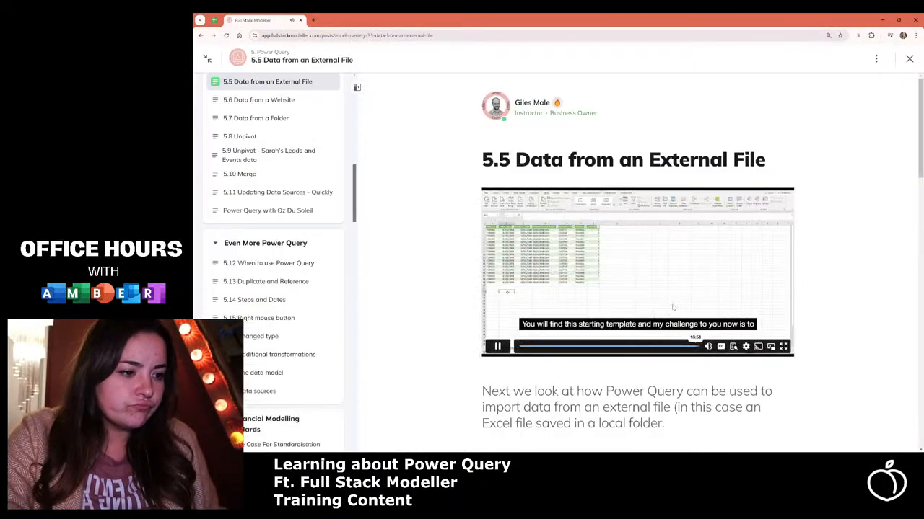
Step: Switch to the Full Stack Modeller course in the browser, complete lesson 5.5, and open 5.6 Data from a Website
scroll(672, 308, "down", 12)
left_click(650, 333)
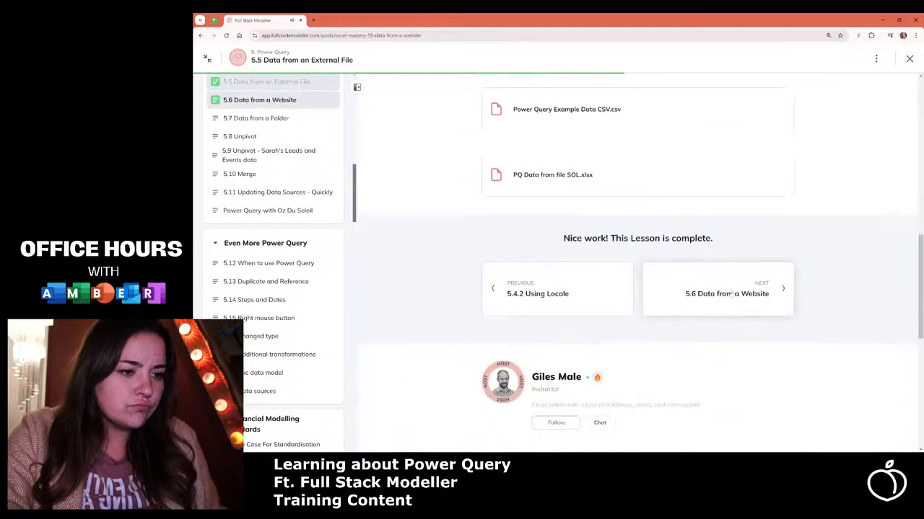
left_click(730, 294)
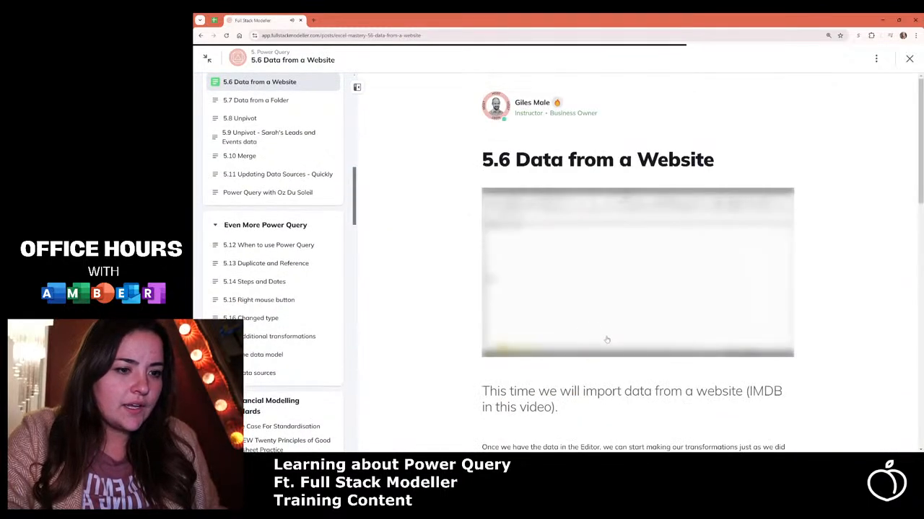
Step: Show the 5.6 lesson video full screen and adjust its quality and playback speed
scroll(662, 376, "down", 3)
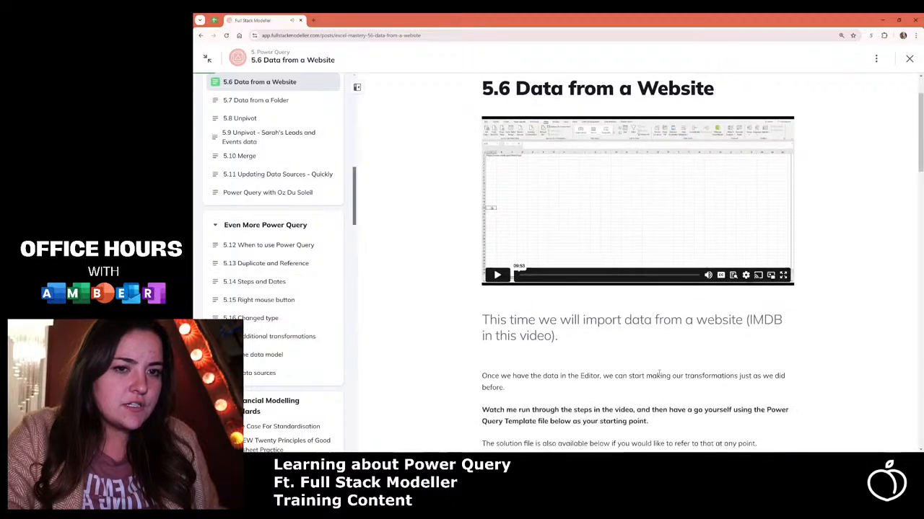
scroll(662, 377, "up", 1)
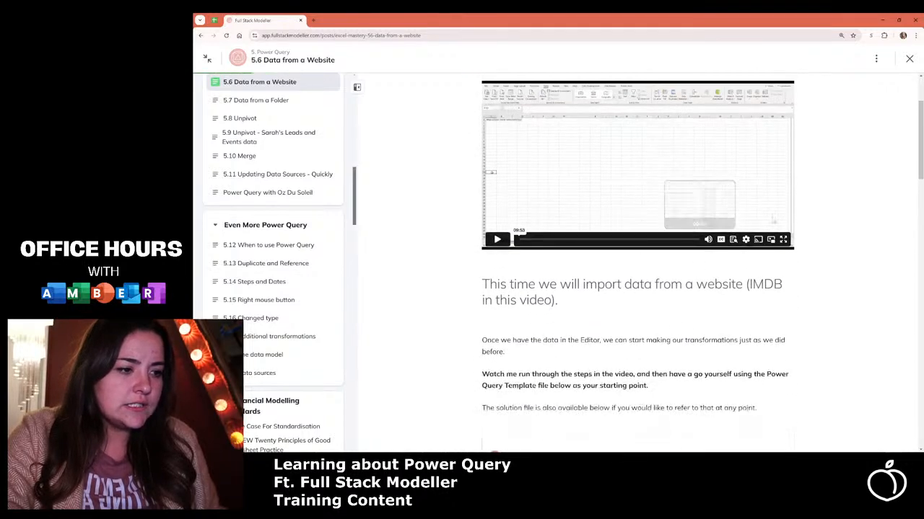
left_click(783, 239)
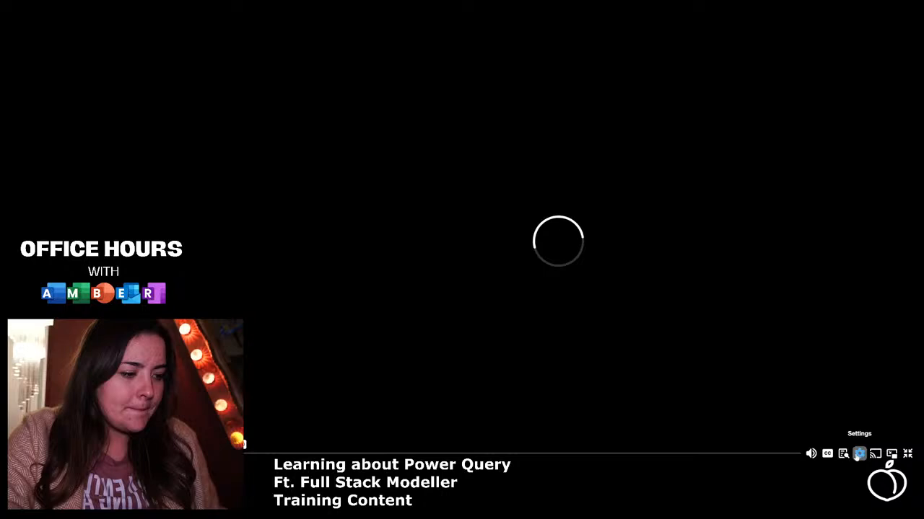
left_click(859, 453)
left_click(865, 408)
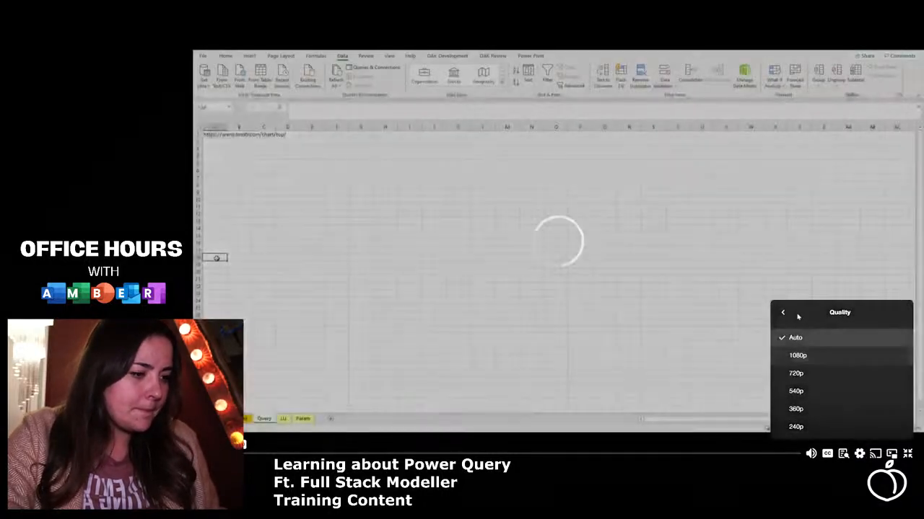
left_click(835, 370)
left_click(890, 426)
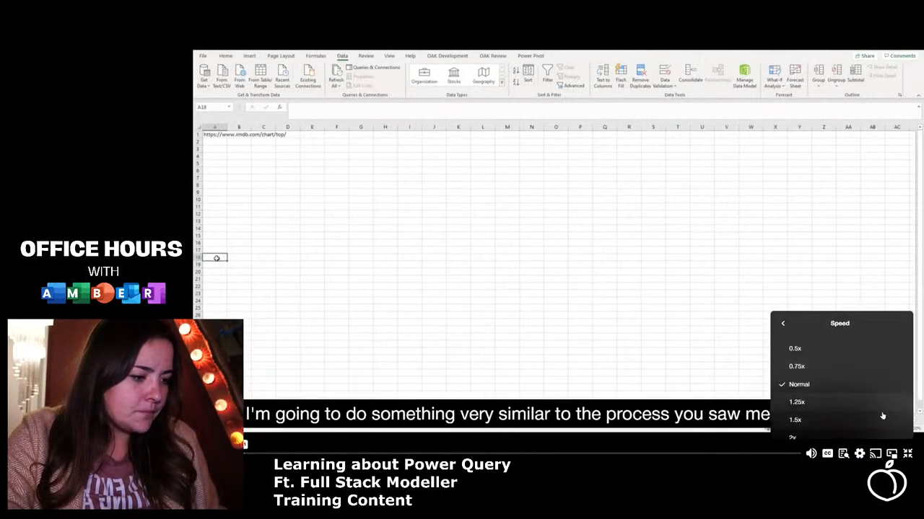
left_click(849, 427)
left_click(745, 259)
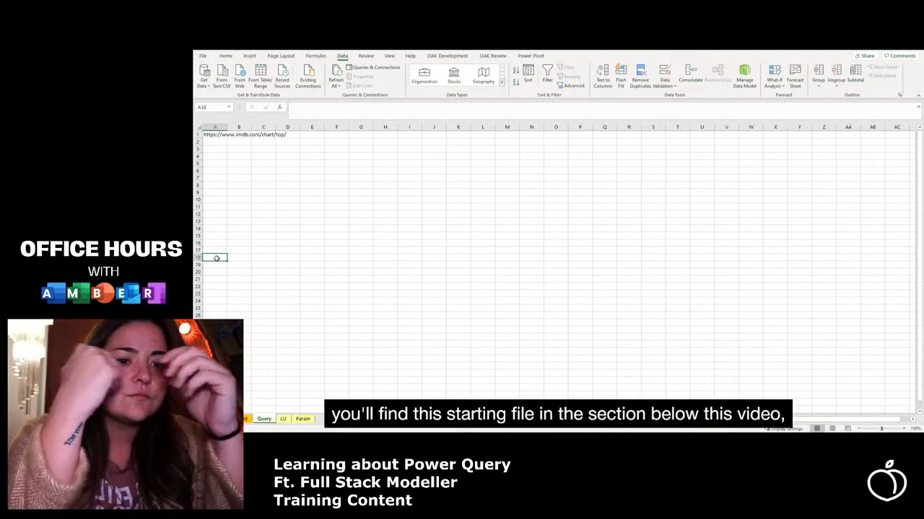
left_click(216, 146)
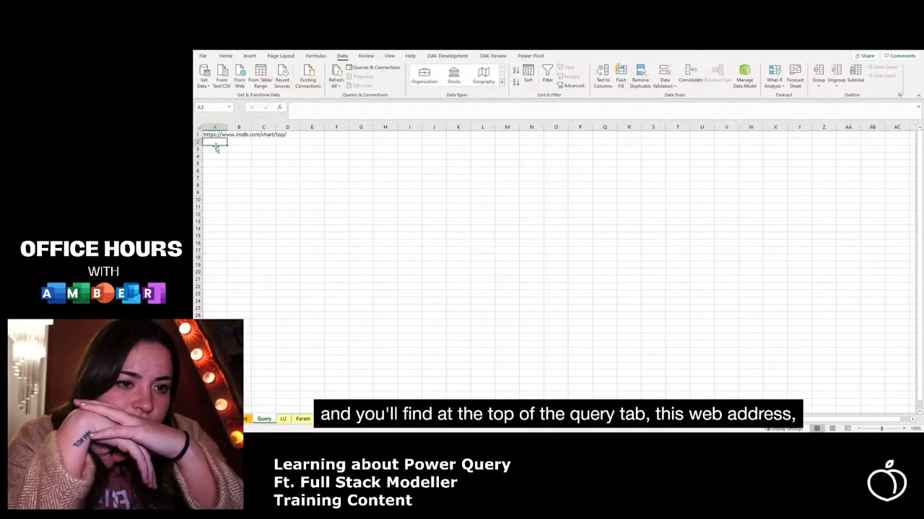
left_click(219, 172)
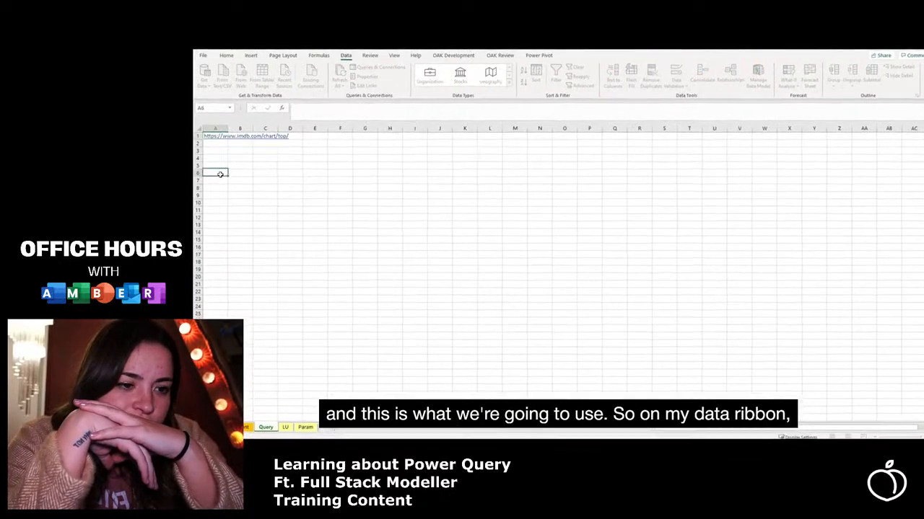
left_click(205, 74)
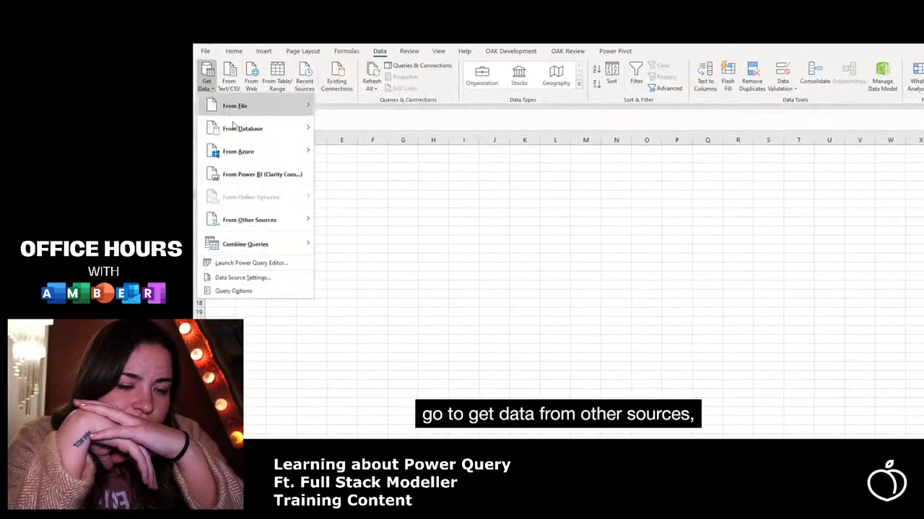
mouse_move(249, 219)
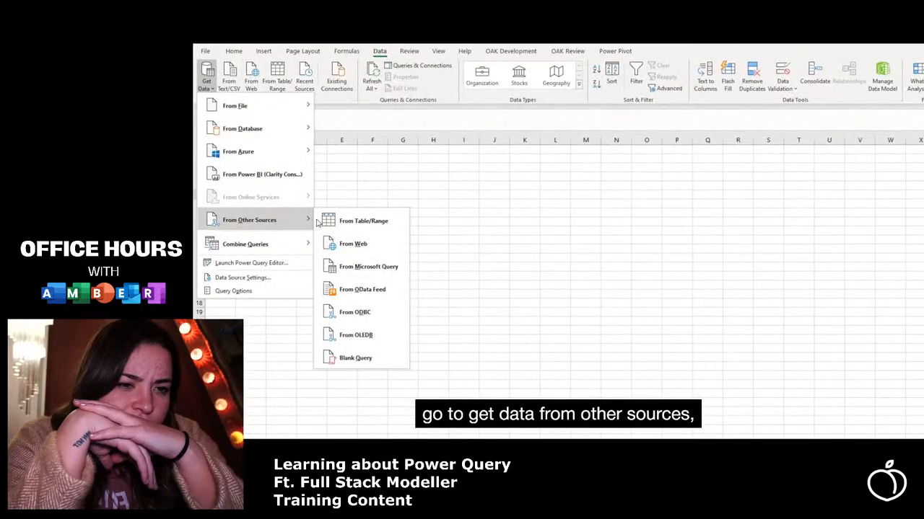
left_click(359, 245)
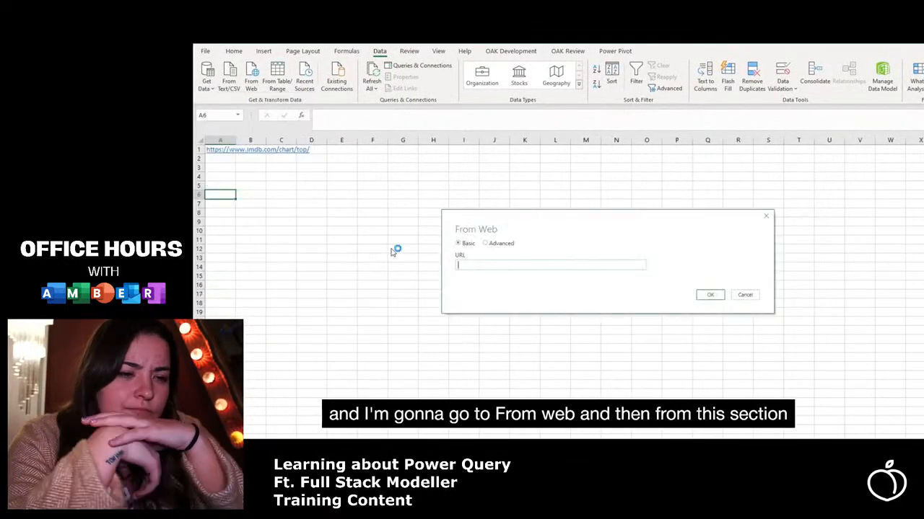
type("https://www.imdb.com/chart/top/")
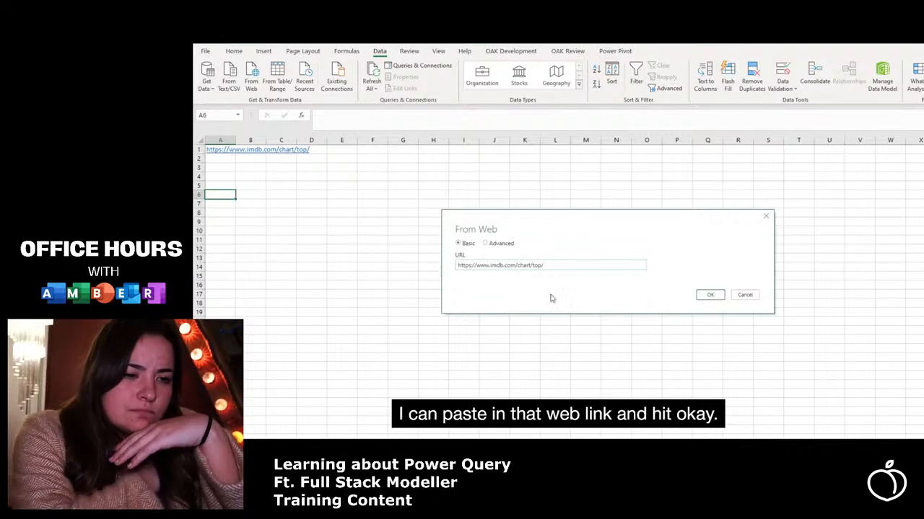
left_click(711, 297)
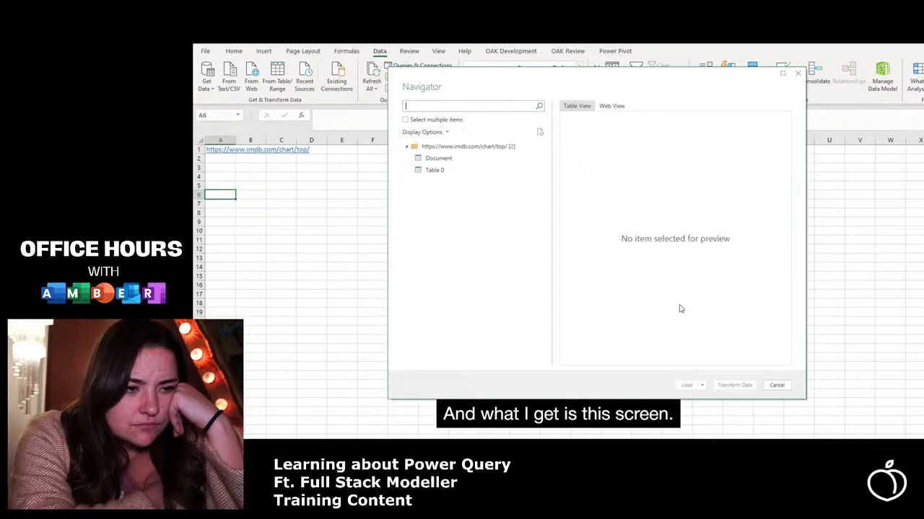
Step: Preview the Document and Table 0 items found at the web address, and open Table 0 in the Power Query Editor
left_click_drag(498, 77, 484, 103)
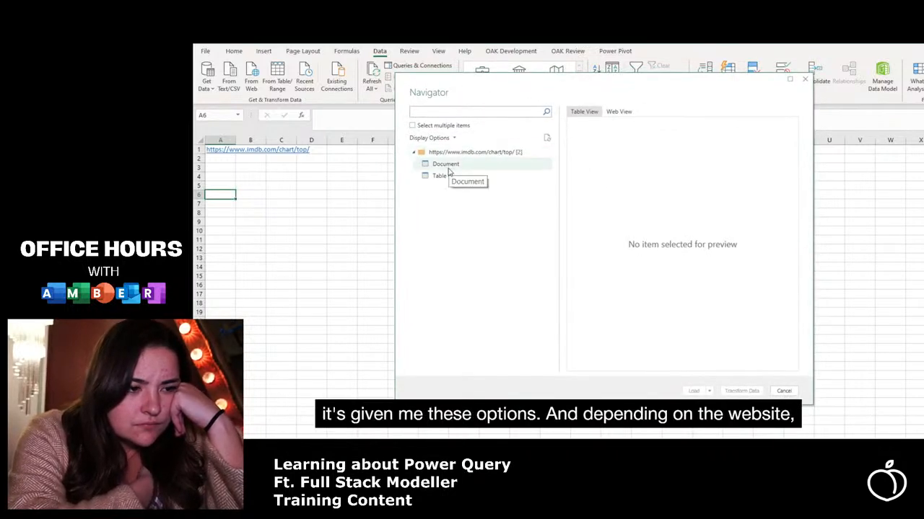
left_click(449, 165)
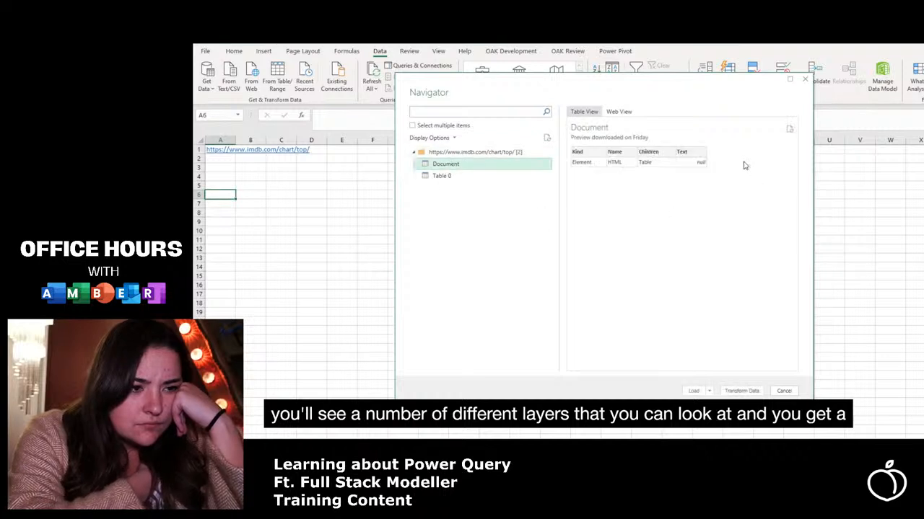
left_click(443, 180)
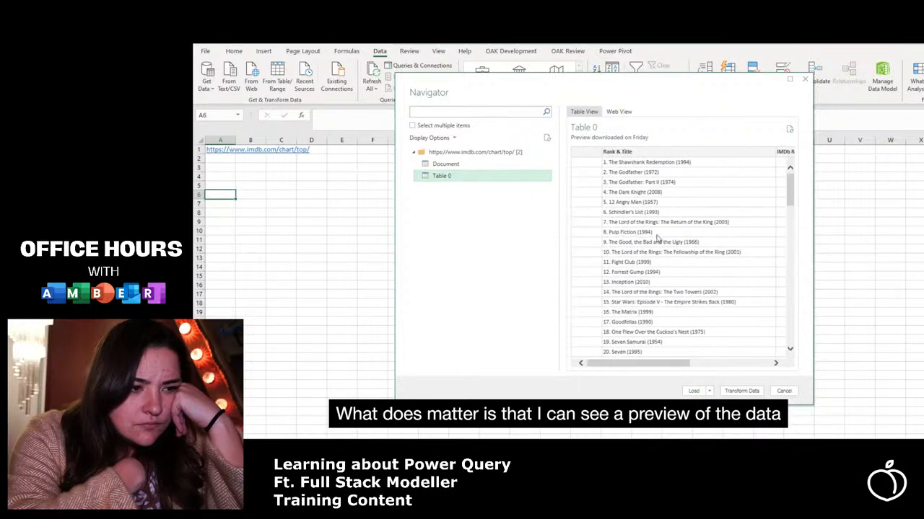
mouse_move(645, 364)
left_mouse_down()
mouse_move(724, 362)
mouse_move(637, 365)
left_mouse_up()
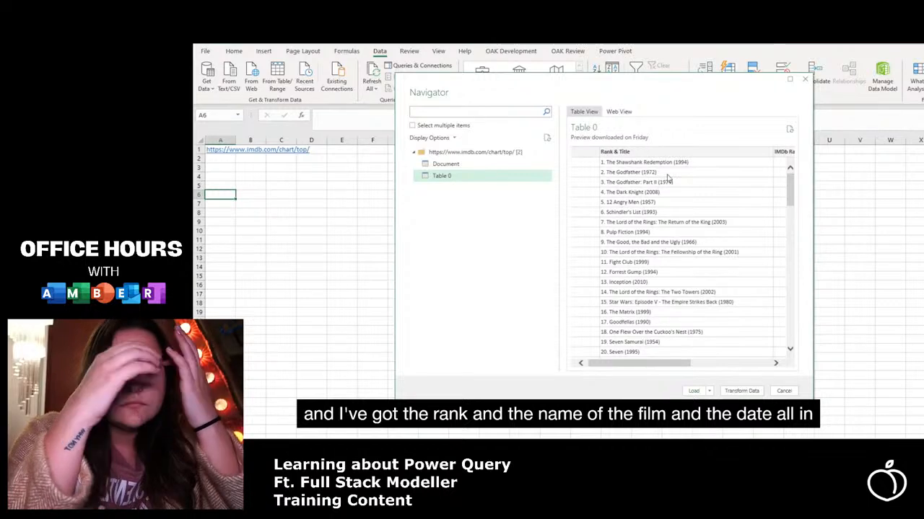
left_click(743, 390)
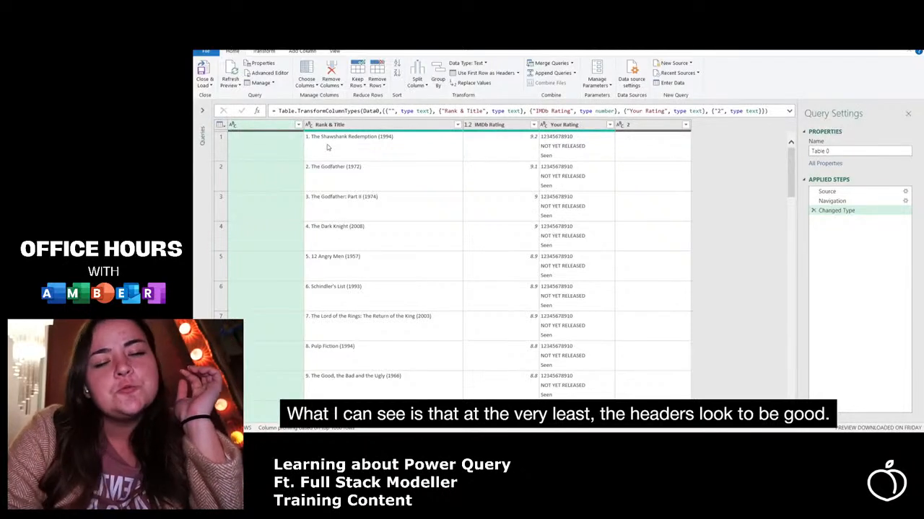
Step: Delete the Changed Type step and remove all columns except Rank & Title and IMDb Rating
mouse_move(516, 307)
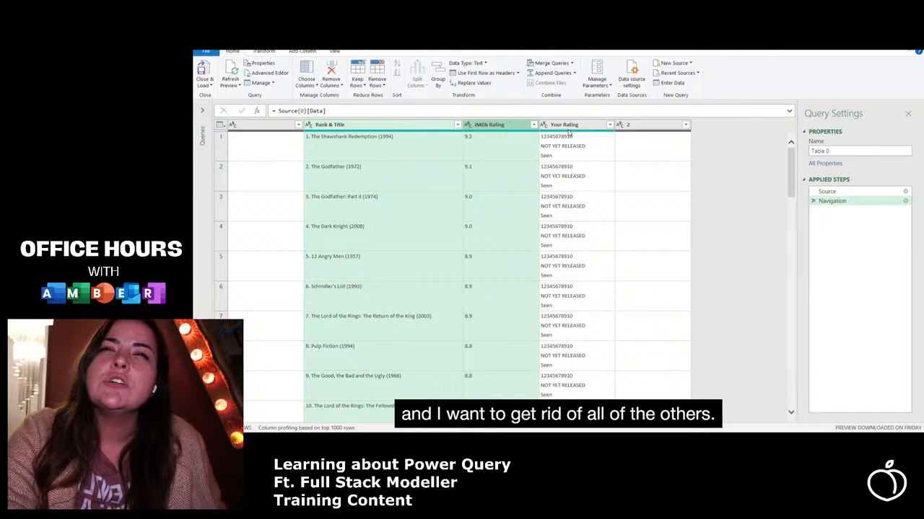
mouse_move(505, 194)
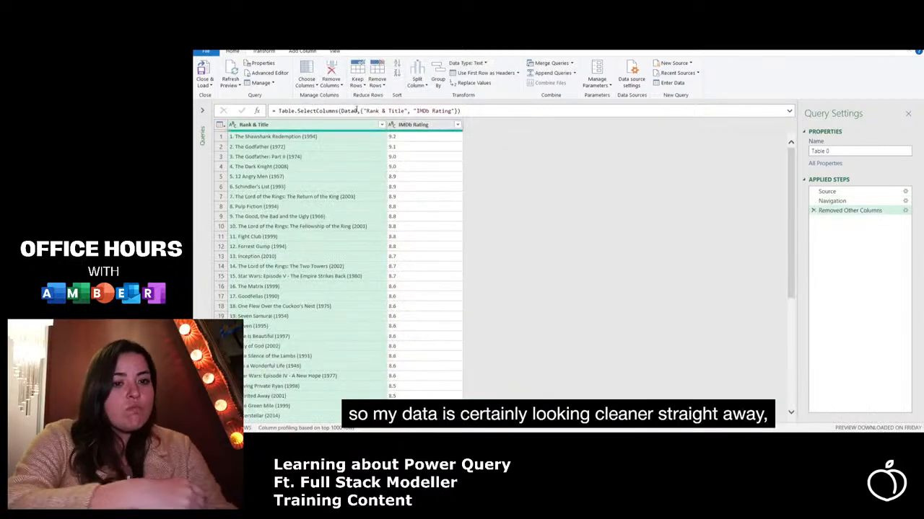
mouse_move(540, 239)
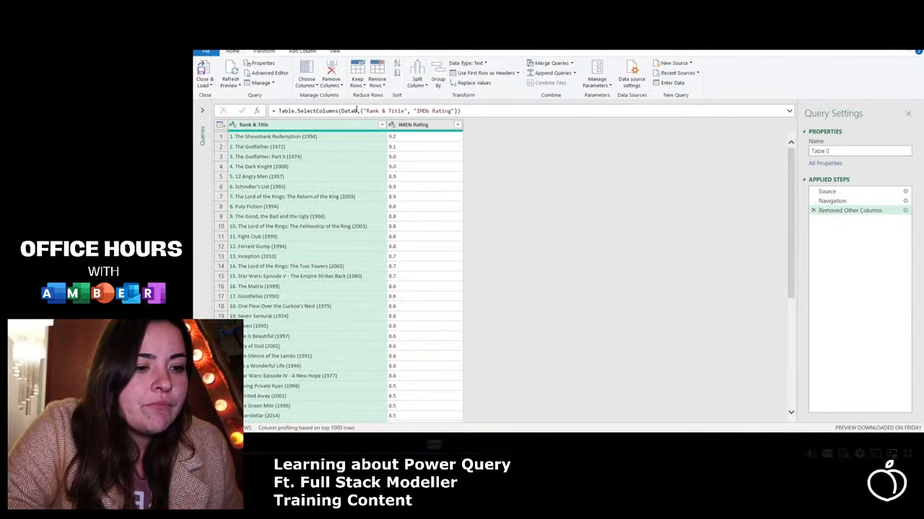